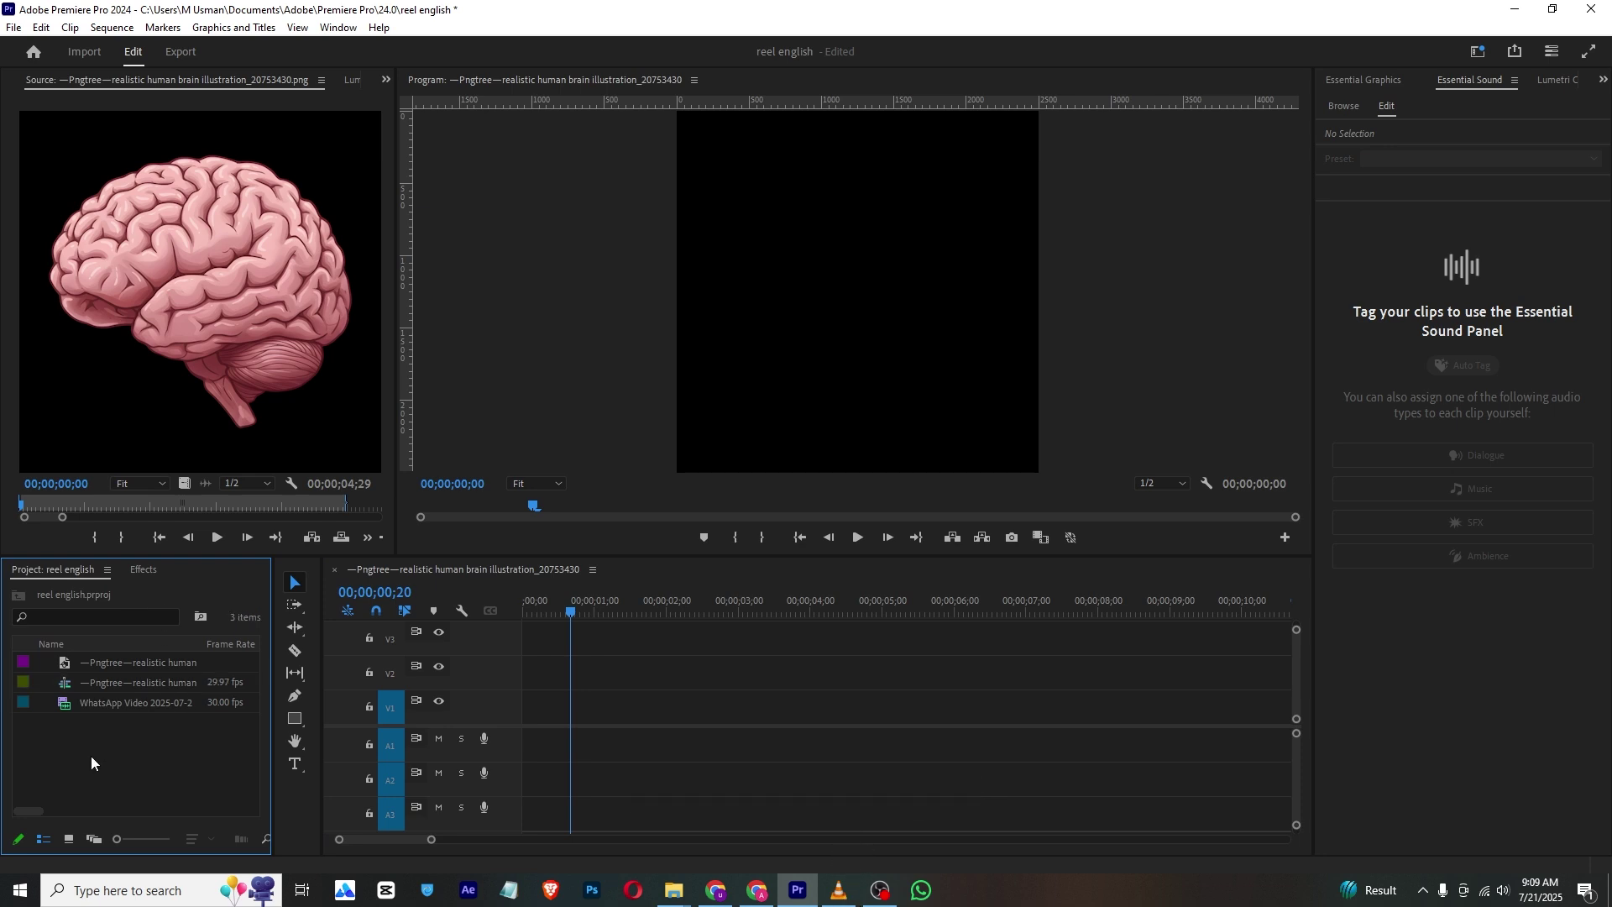
Step: Start a new Color Matte with a 1920×1080 frame size
right_click(98, 753)
mouse_move(178, 507)
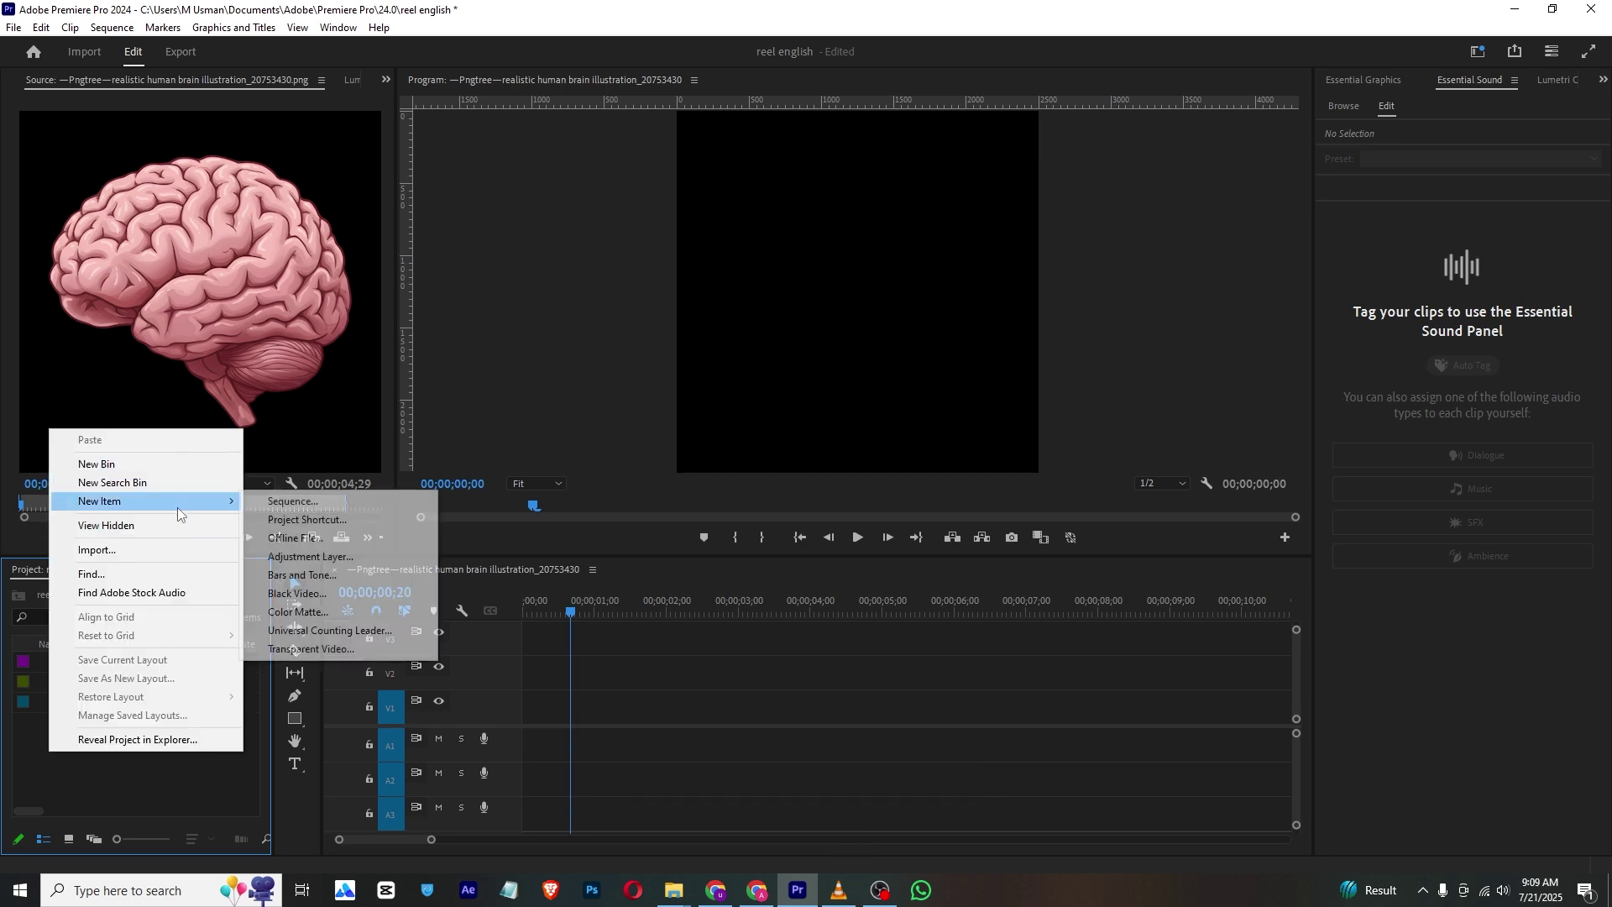
left_click(281, 612)
double_click(779, 399)
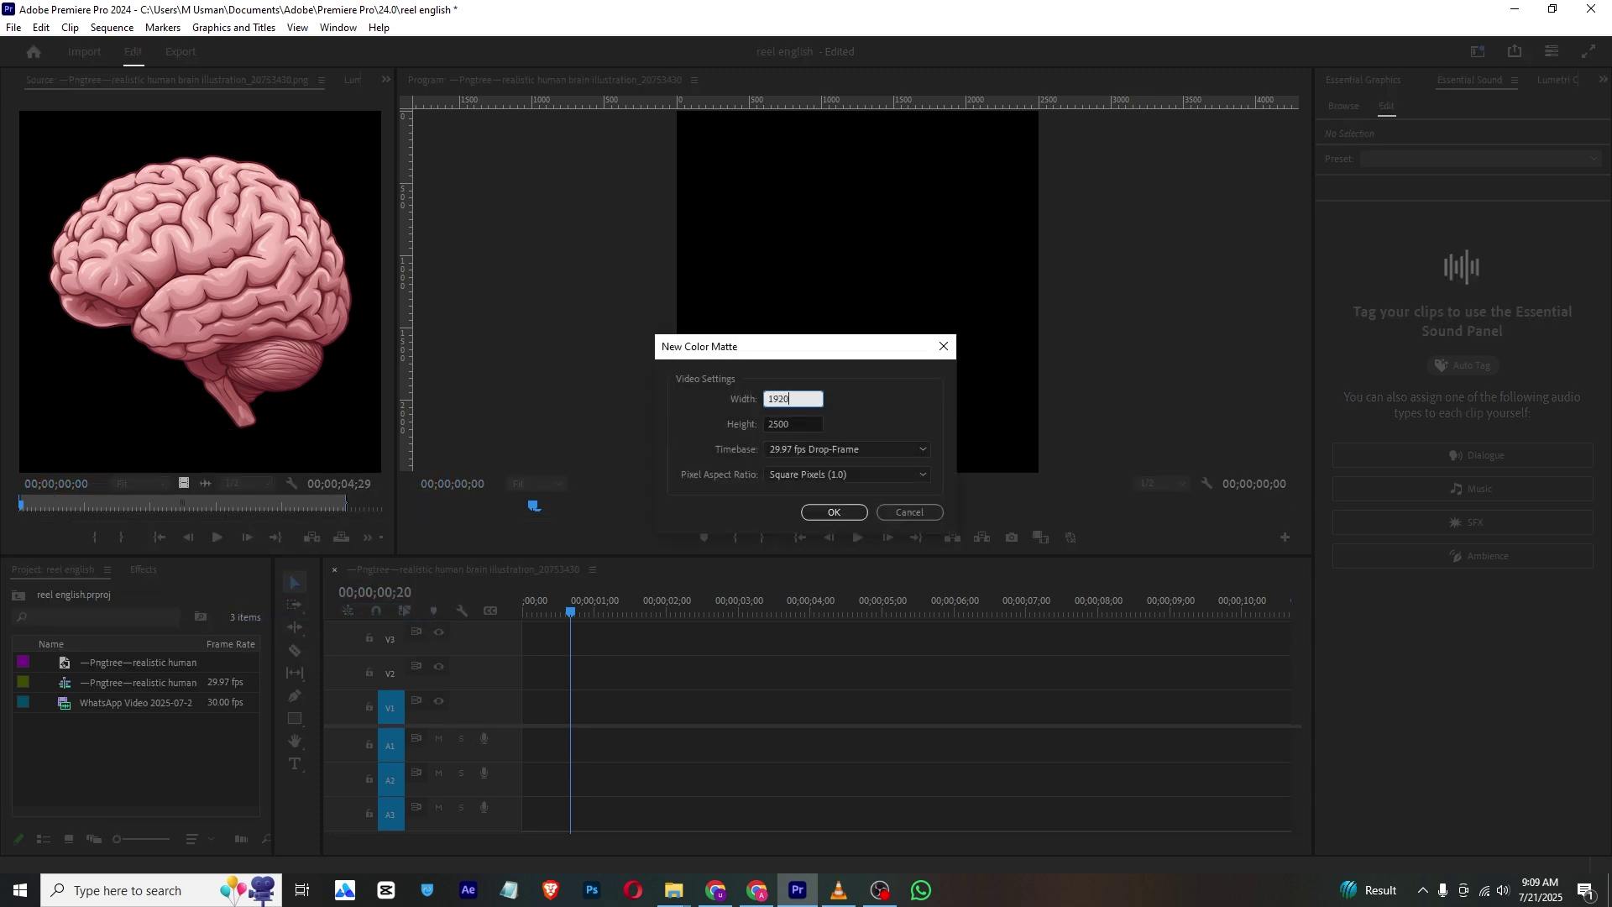
left_click(798, 425)
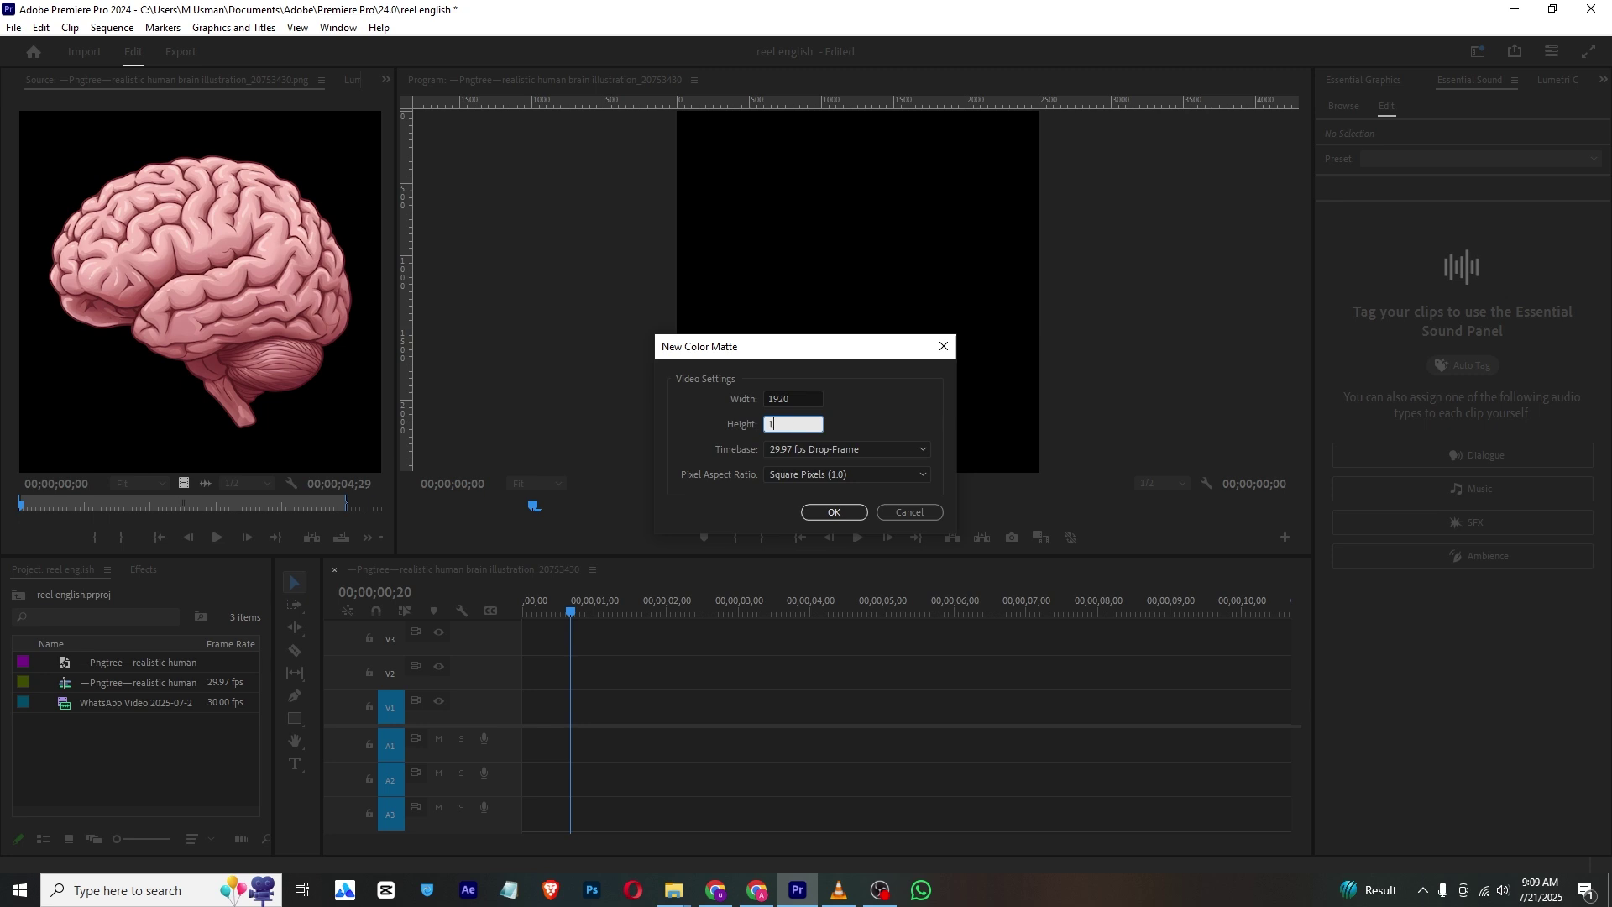
type("1080")
key("Return")
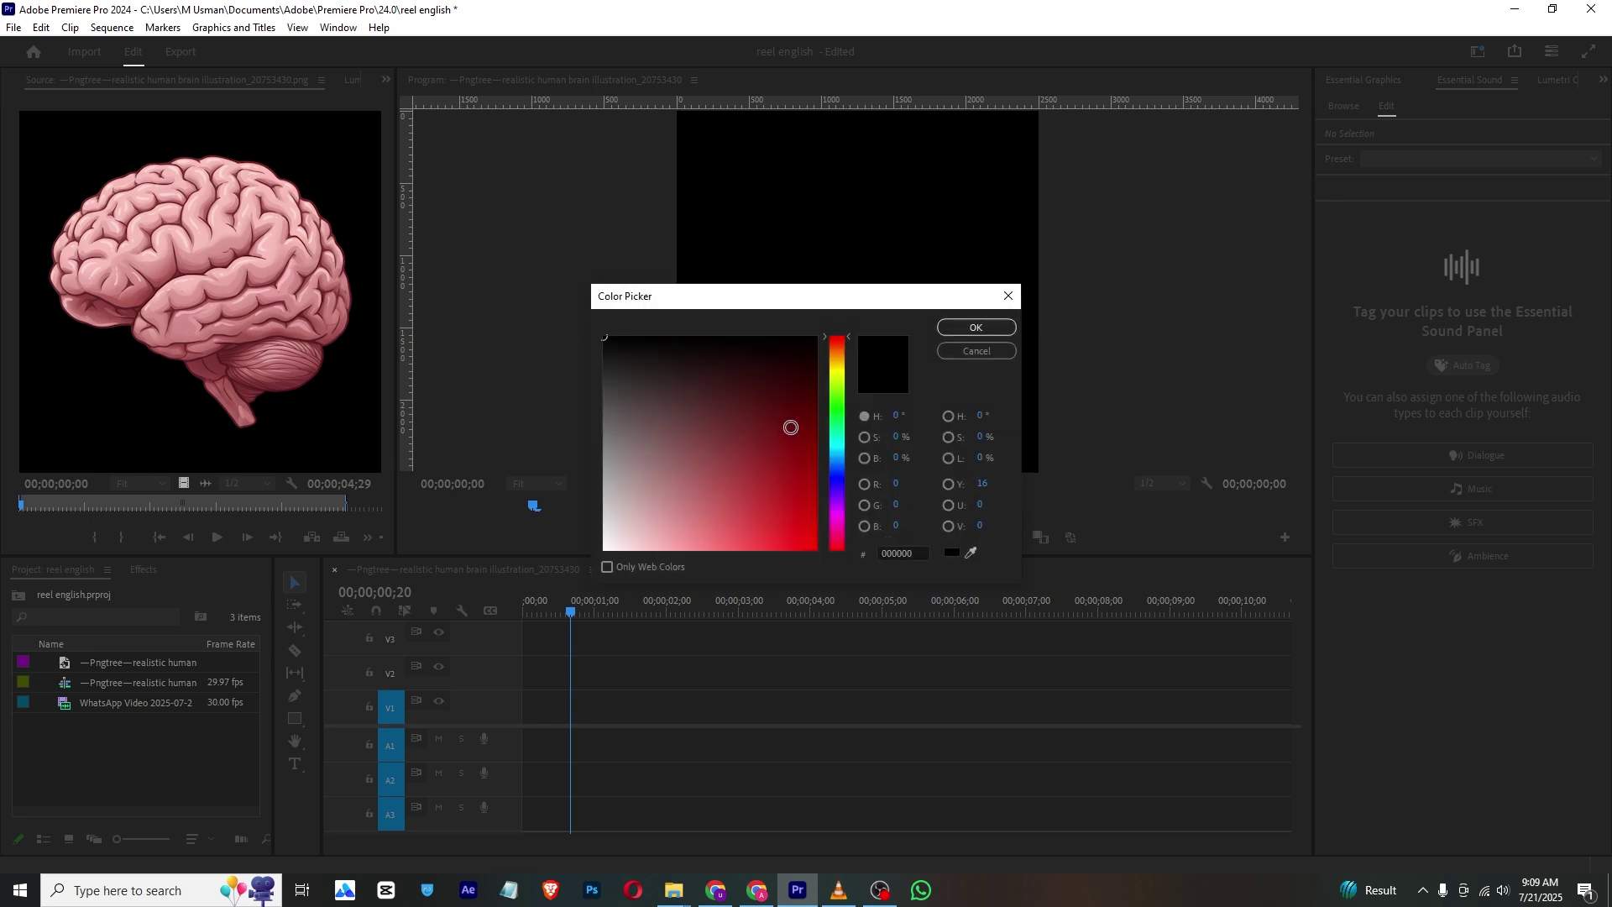
Step: Pick a pale grey for the matte and keep the name Color Matte
mouse_move(622, 450)
left_mouse_down()
mouse_move(644, 468)
mouse_move(635, 502)
left_mouse_up()
left_click(839, 379)
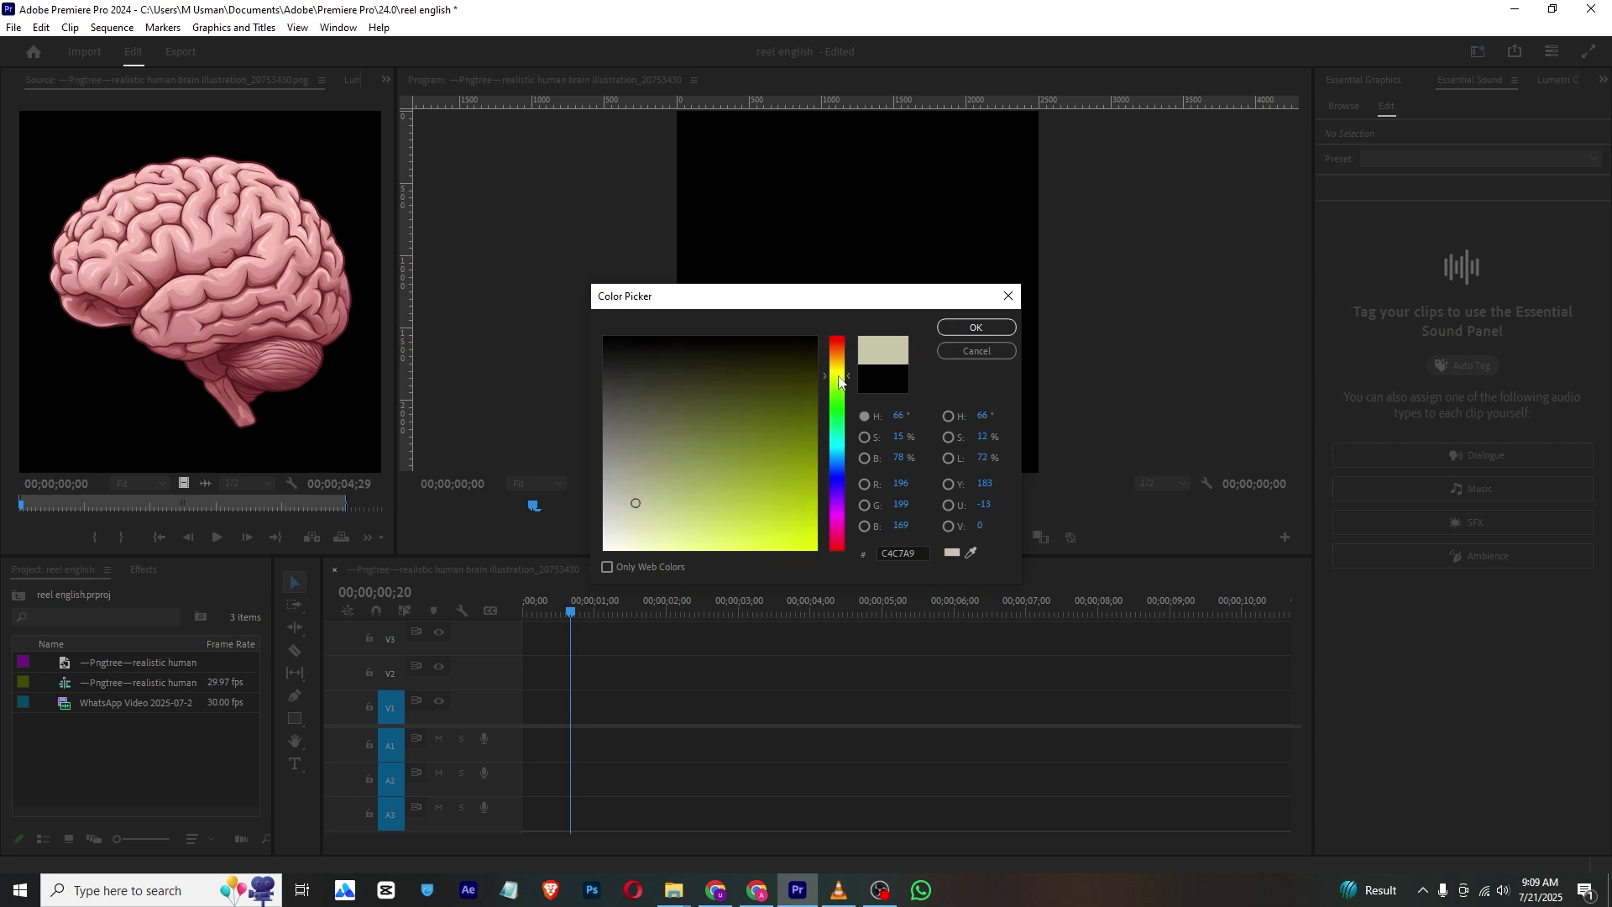
mouse_move(708, 483)
left_mouse_down()
mouse_move(638, 525)
mouse_move(631, 487)
mouse_move(618, 511)
left_mouse_up()
left_click(990, 328)
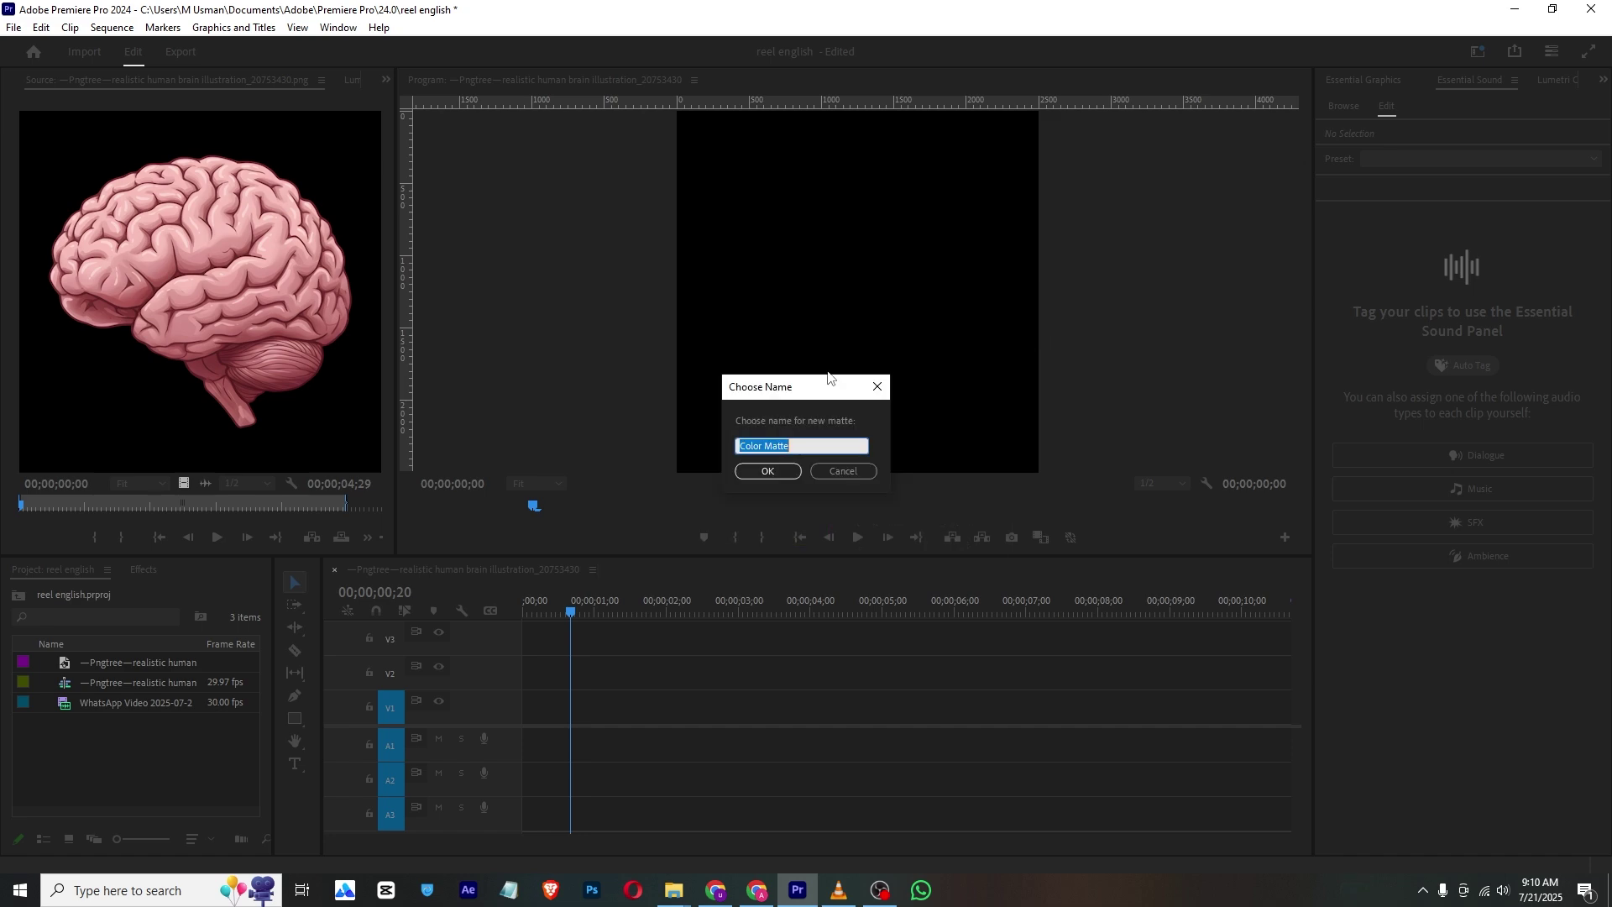
left_click(766, 473)
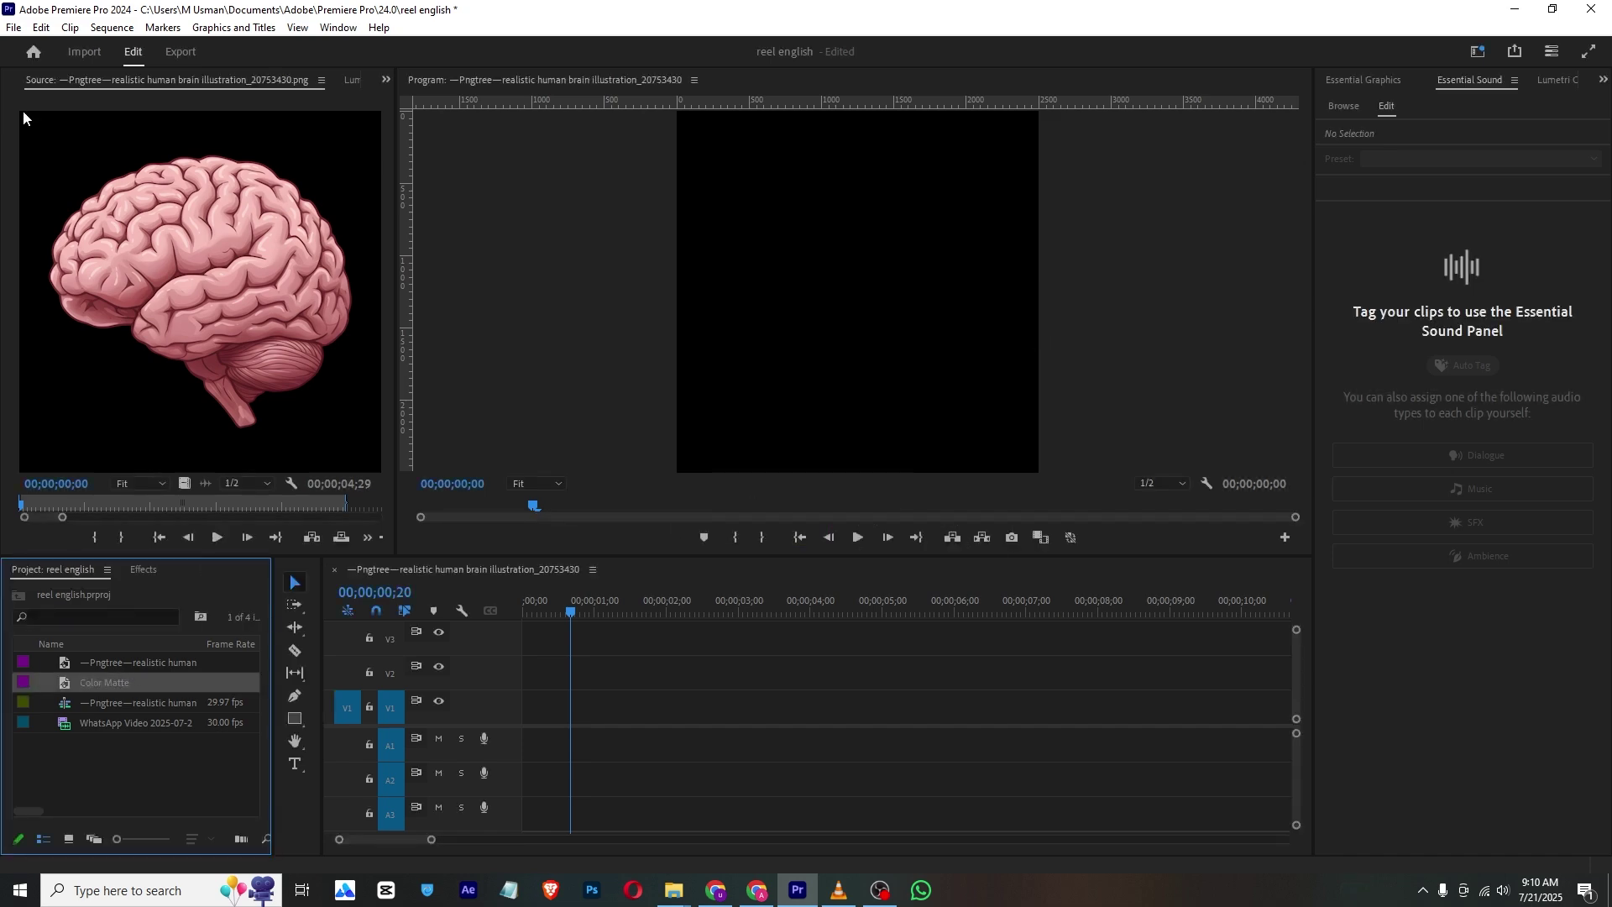
Step: Place the Color Matte on track V1
left_click(111, 27)
left_click(88, 757)
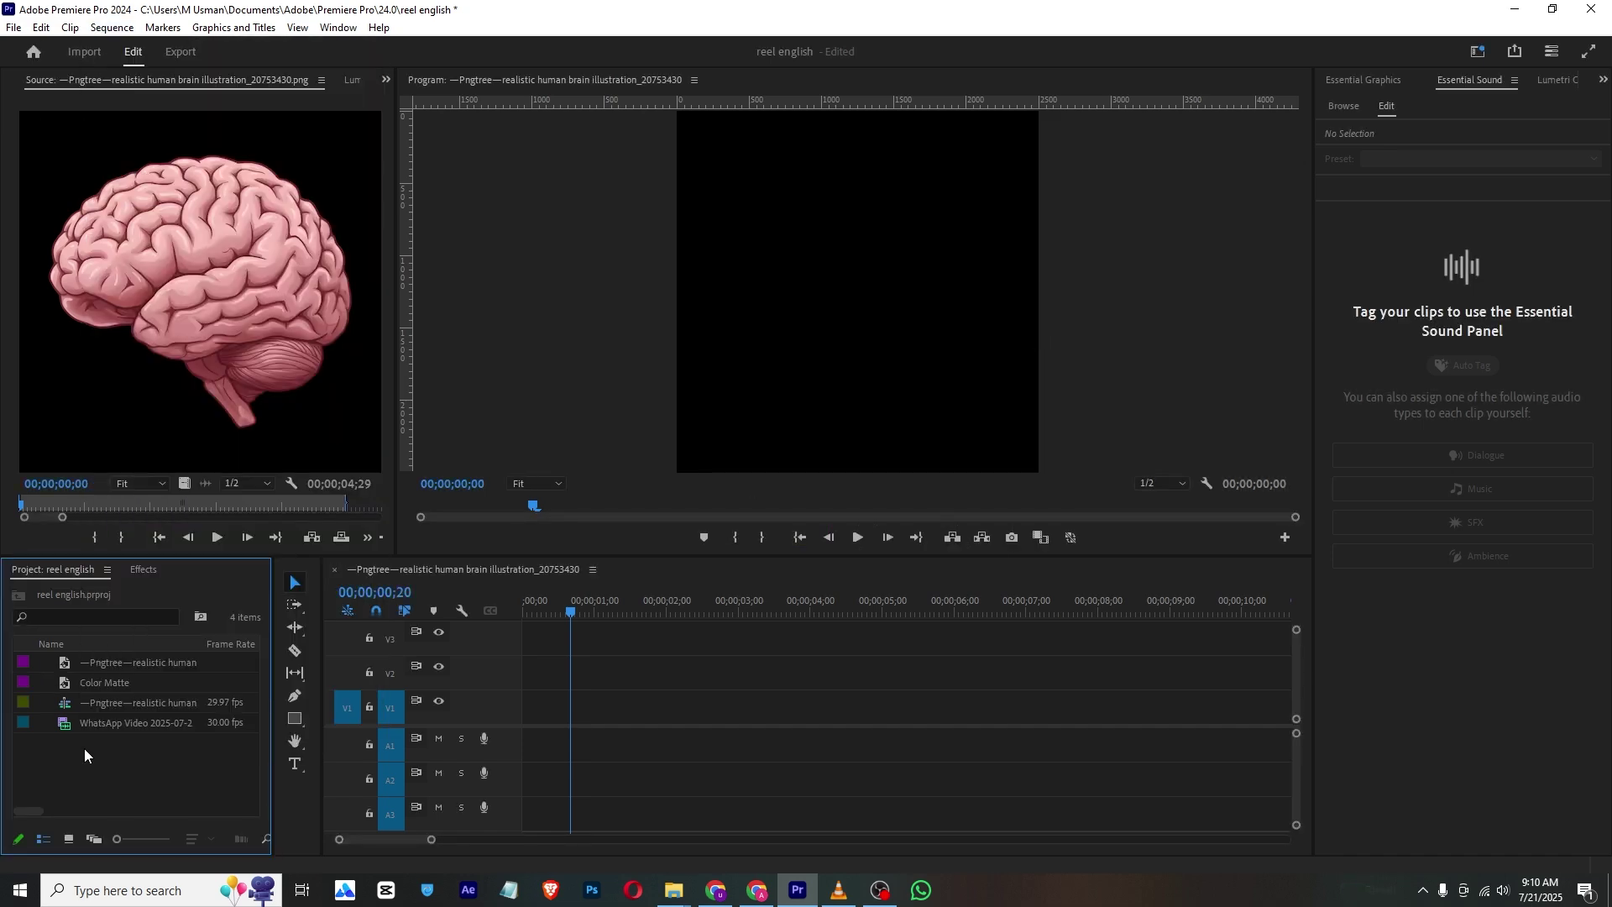
left_click_drag(104, 683, 497, 719)
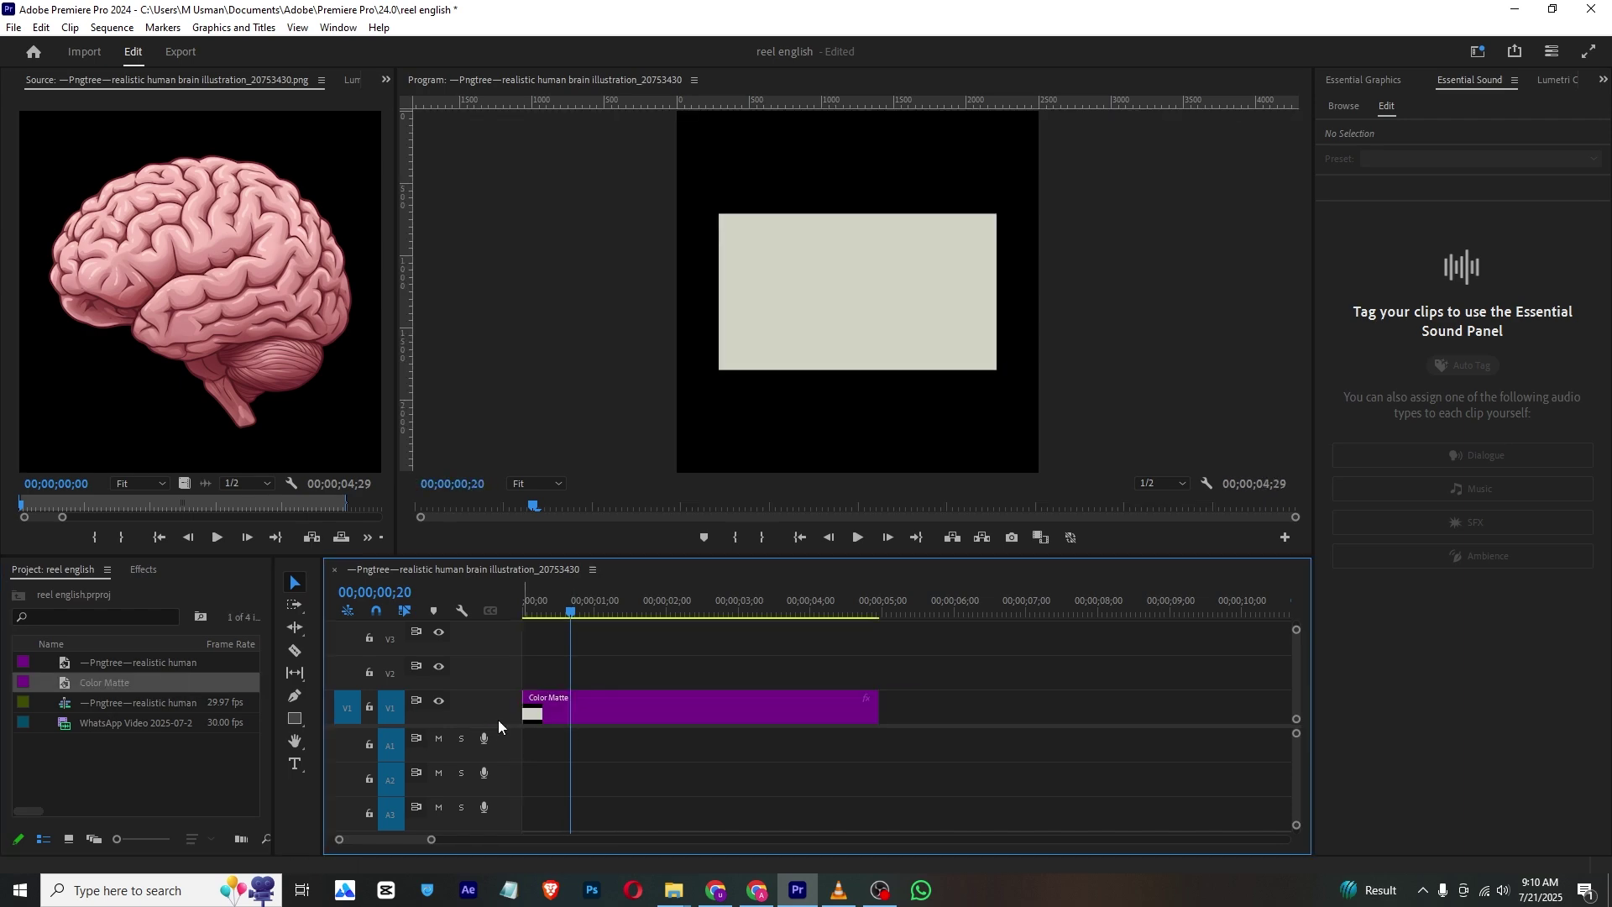
Step: Change the sequence frame size to 1920×1080, accepting the preview-deletion warning
left_click(112, 27)
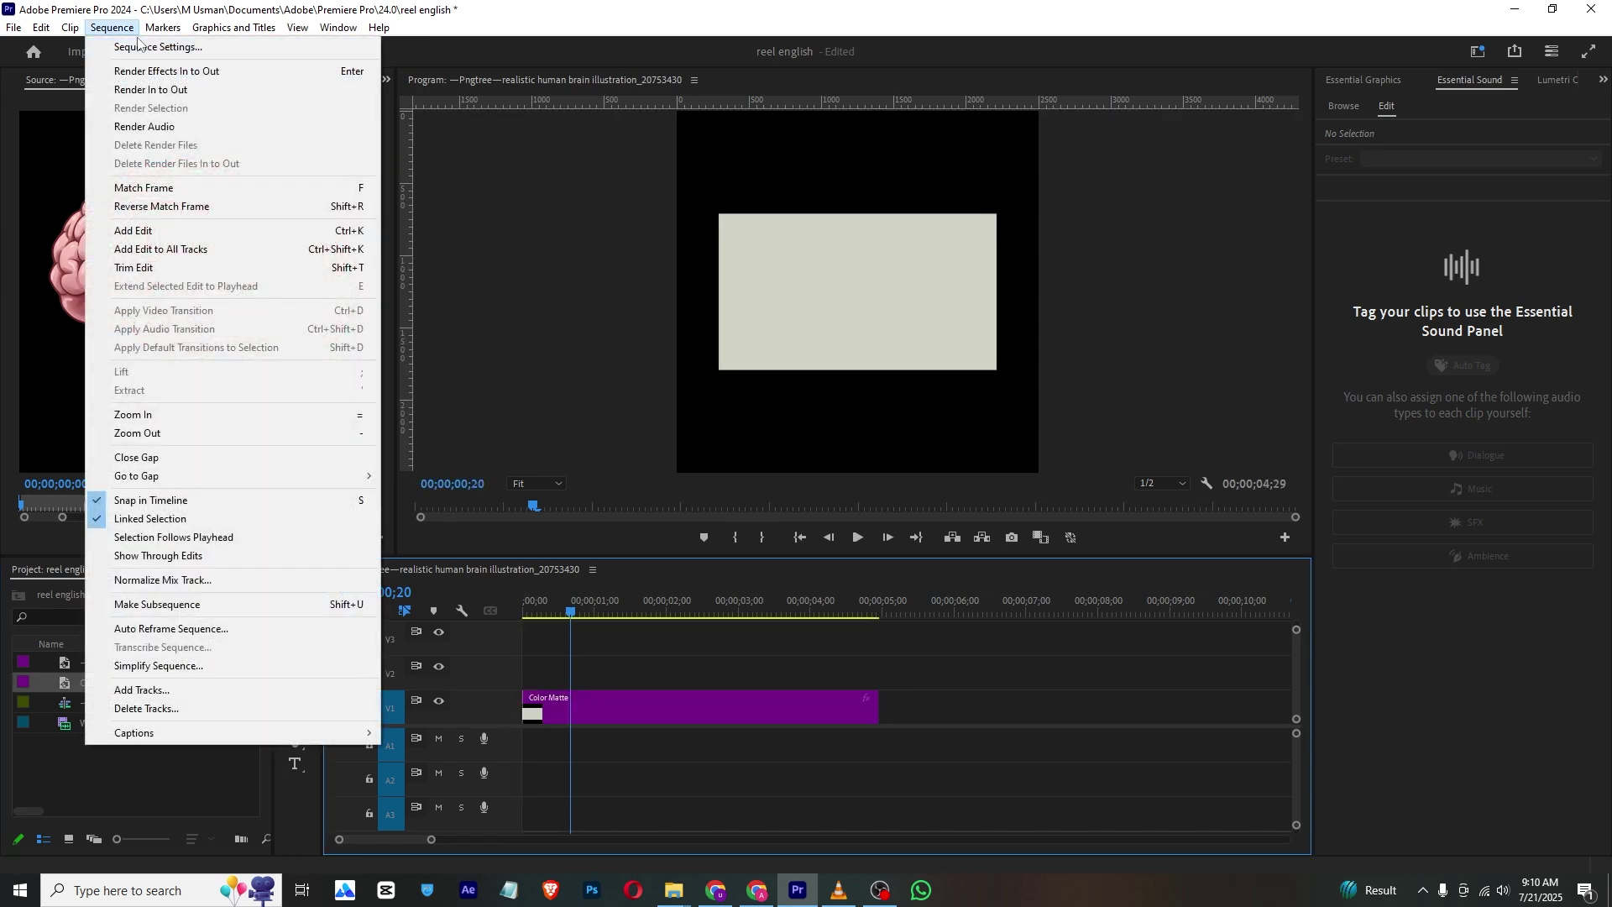
left_click(134, 47)
double_click(709, 235)
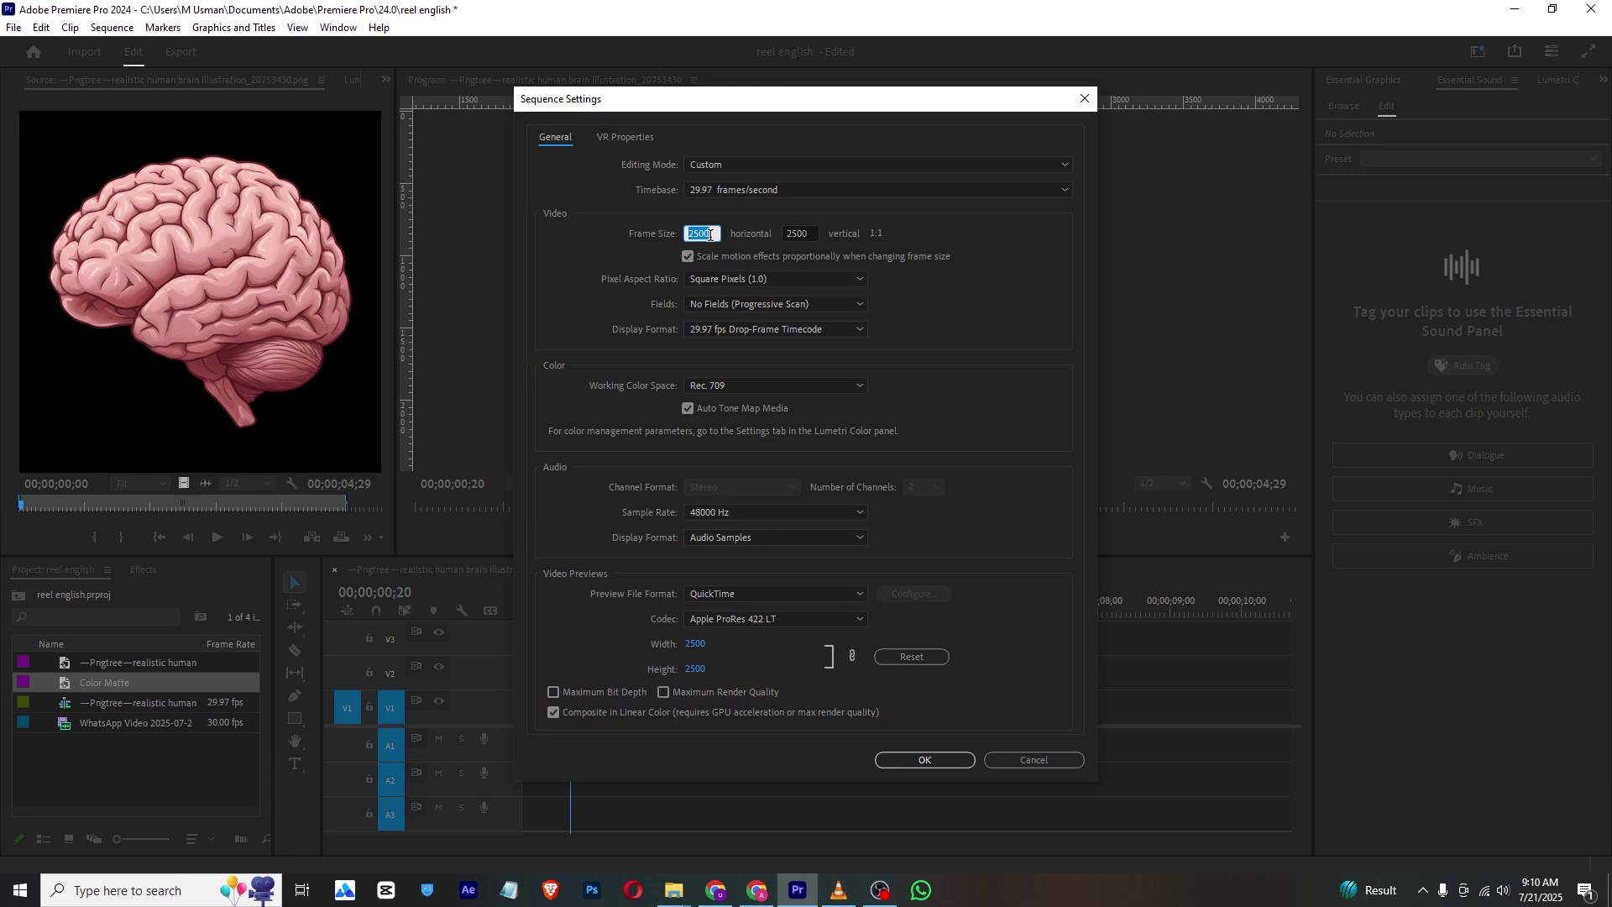
double_click(806, 232)
type("1080")
key("Return")
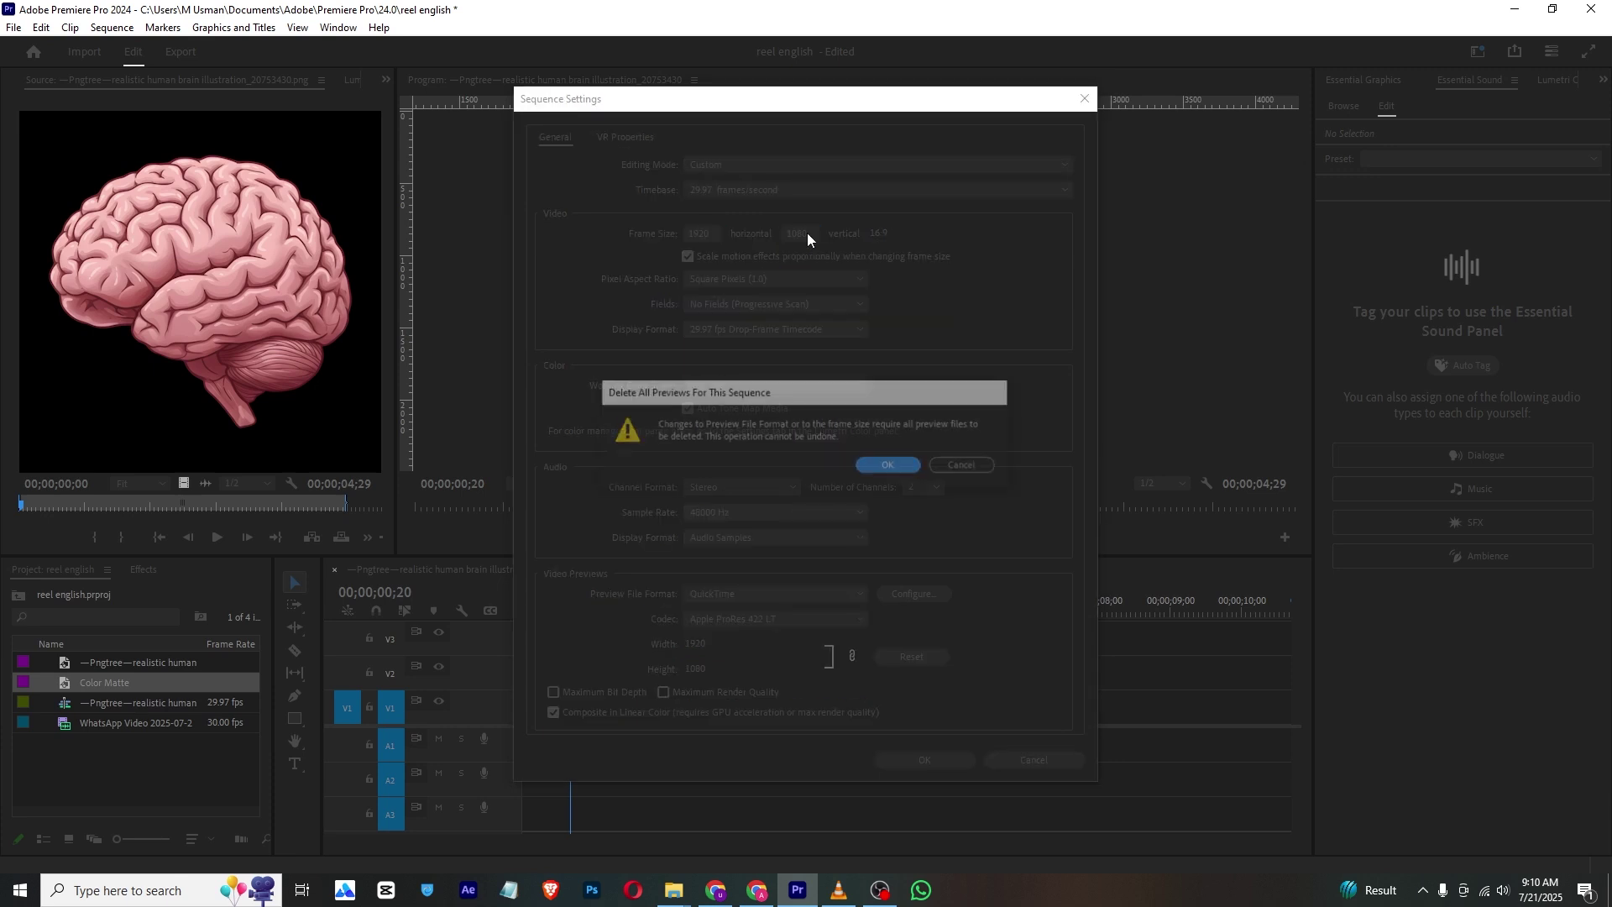
key("Return")
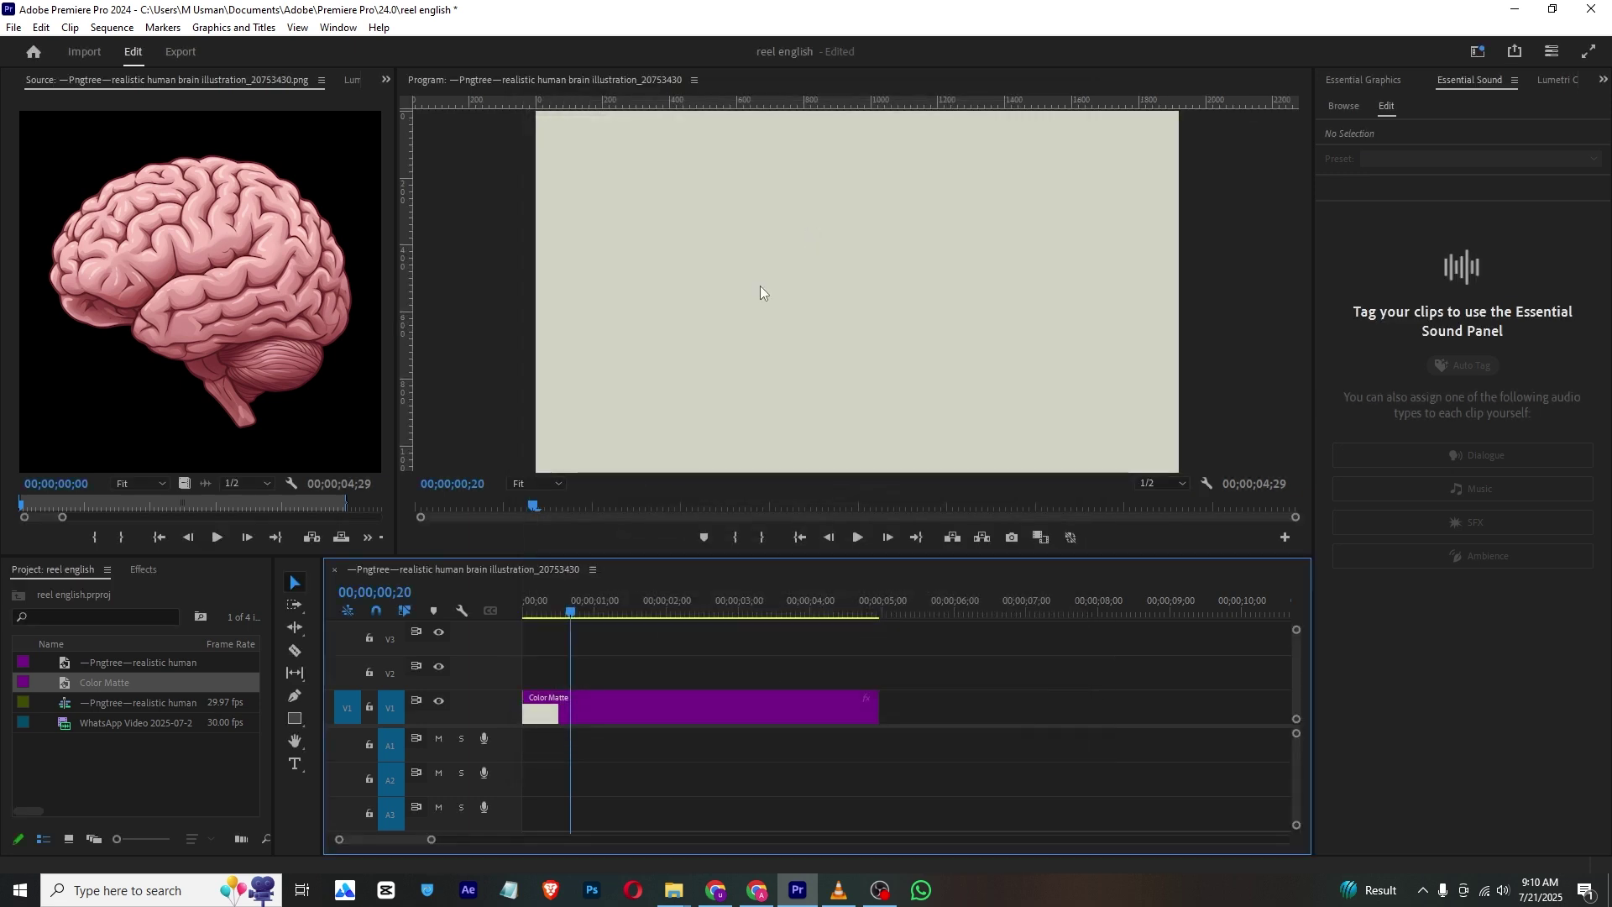
Step: Lengthen the Color Matte clip so it ends around 8;08
left_click_drag(570, 608, 605, 613)
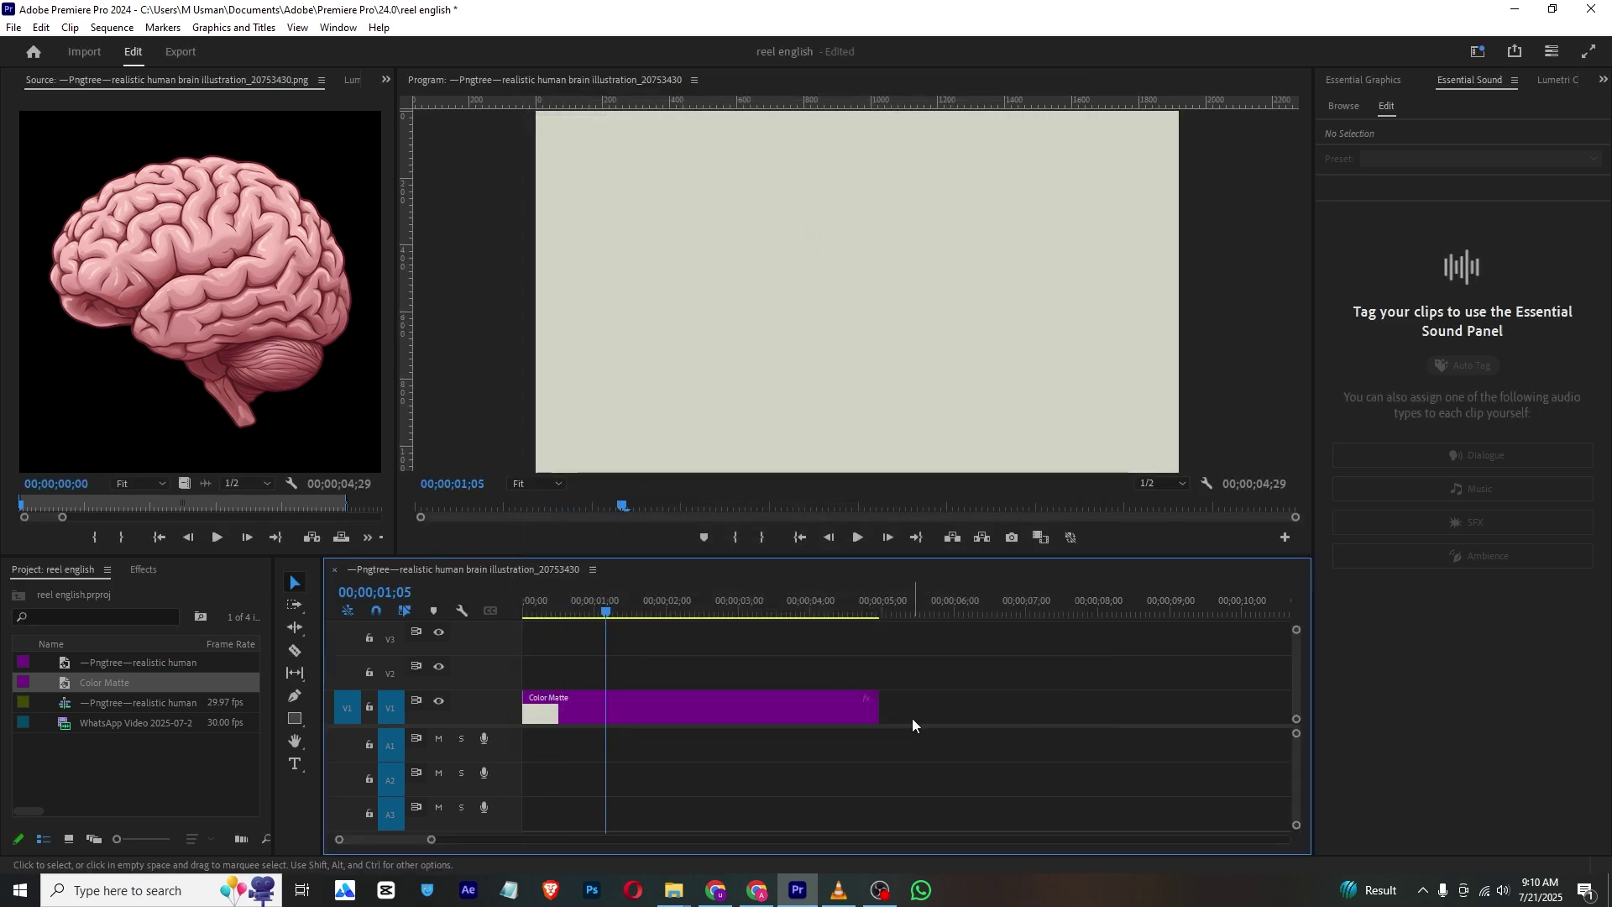
left_click_drag(884, 713, 1117, 713)
left_click_drag(605, 610, 394, 611)
Step: Scrub the VLC reference video ahead to the 'your brain' title frame, then return to Premiere
left_click(839, 890)
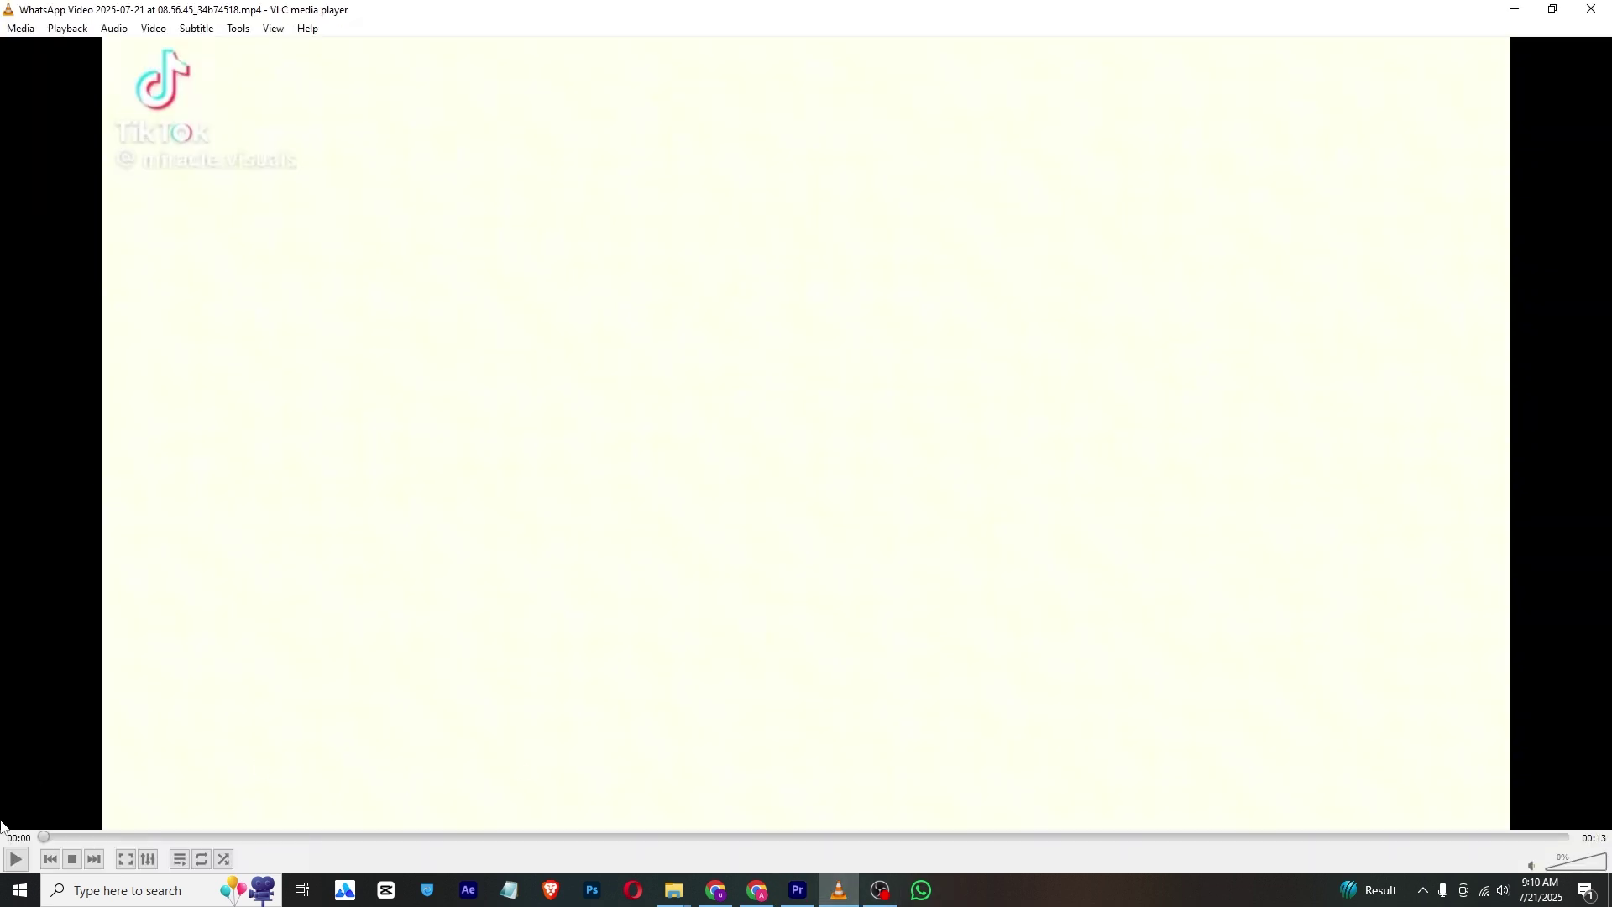
left_click_drag(42, 840, 329, 848)
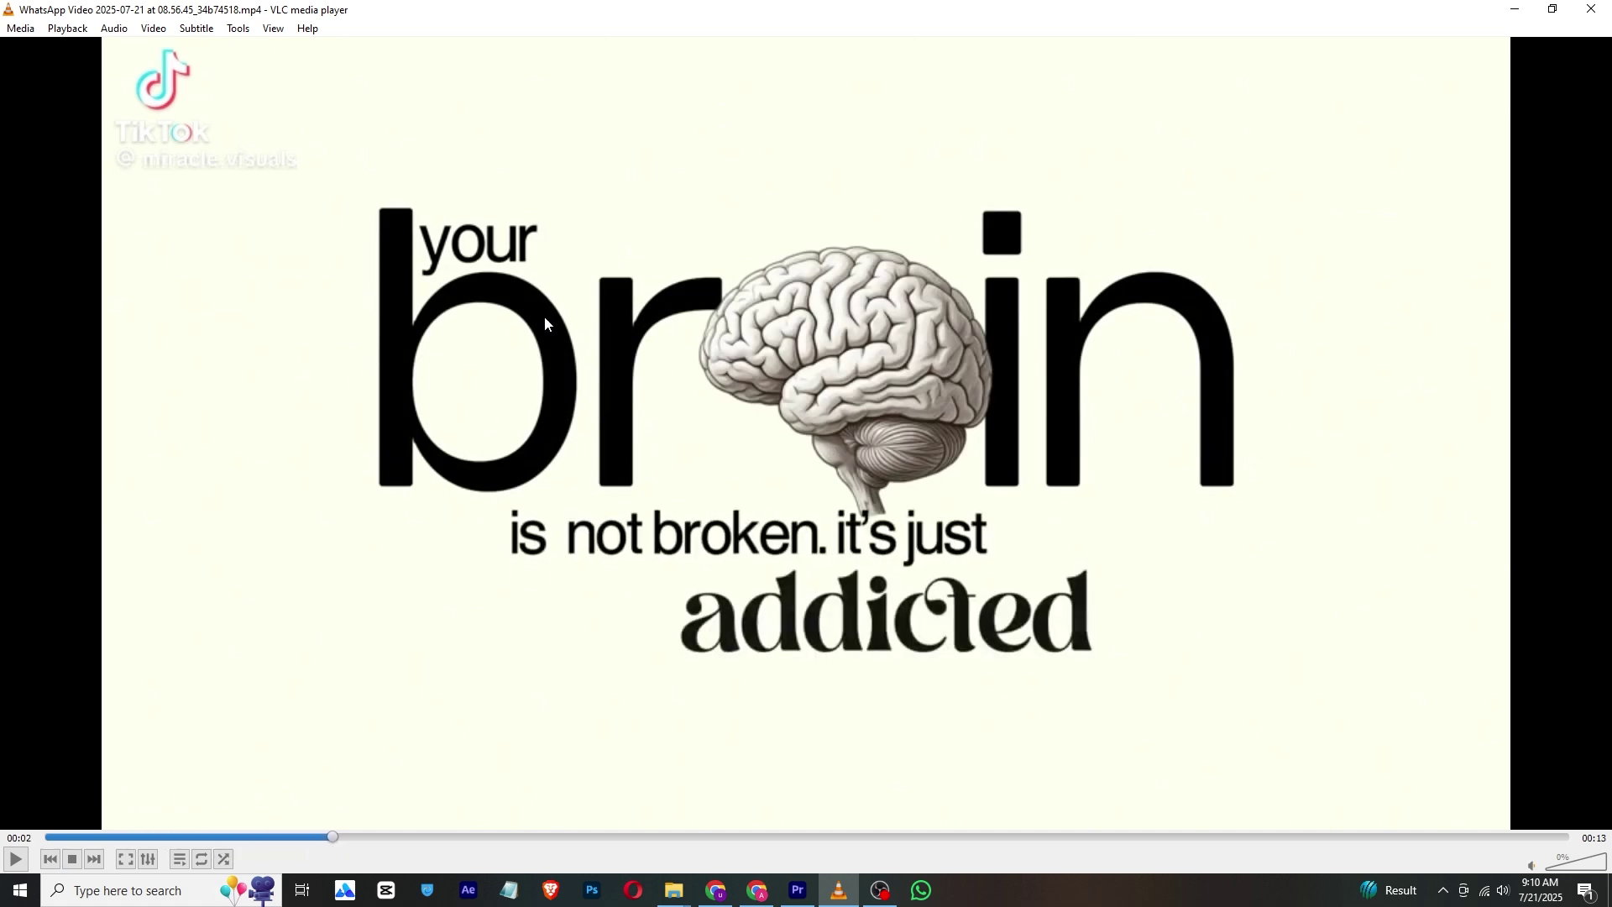
key("alt+Tab")
Step: Add a text layer reading 'your' on the left side of the matte
left_click(295, 764)
left_click(629, 257)
type("your")
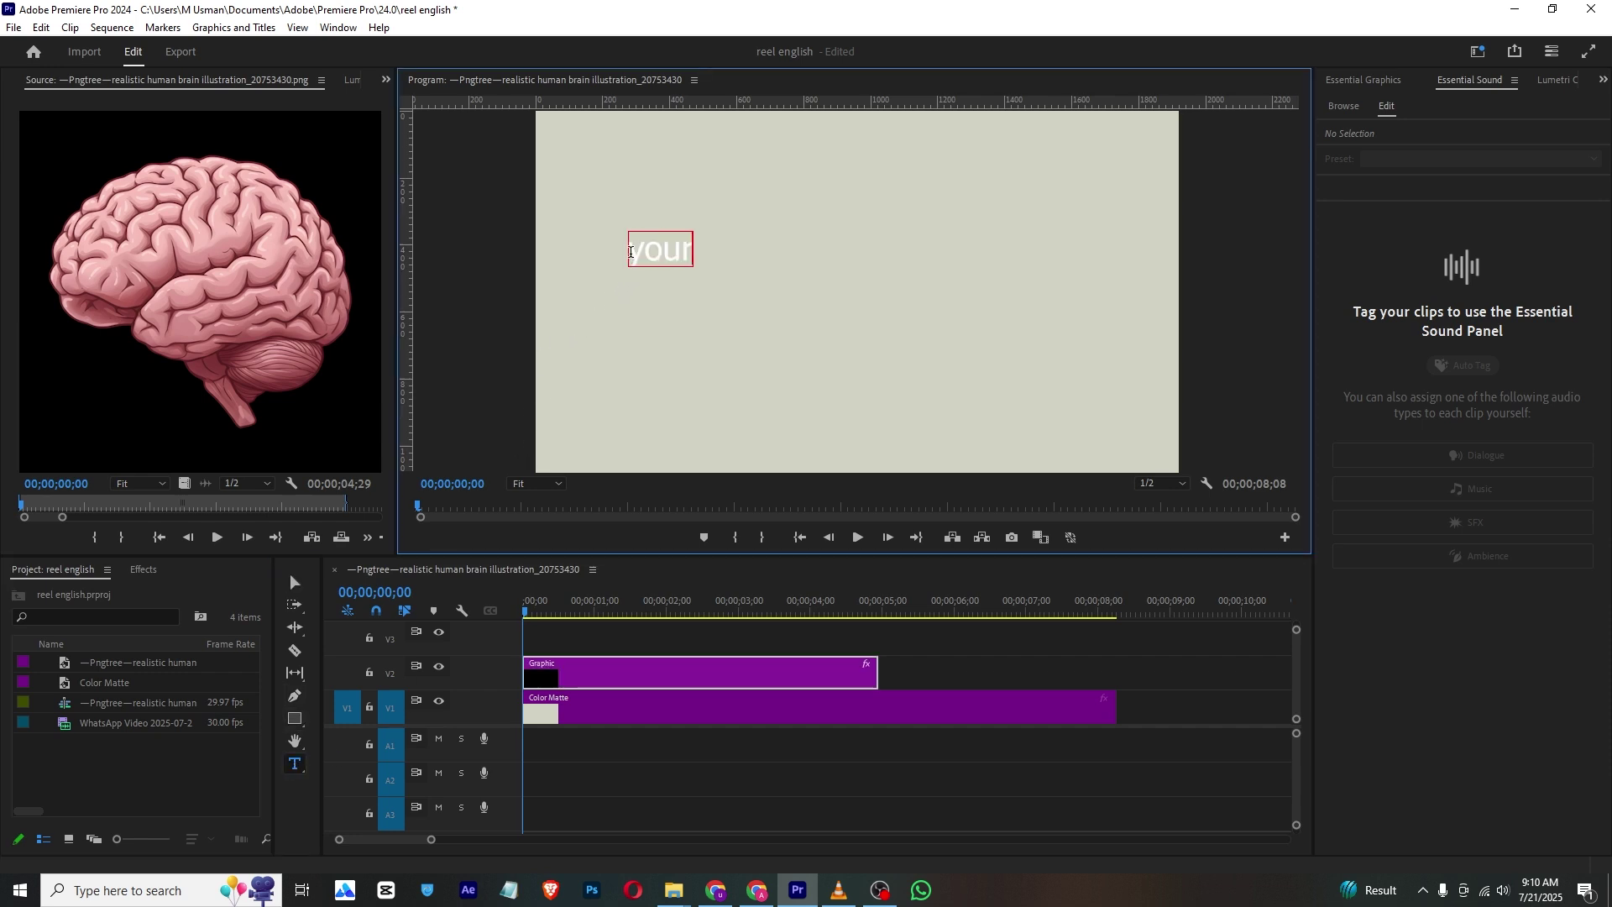
double_click(632, 250)
Step: Set the 'your' text fill to black in Essential Graphics
left_click(1385, 83)
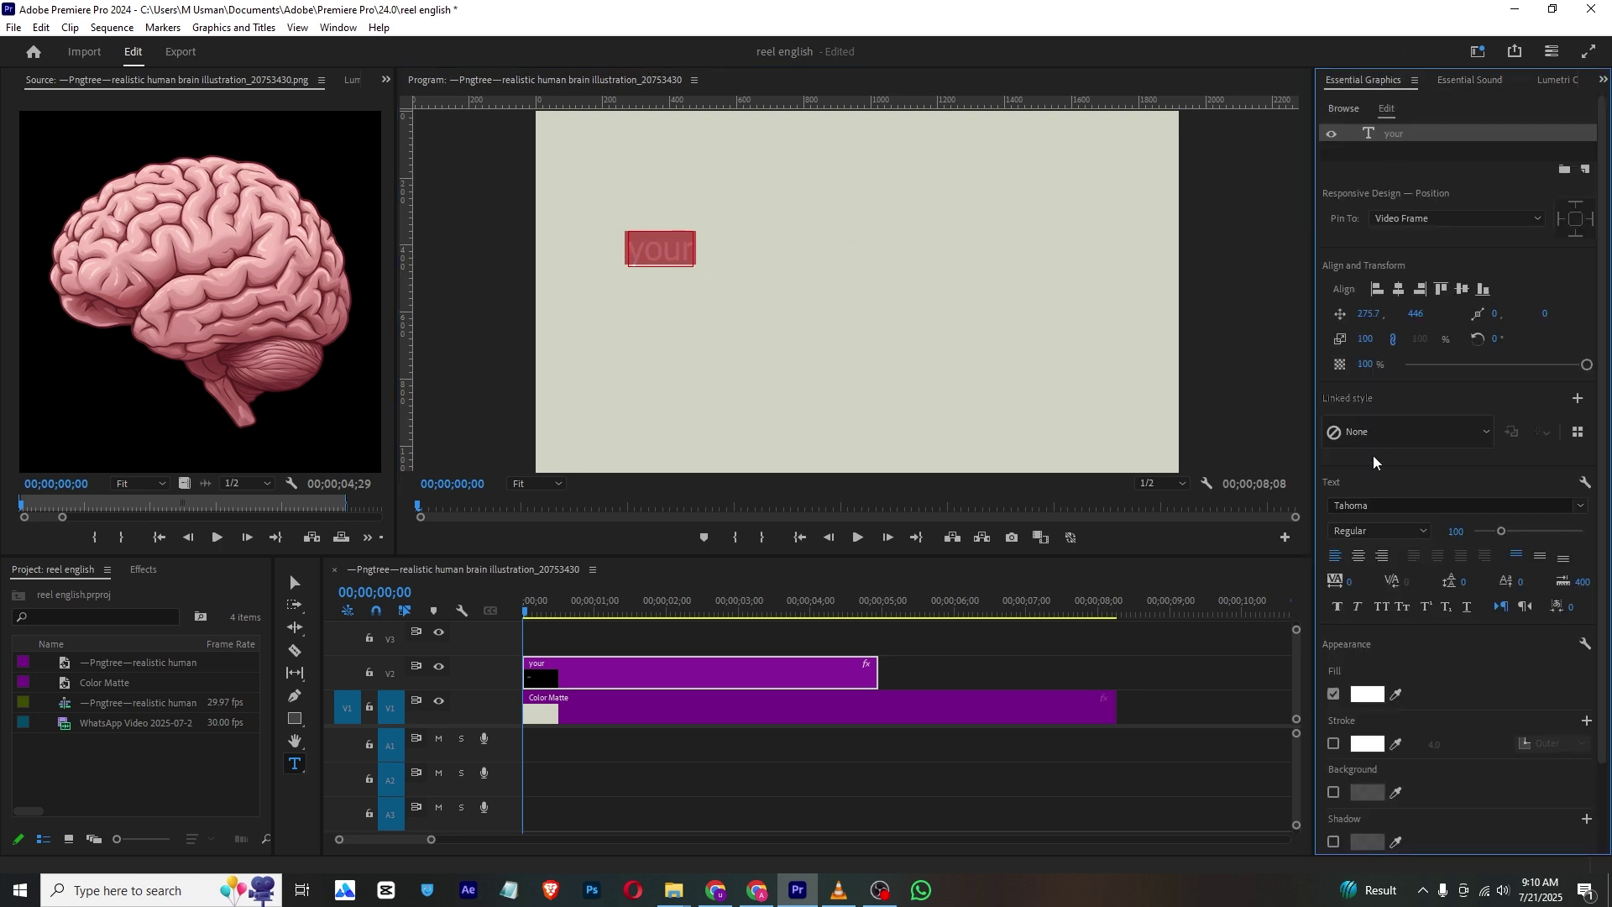
scroll(1375, 457, "down", 3)
left_click(1368, 592)
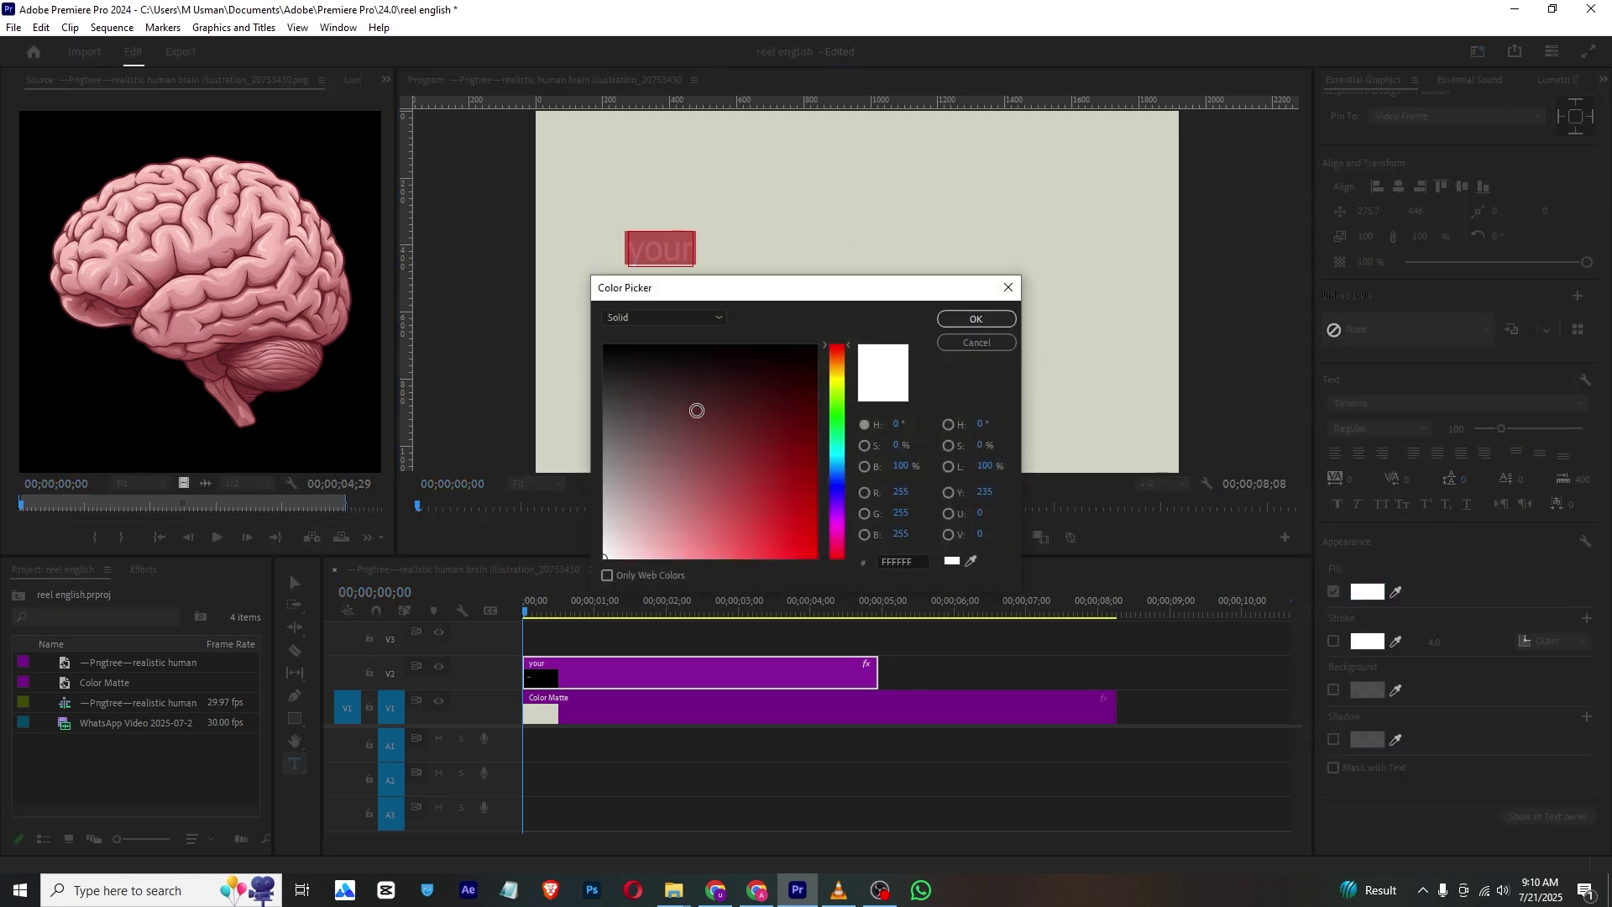
left_click(604, 346)
left_click(976, 319)
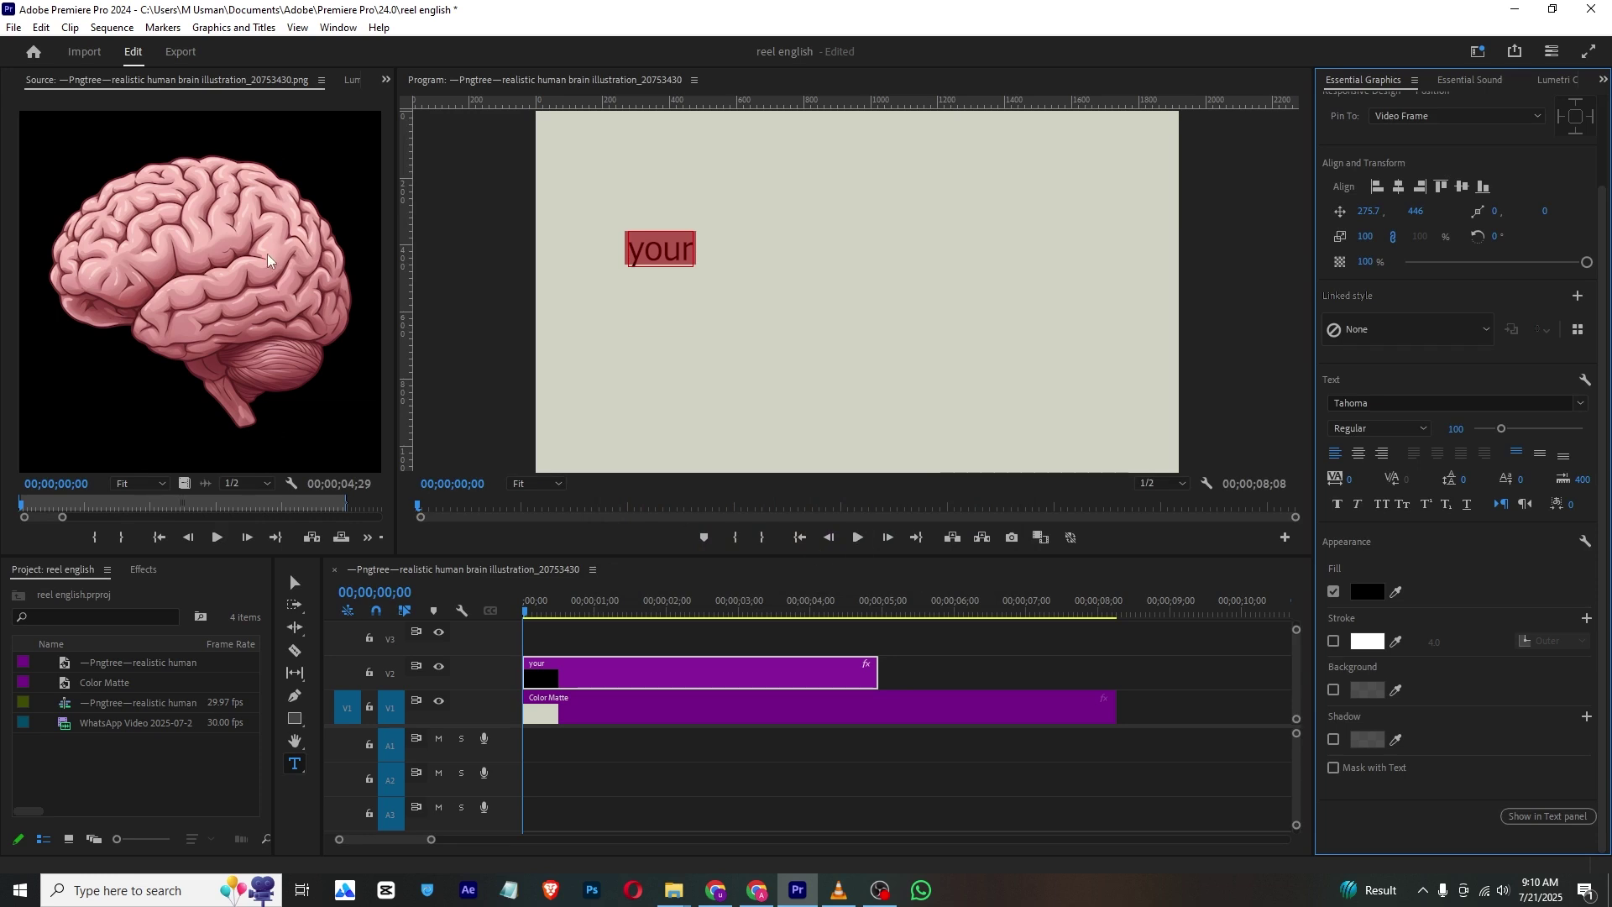
Step: Nudge the 'your' text slightly right and up using Vector Motion Position
left_click(385, 80)
left_click(403, 119)
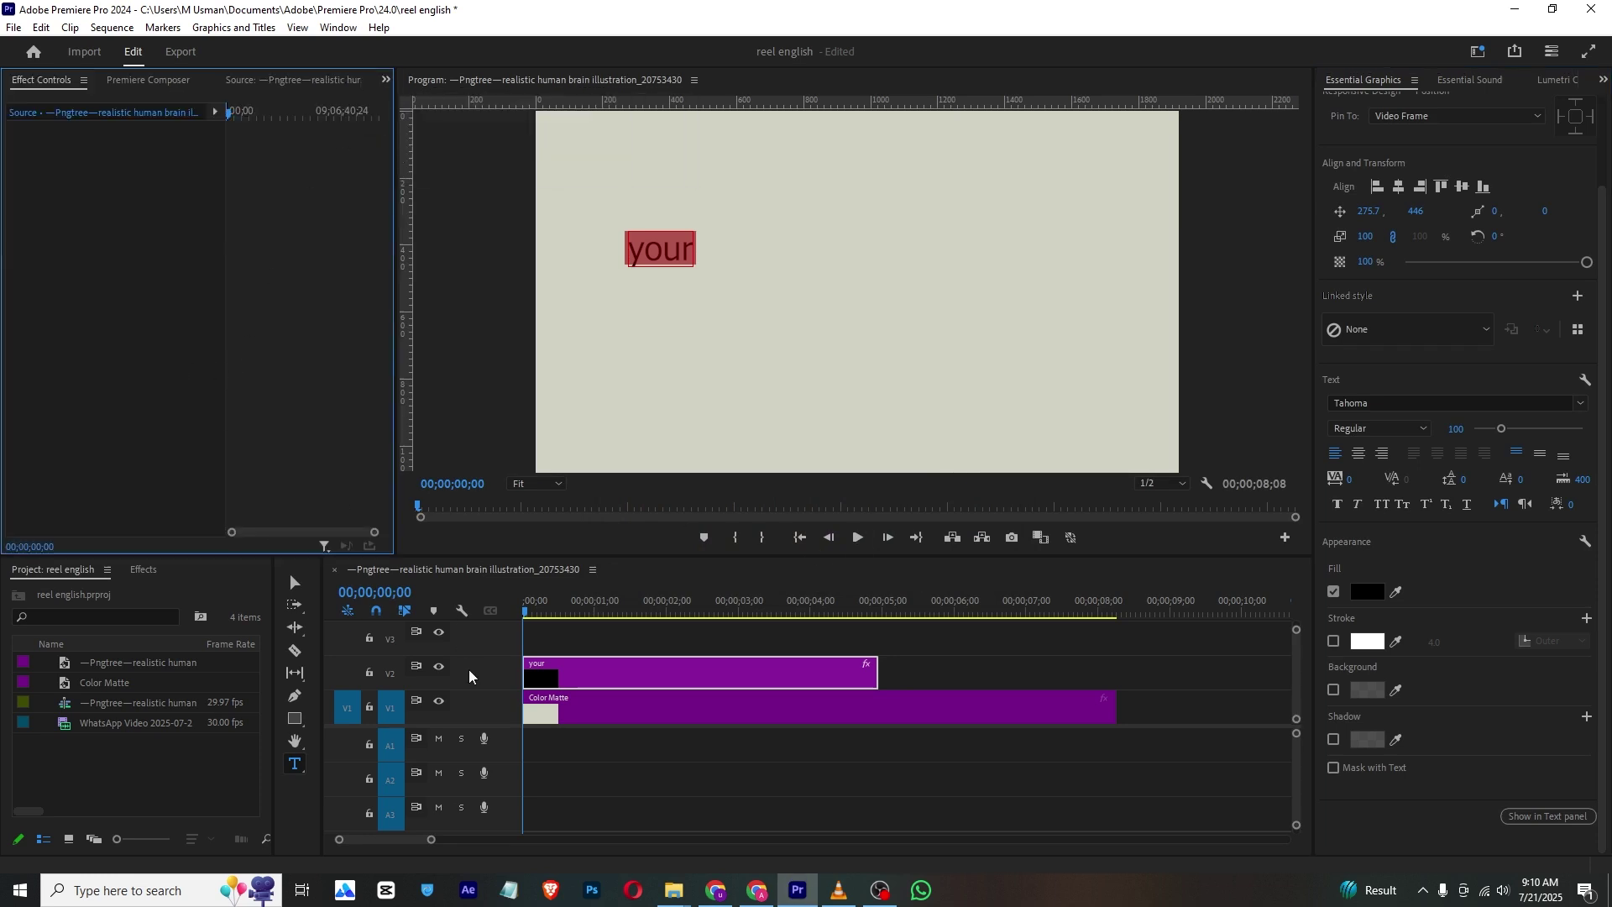
left_click(555, 686)
left_click_drag(121, 171, 420, 171)
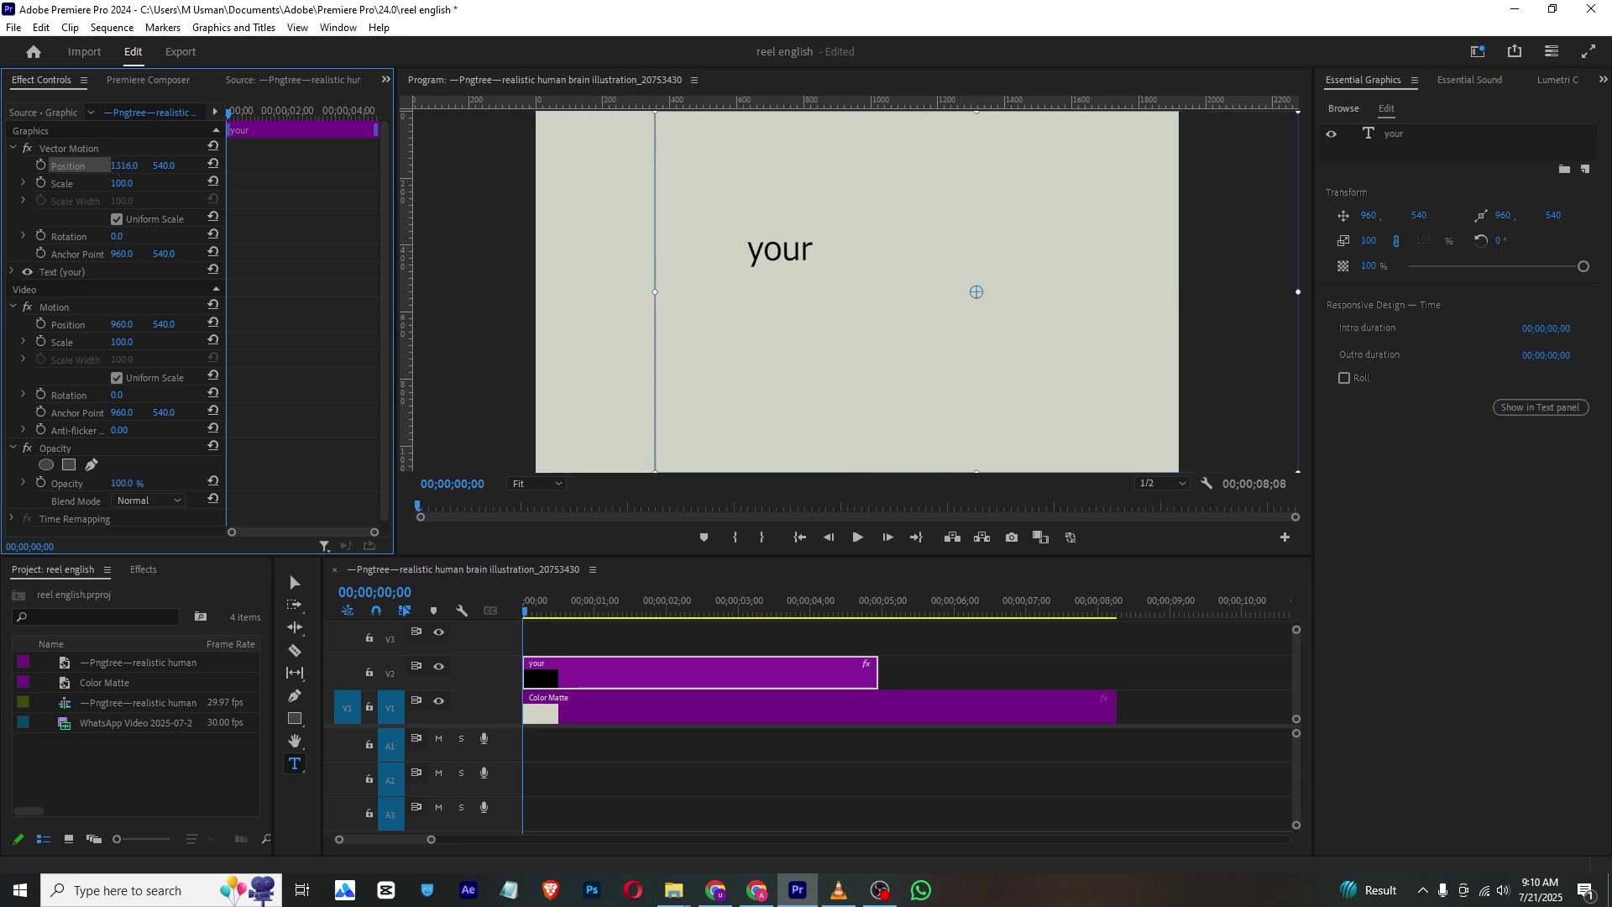
left_click_drag(1139, 257, 1139, 249)
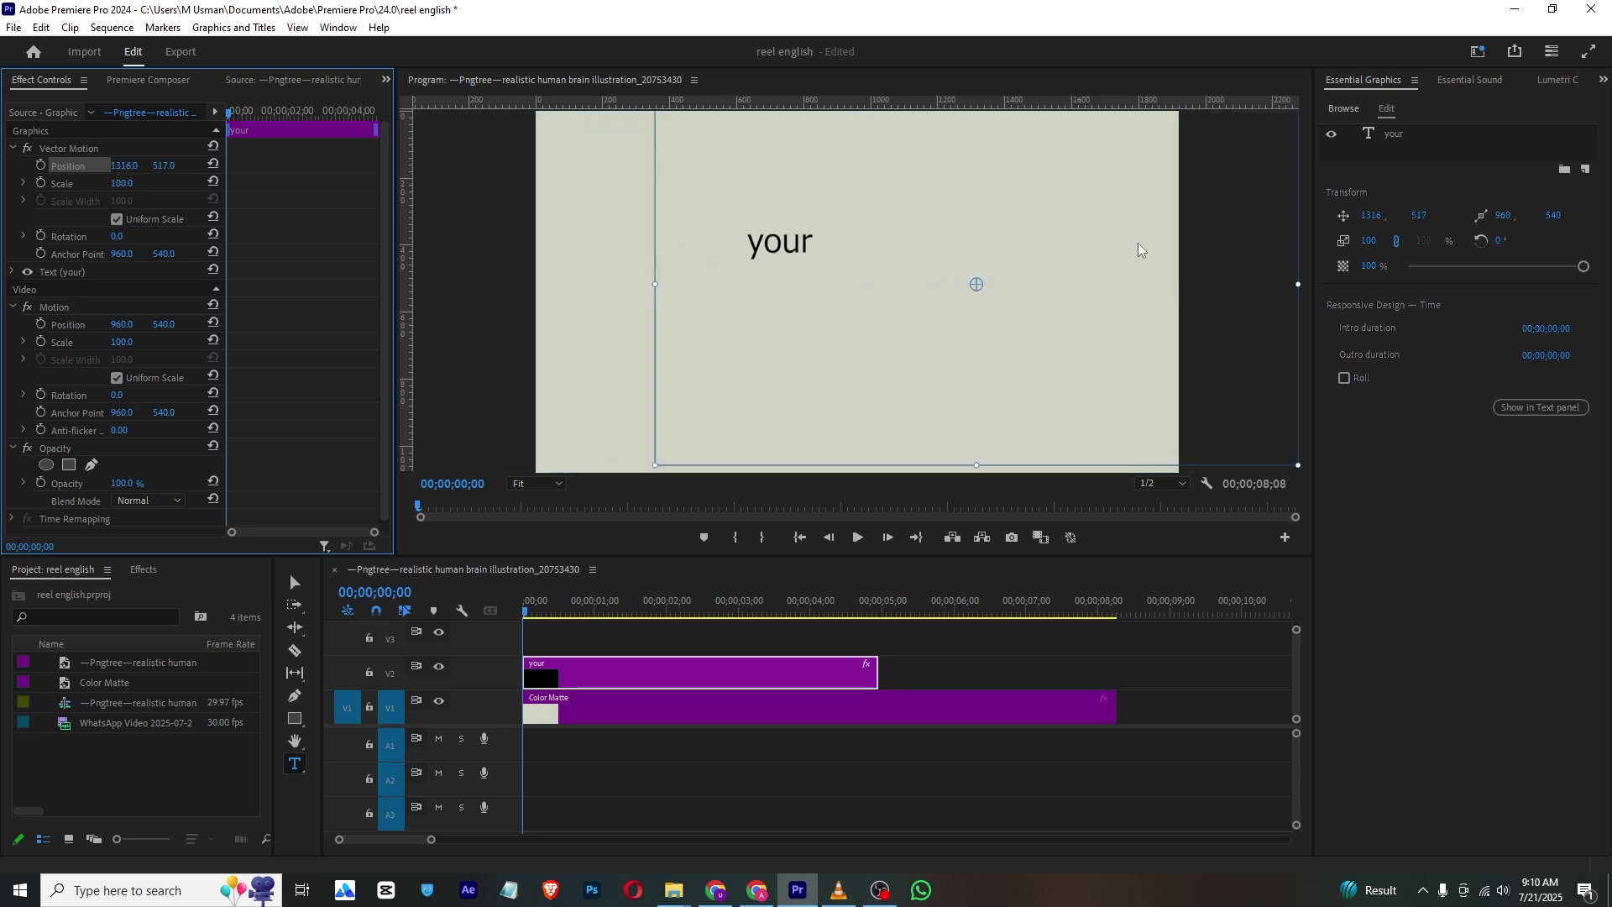
Step: Change the 'your' font to Arial with Faux Bold
left_click(1455, 135)
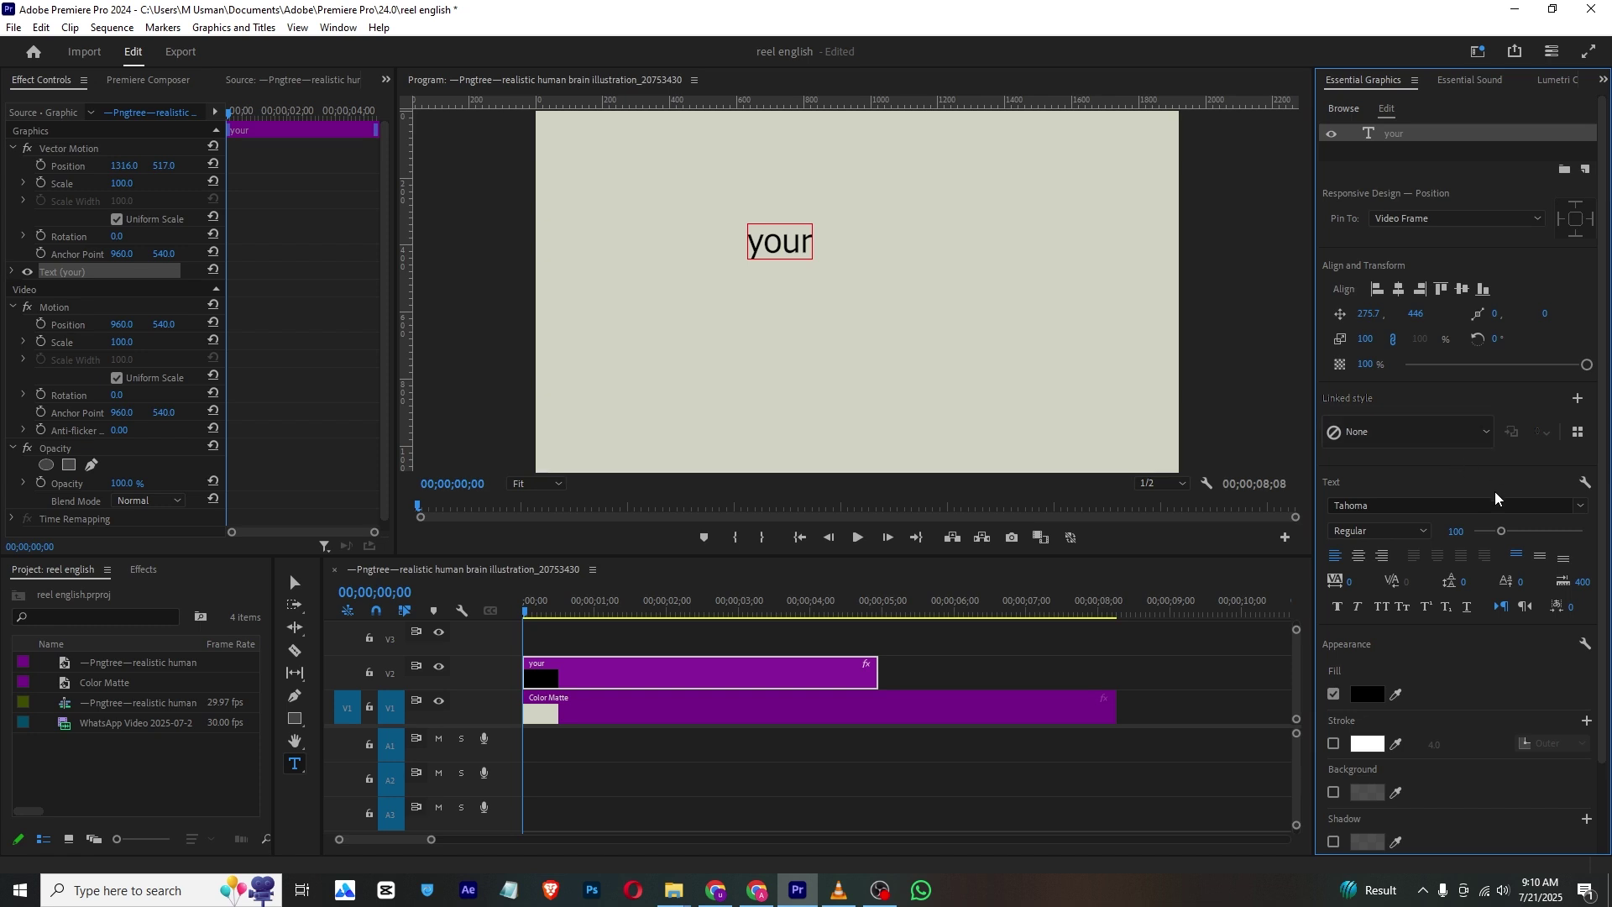
left_click(1550, 507)
scroll(1427, 638, "up", 10)
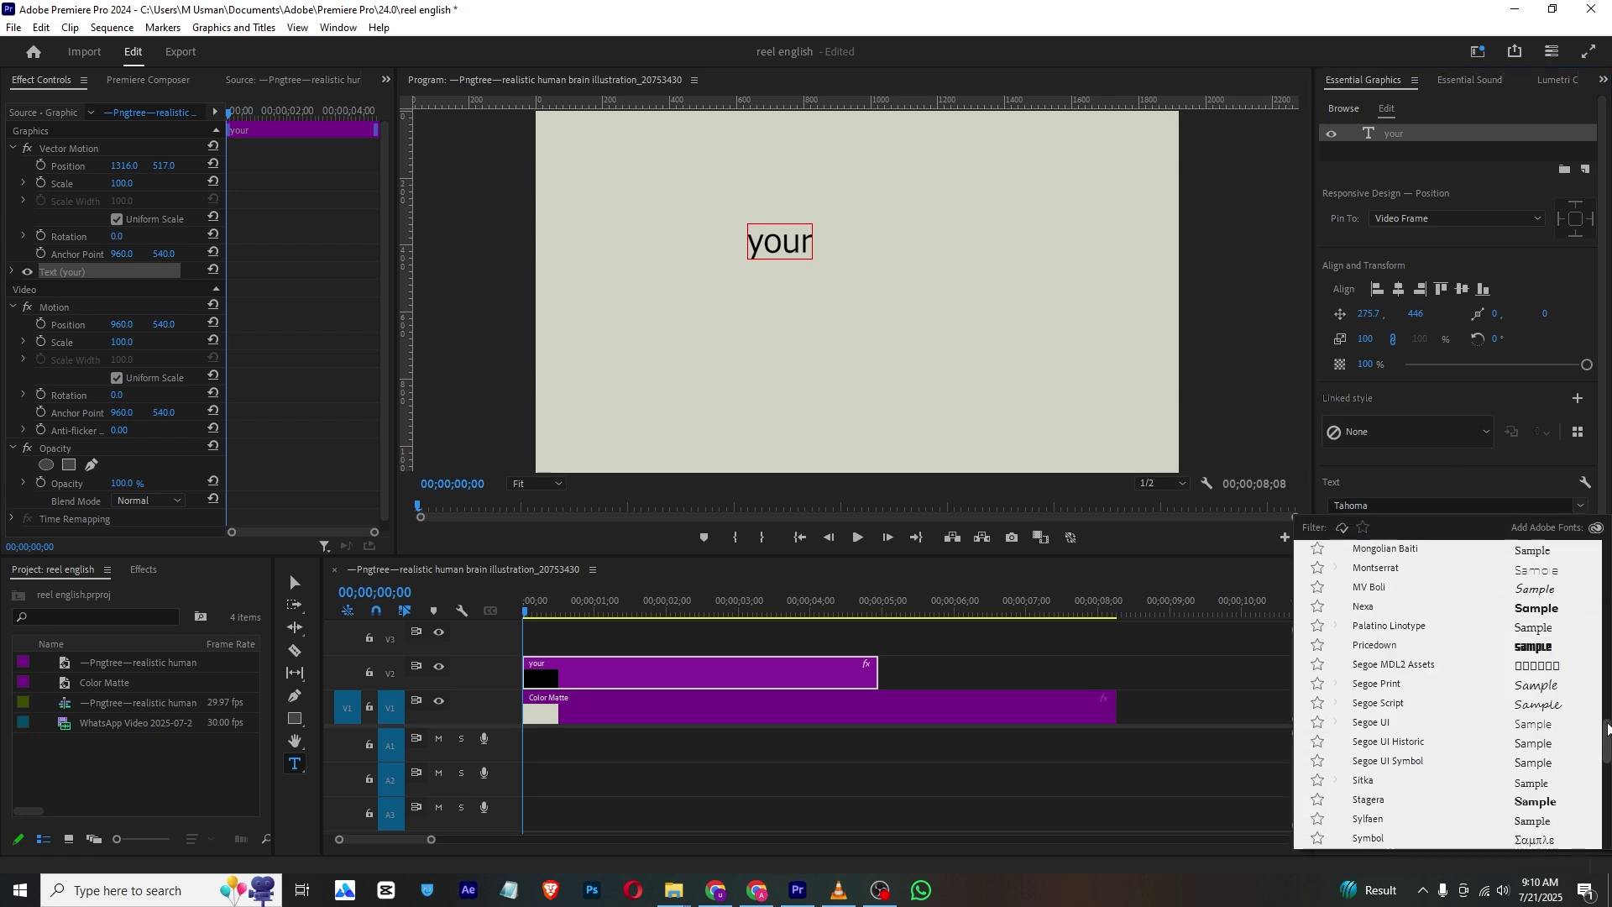
left_click(1366, 575)
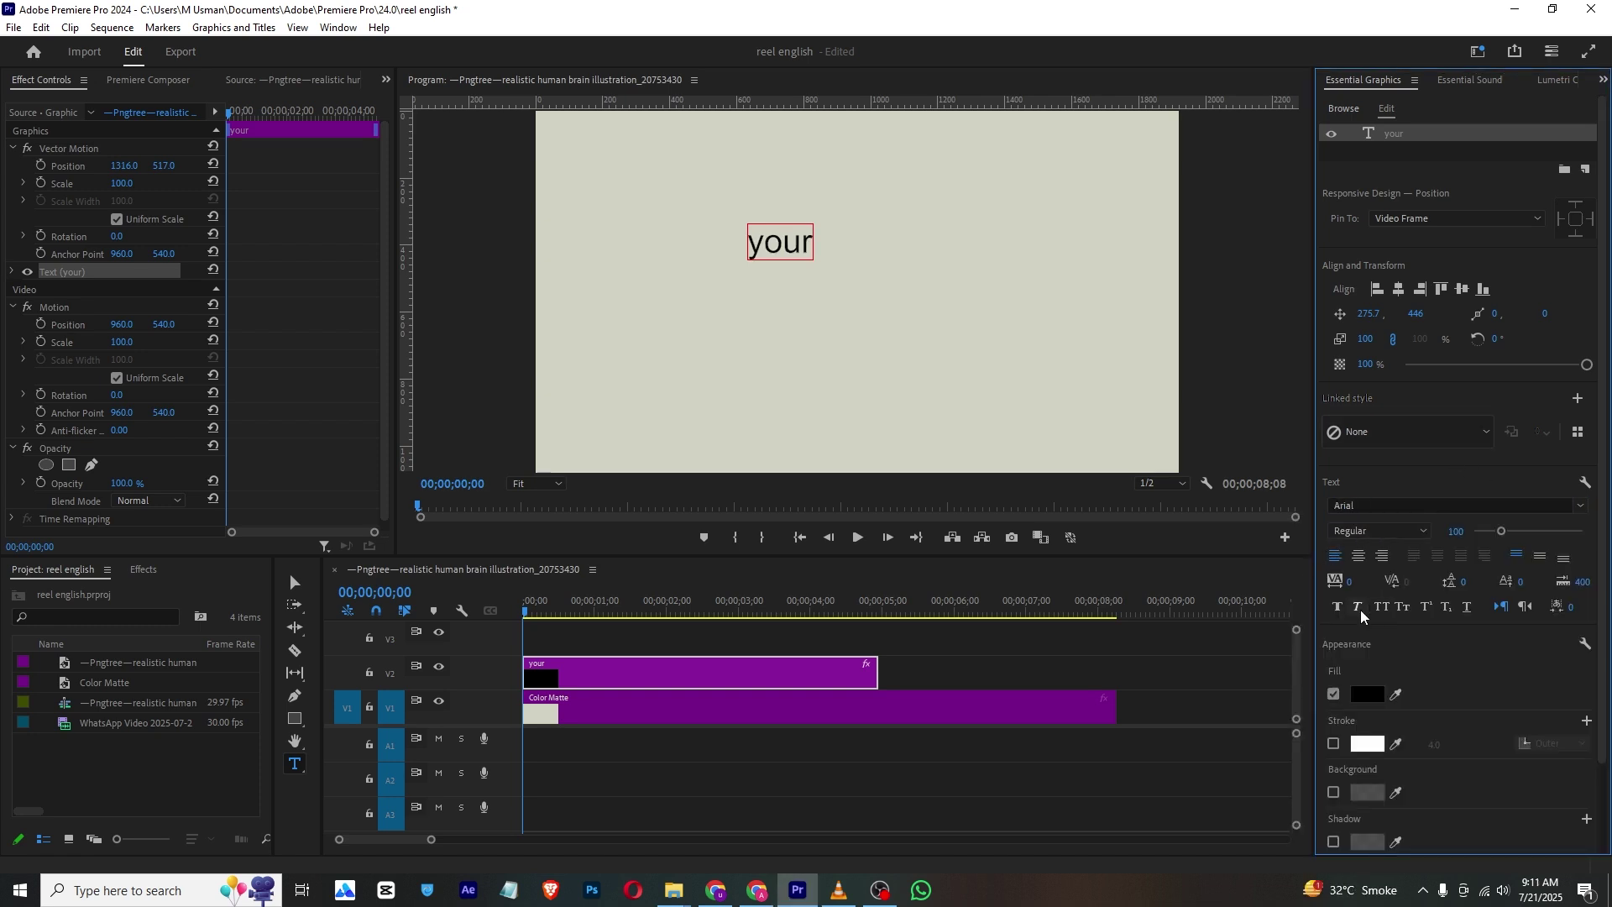
left_click(1338, 609)
left_click(838, 890)
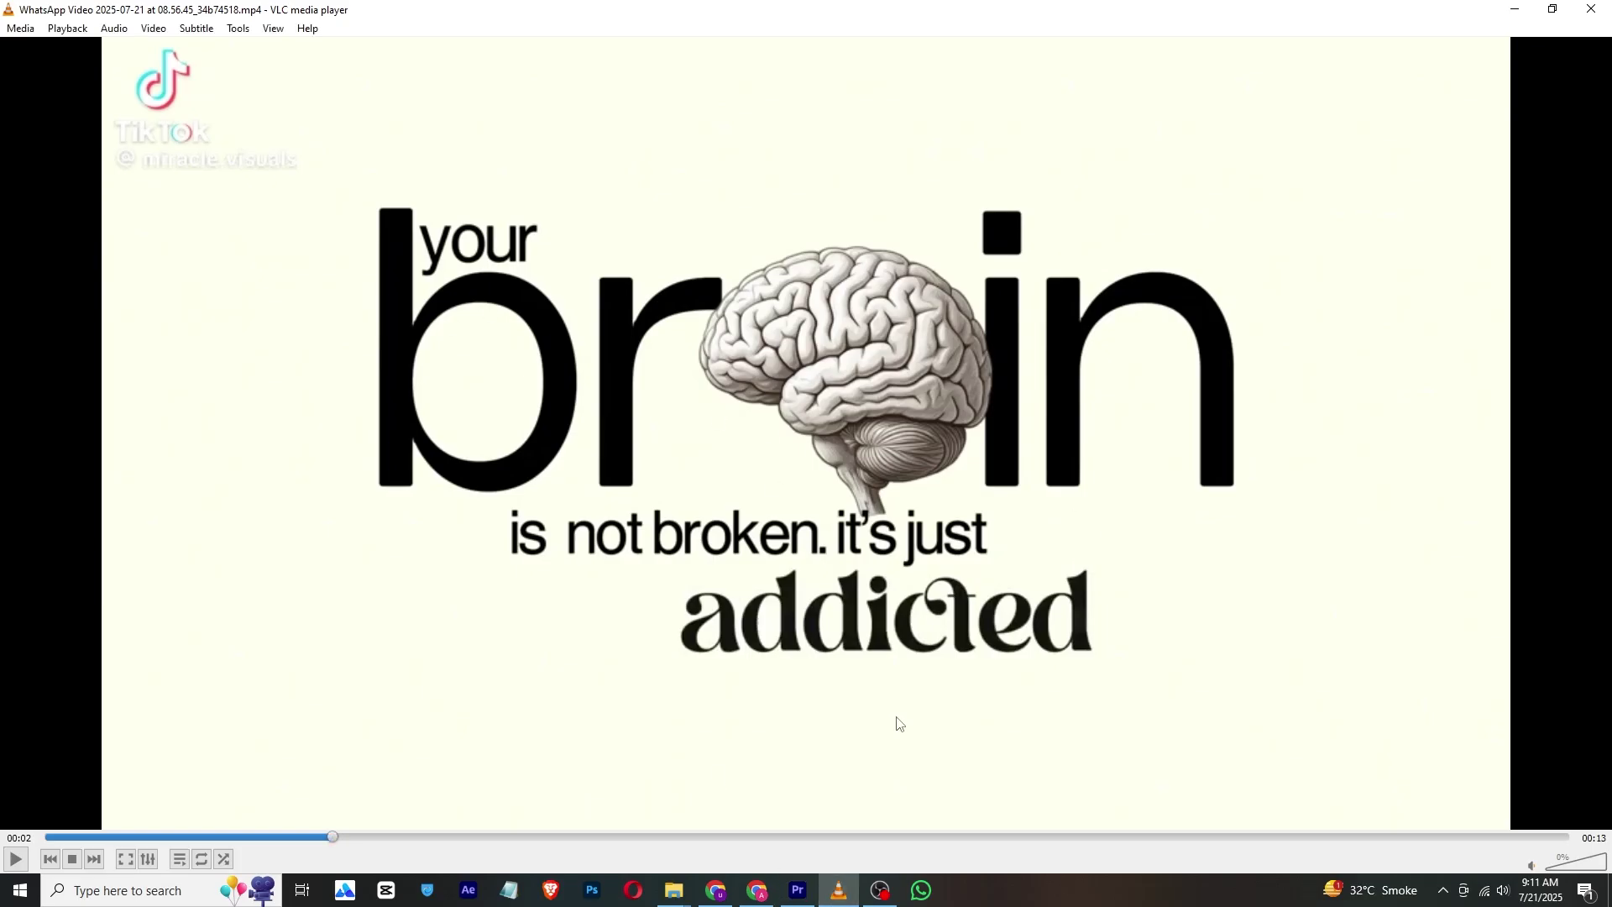
Step: Add a second text layer reading 'bra' below 'your', checking it against the VLC reference
left_click(797, 890)
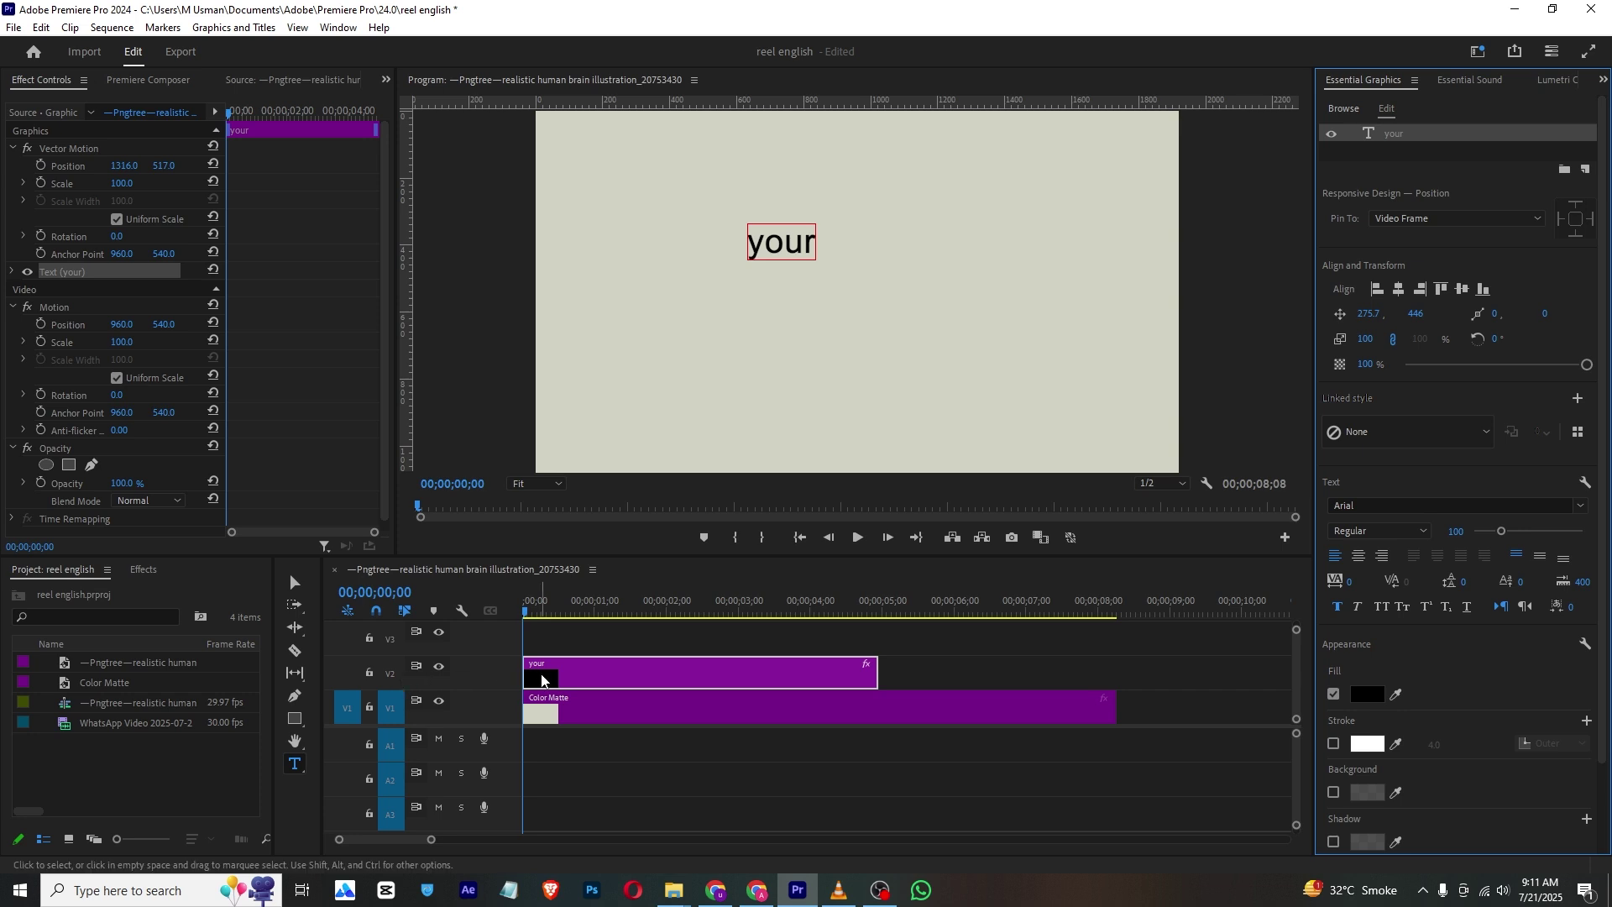
left_click(541, 617)
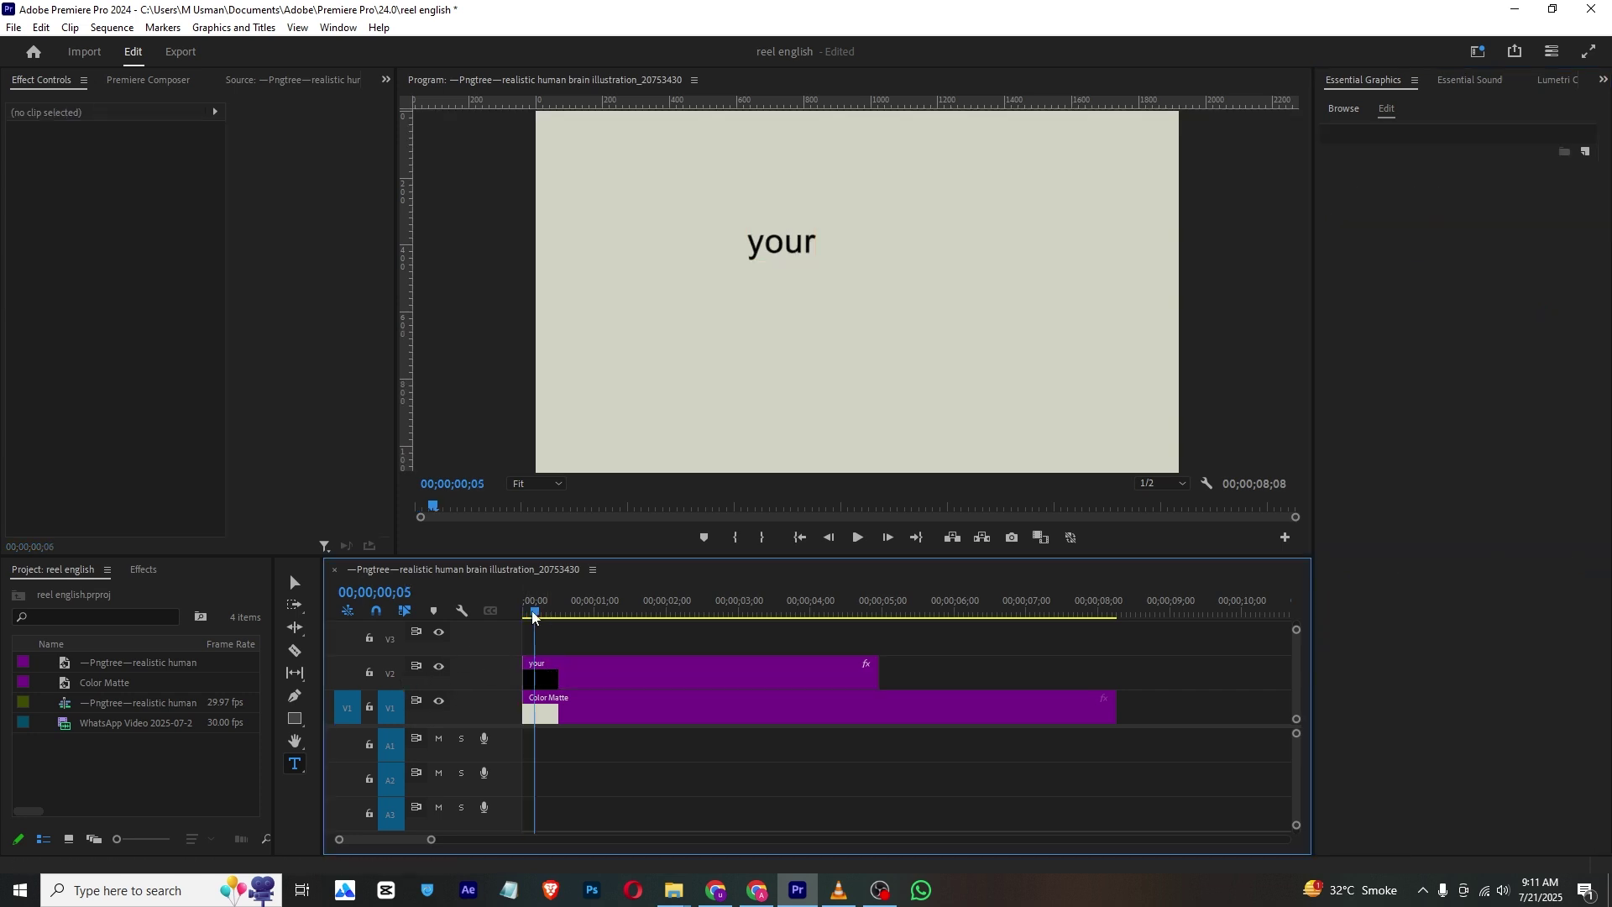
key("Home")
left_click(682, 271)
type("bra")
key("Escape")
left_click(777, 839)
left_click(839, 890)
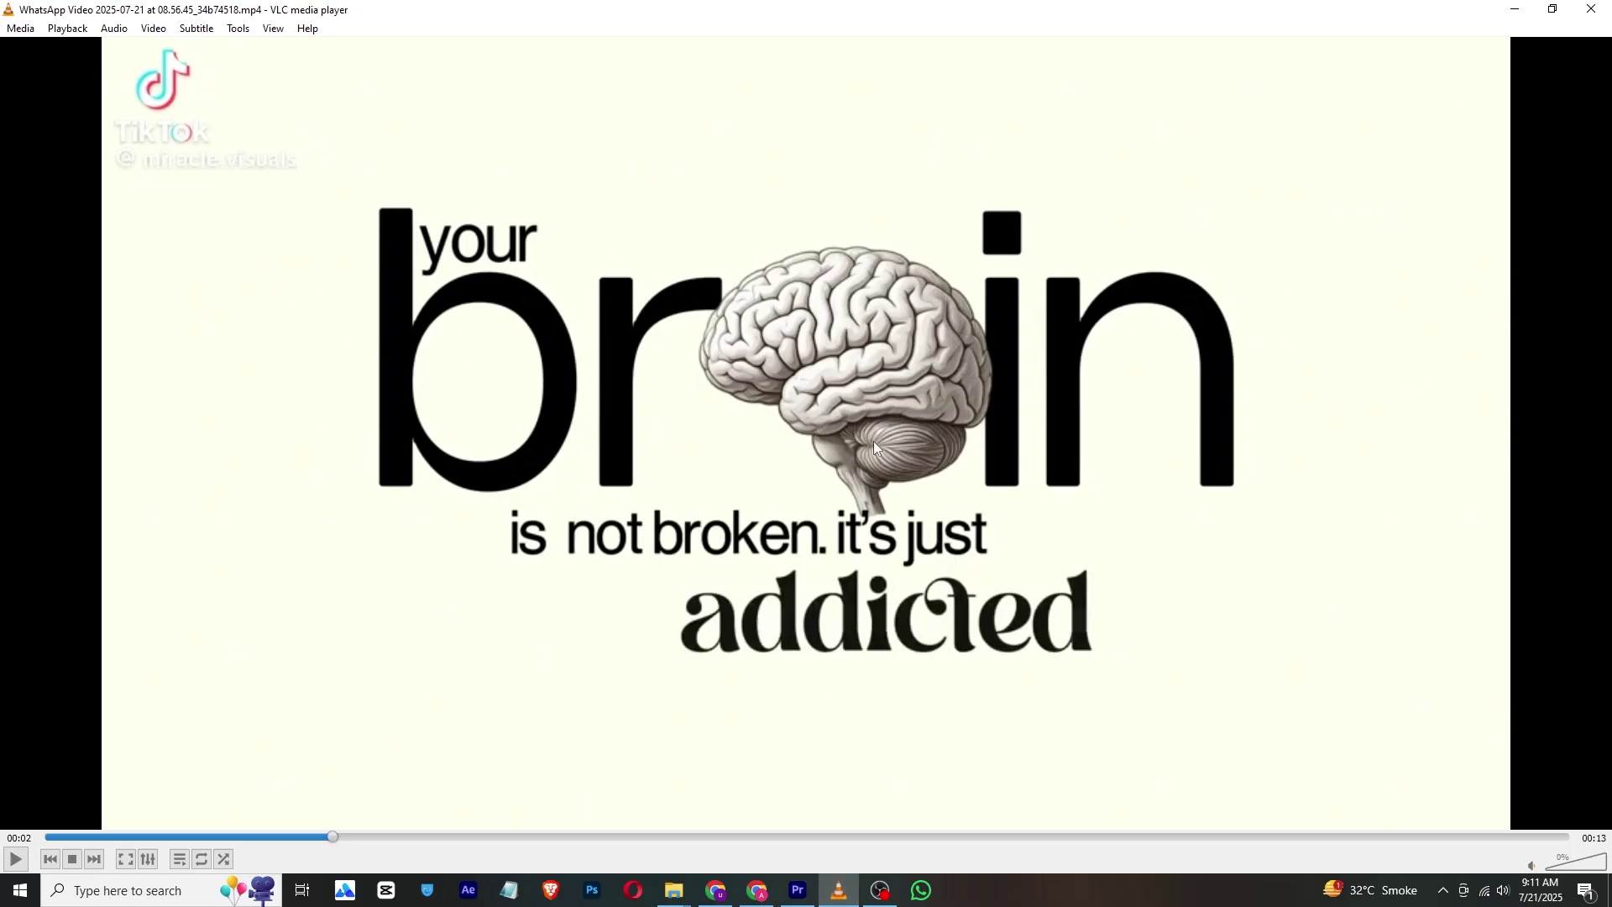
left_click(798, 890)
Step: Trim the 'bra' text to 'br' and set it to Calibri Bold
left_click(719, 273)
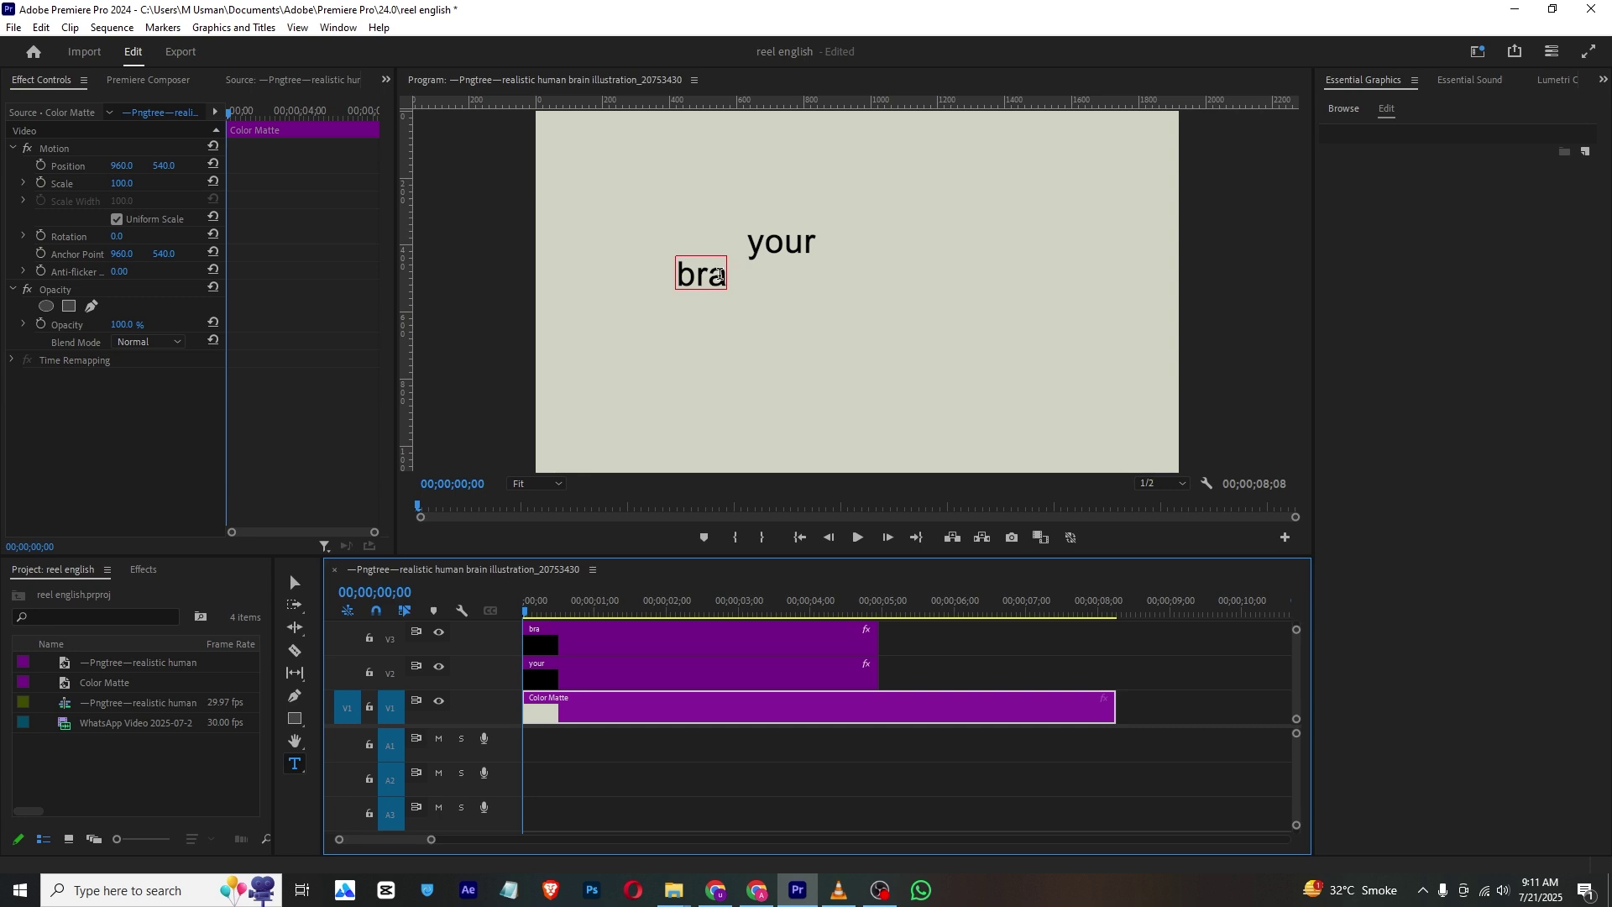
left_click(720, 274)
key("BackSpace")
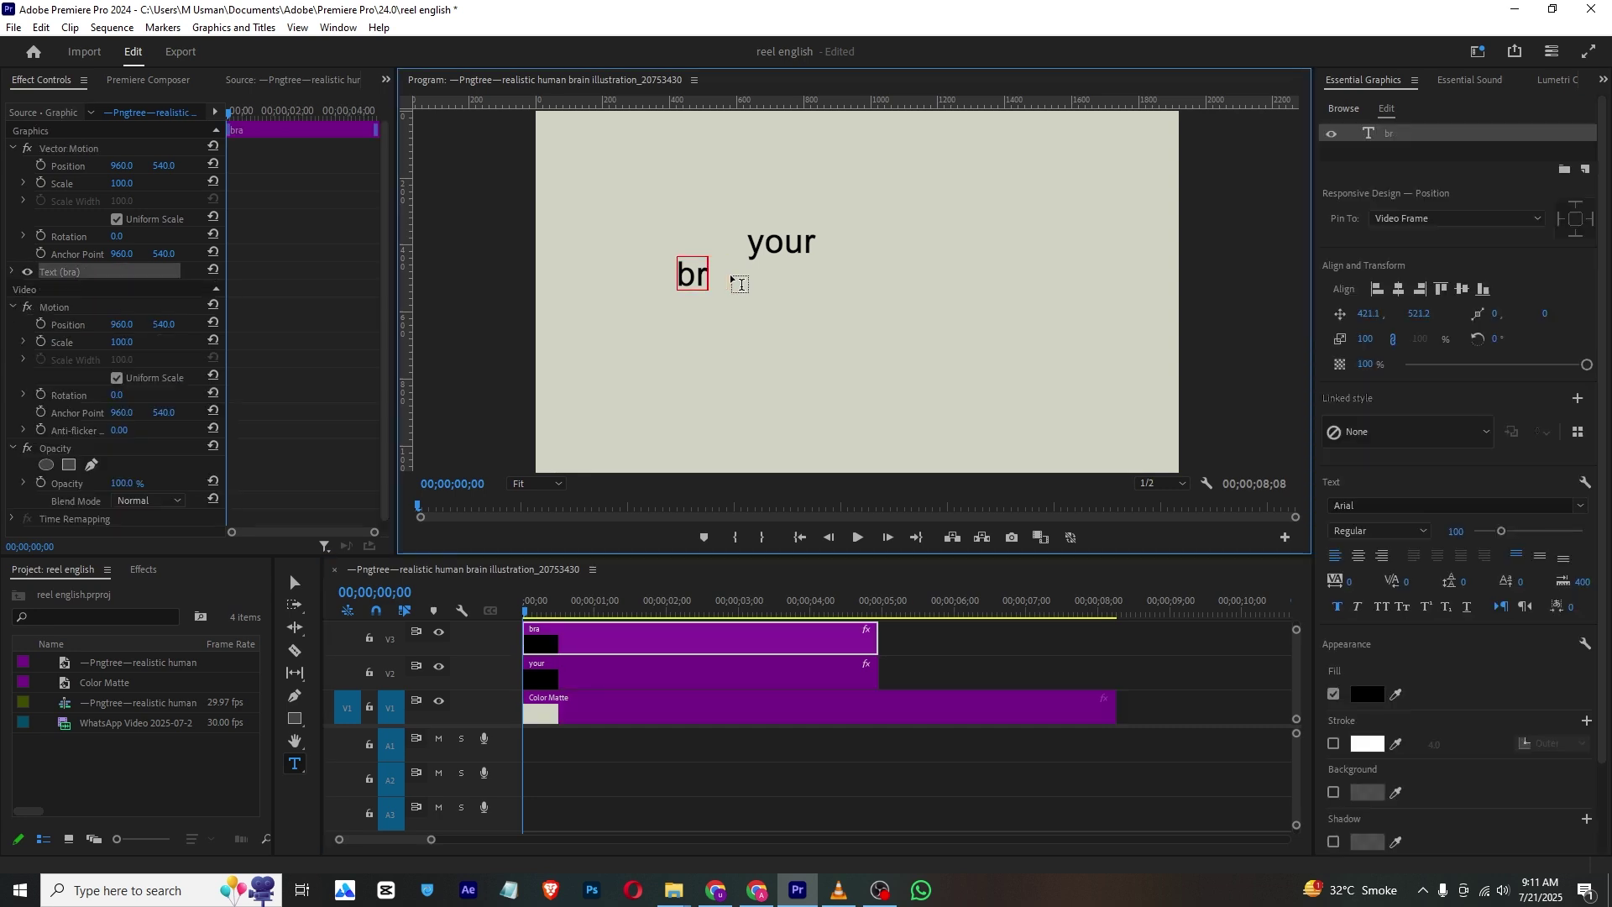
left_click(637, 560)
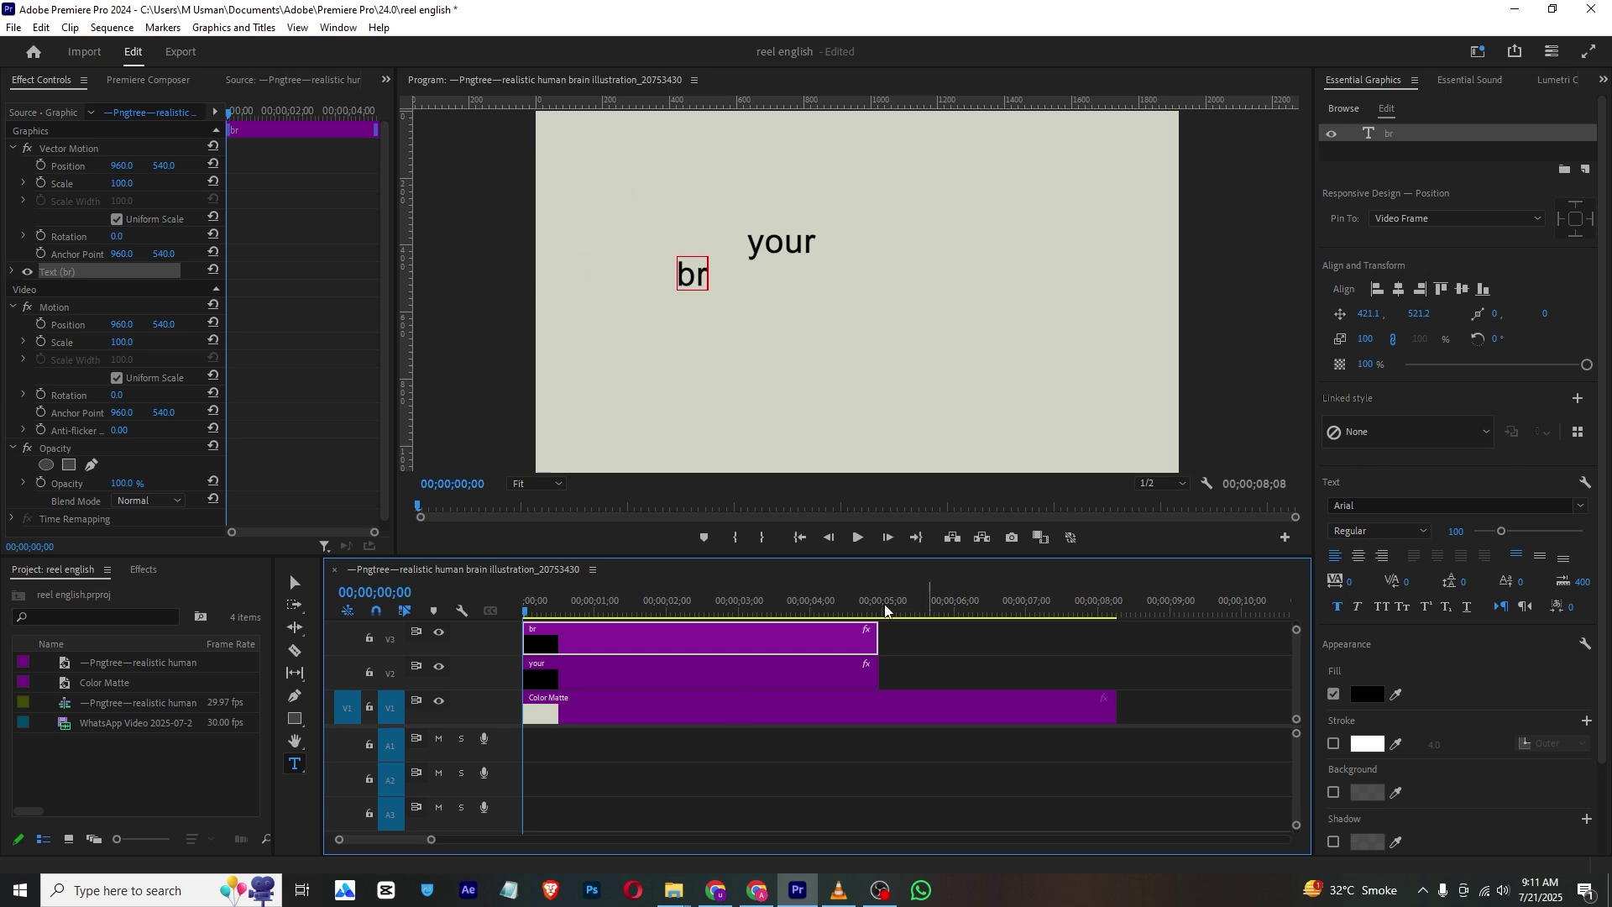
left_click(1580, 504)
left_click(1401, 740)
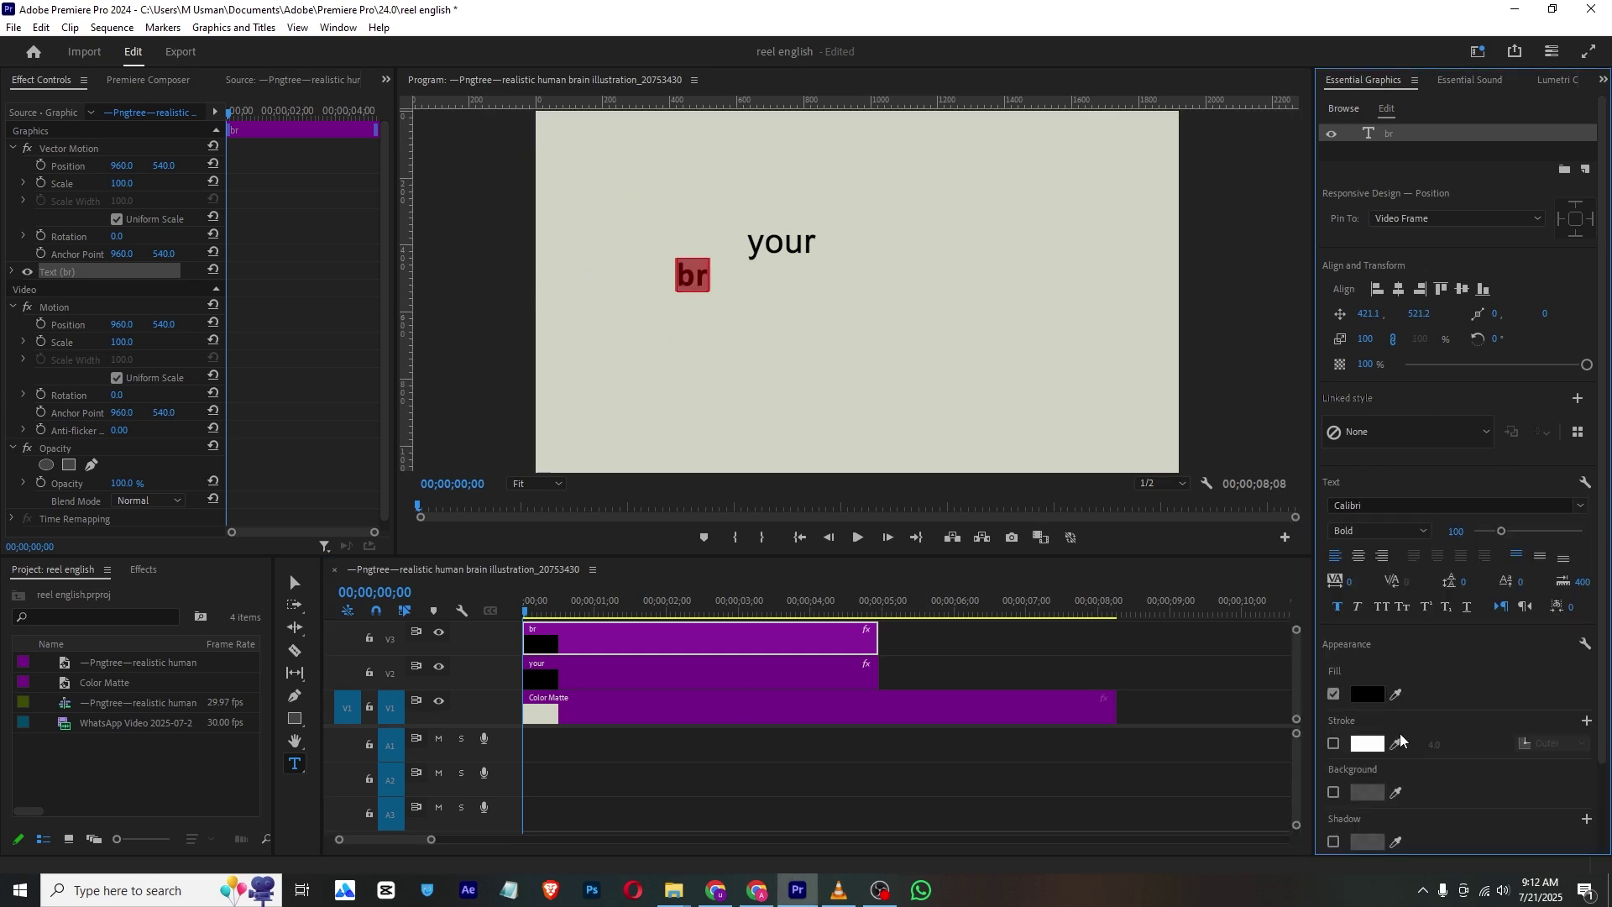
Step: Alt-drag a copy of 'br' onto V4, shift it right, and retype it as 'in'
left_click(605, 621)
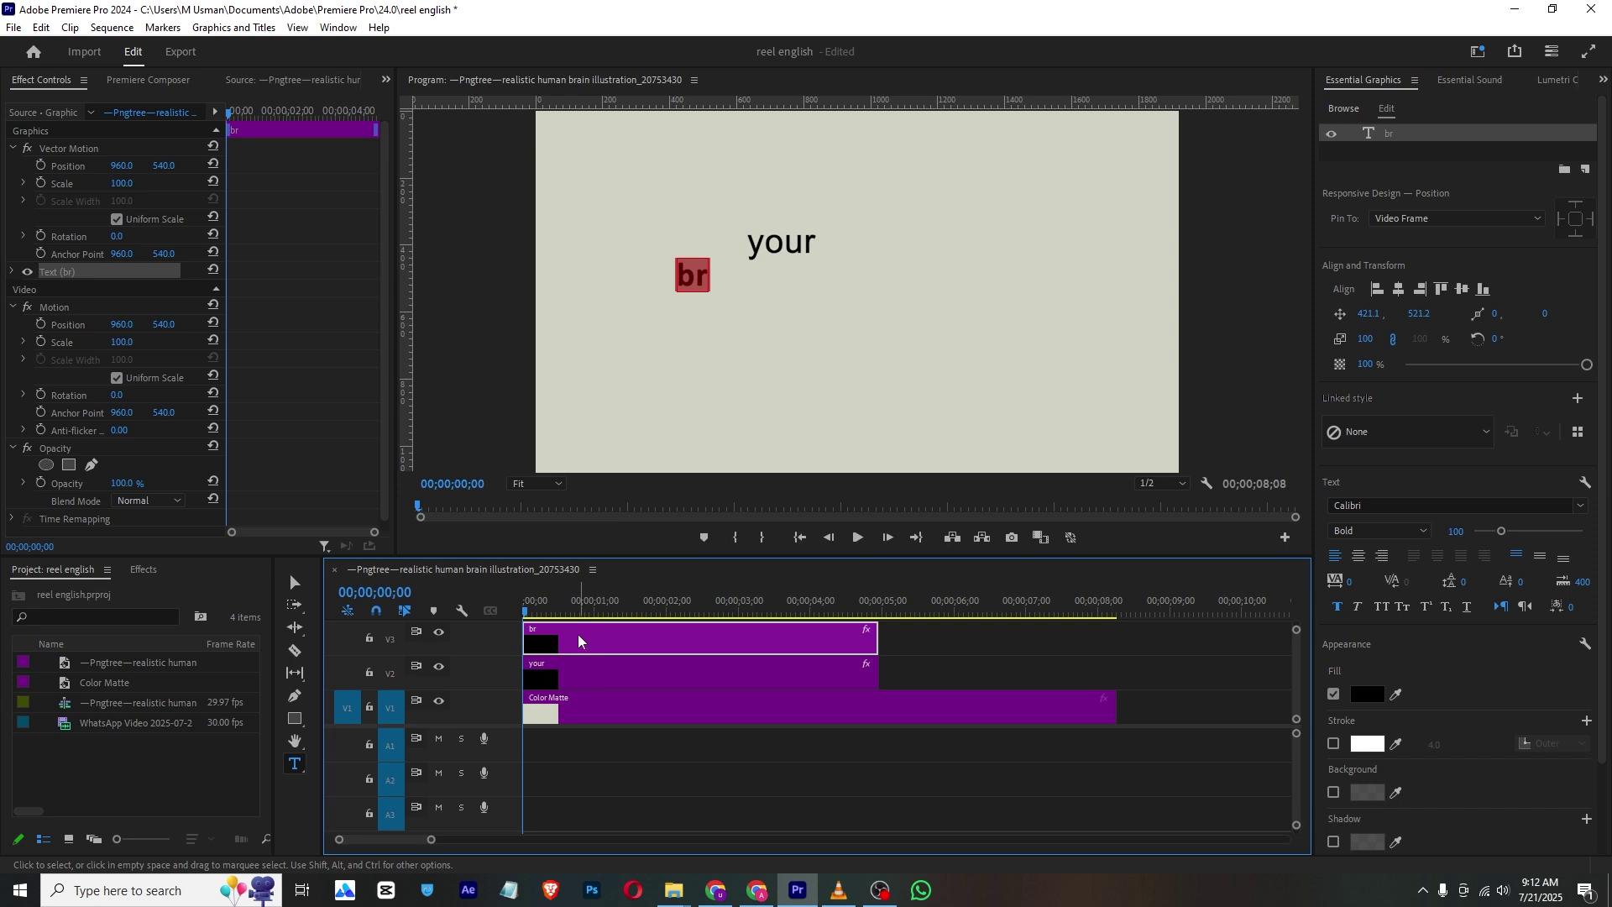
left_click_drag(611, 559, 600, 461)
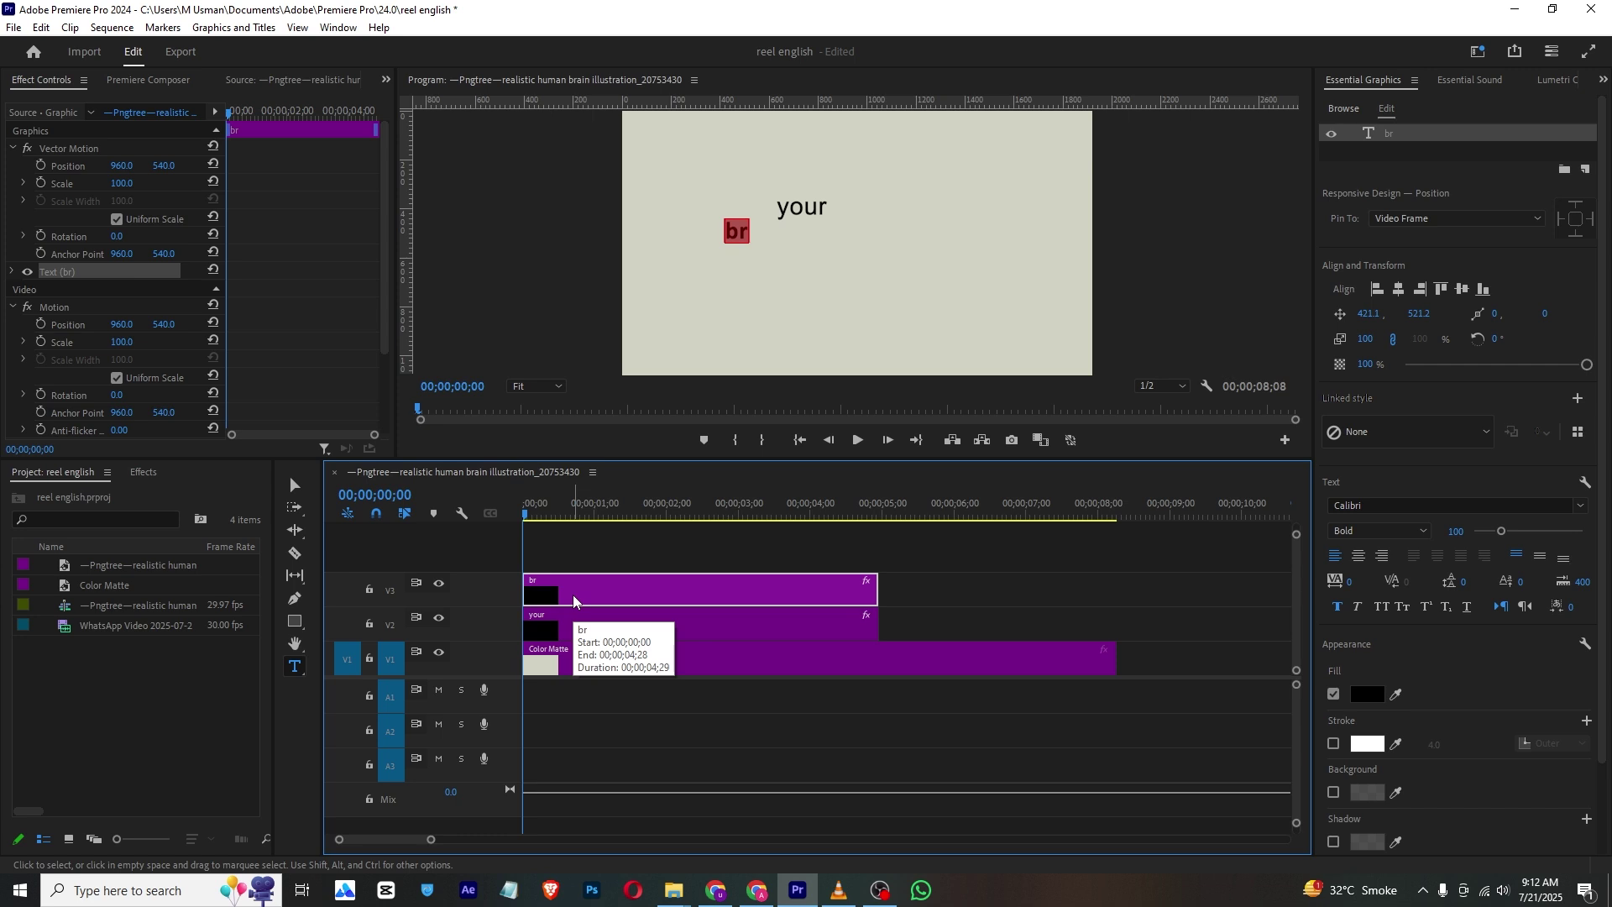
left_click_drag(575, 601, 572, 563)
left_click_drag(121, 166, 160, 166)
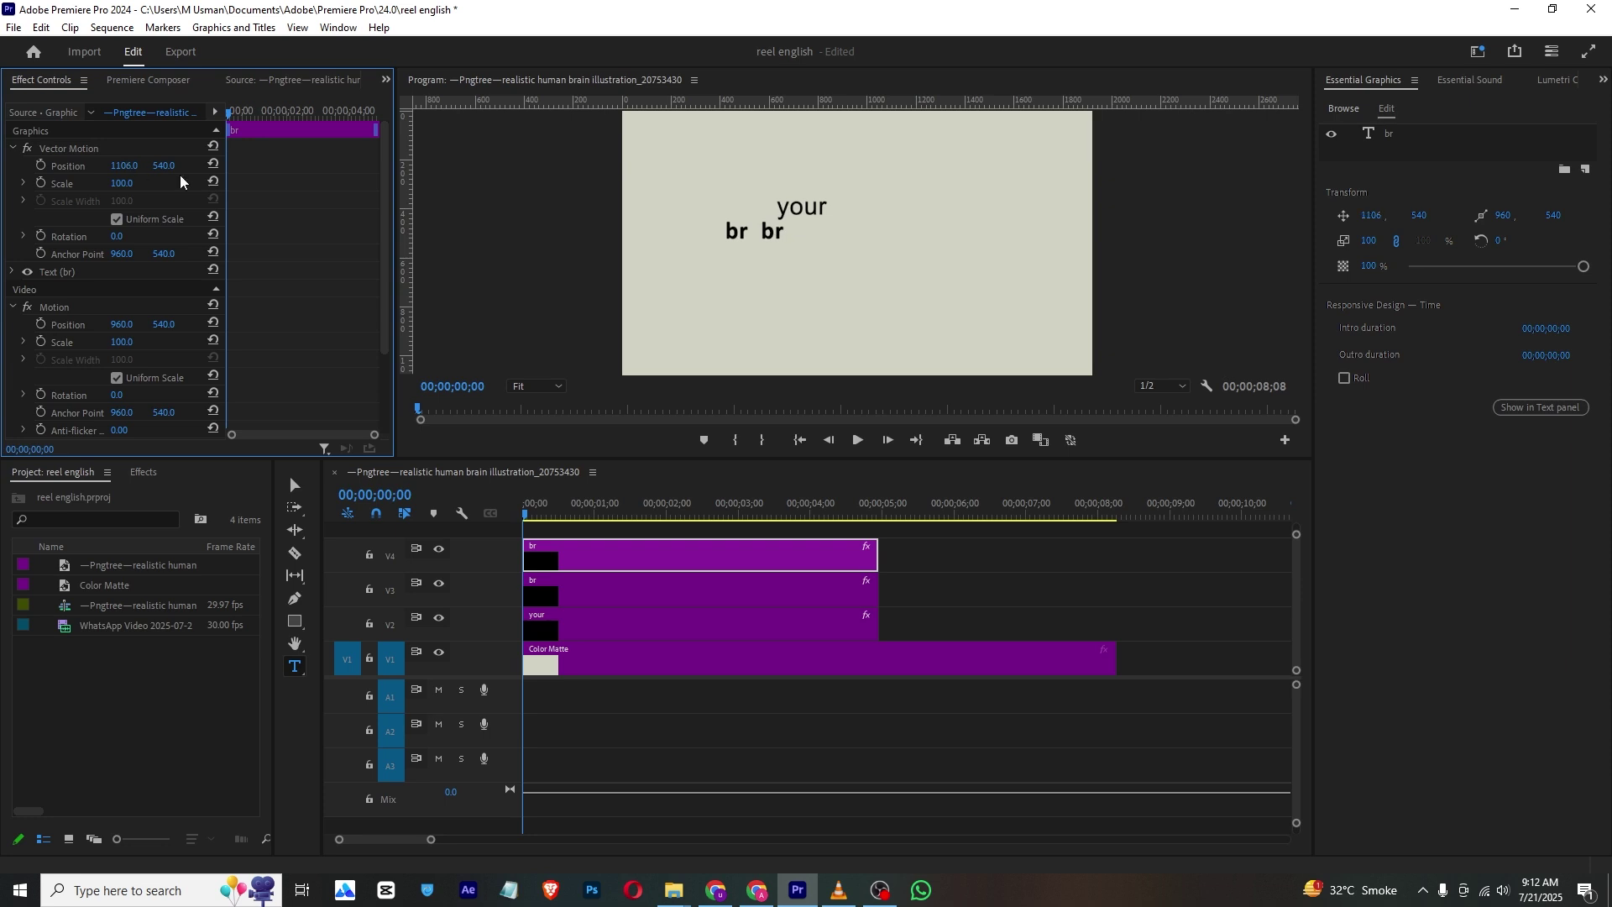
double_click(772, 230)
type("i")
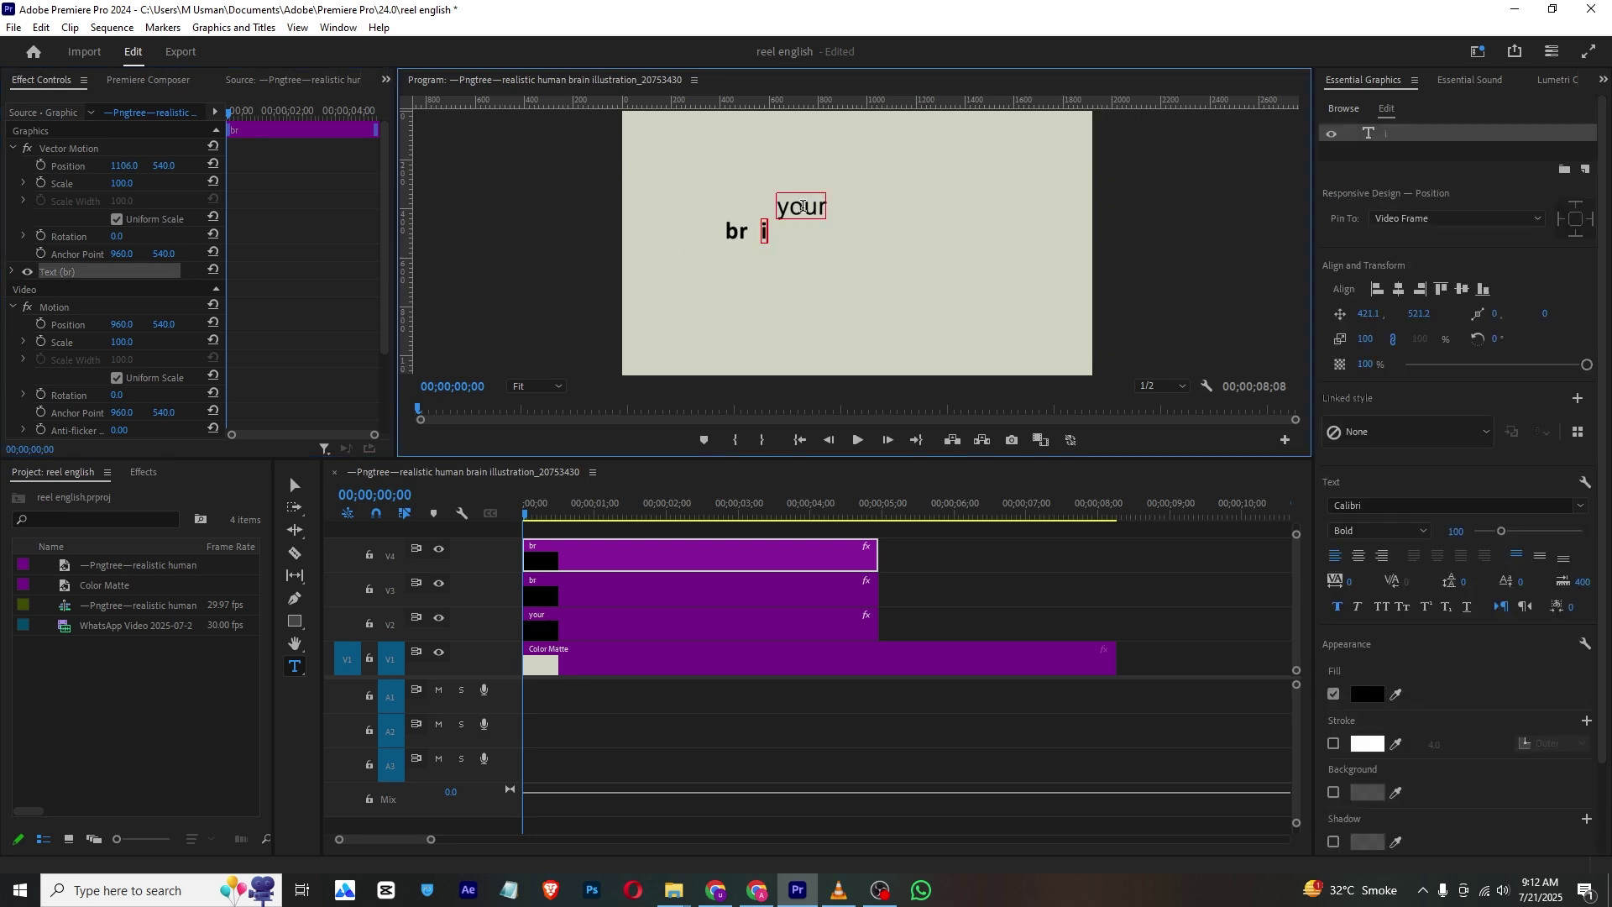
left_click_drag(903, 546, 799, 584)
left_click(1012, 588)
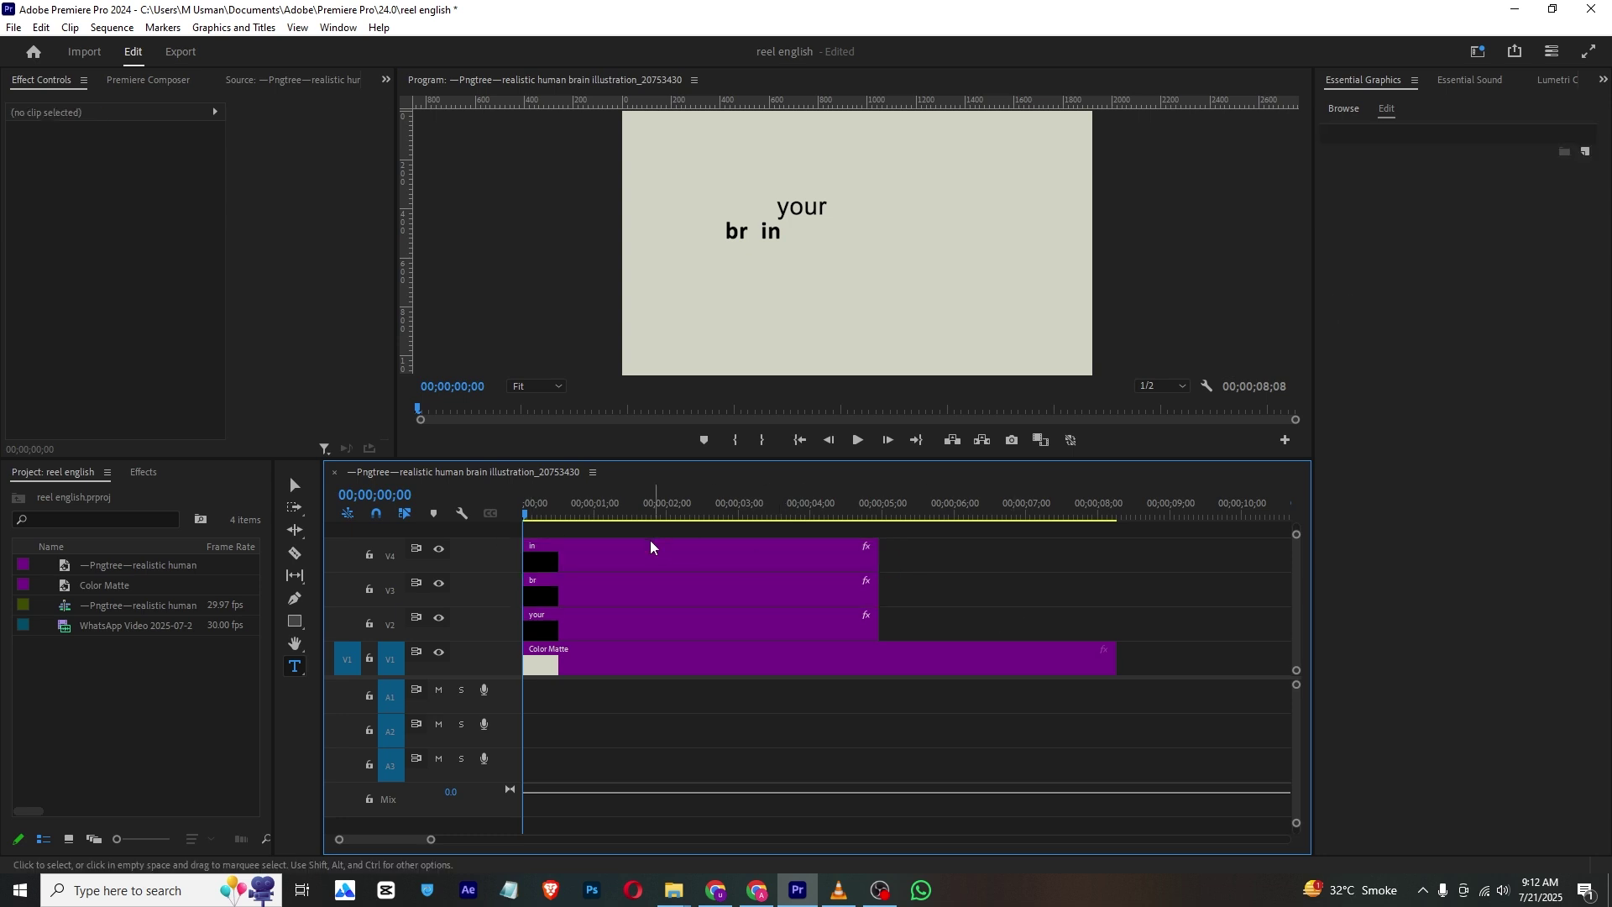
Step: Enlarge 'in' and bring 'br' up to scale 501
left_click(642, 576)
left_click(641, 560)
left_click_drag(122, 183, 289, 168)
left_click(542, 594)
left_click_drag(114, 183, 228, 163)
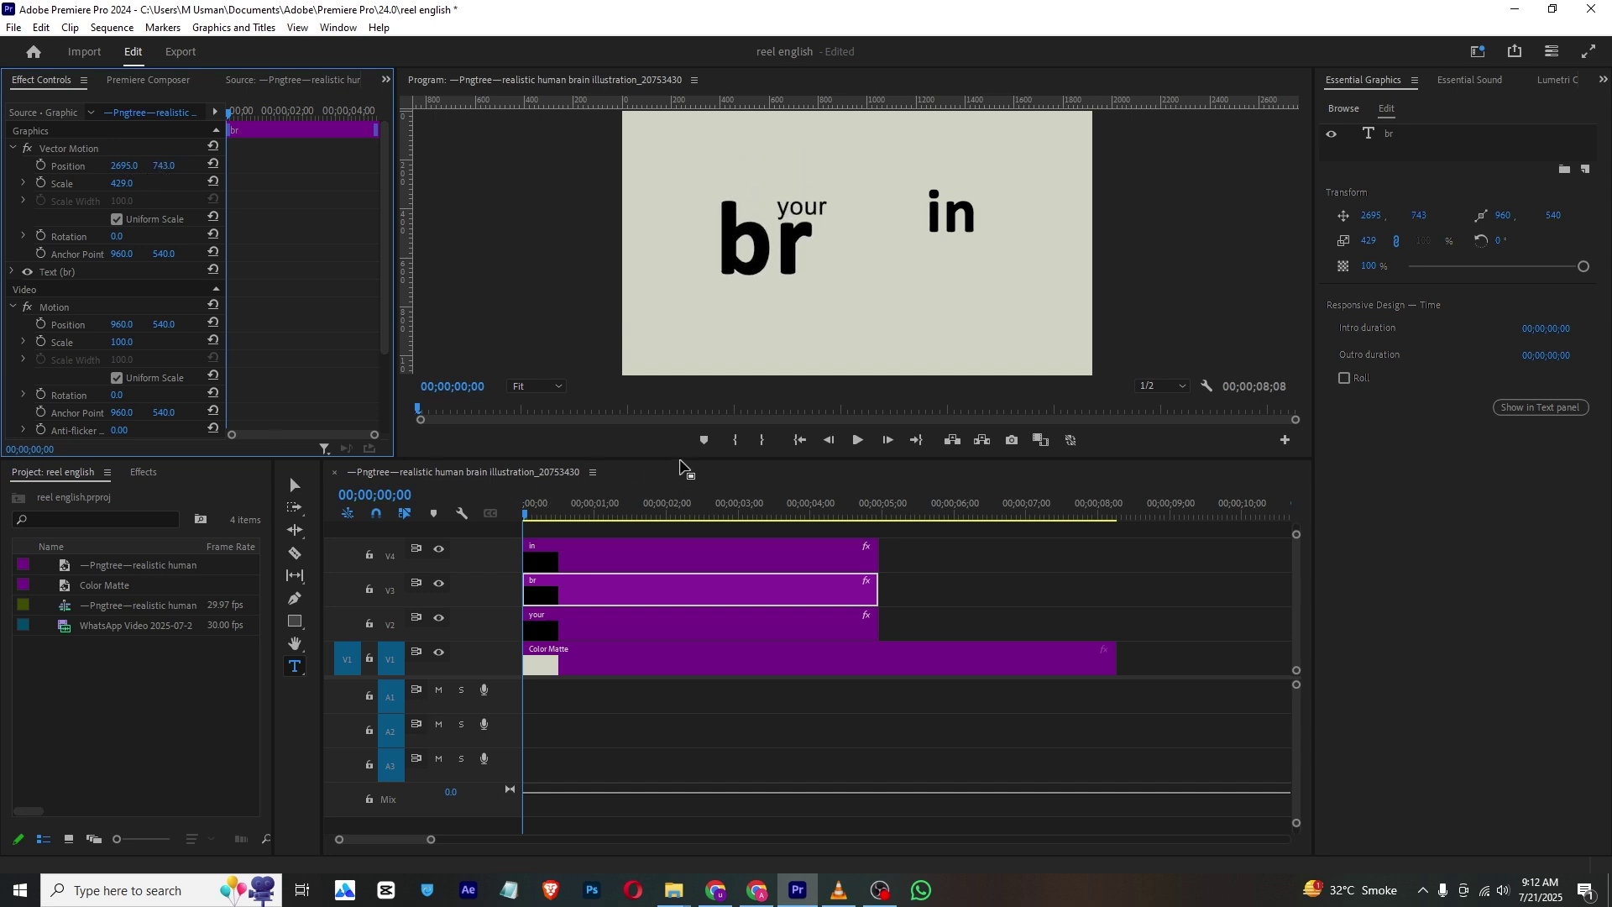
left_click_drag(680, 459, 655, 477)
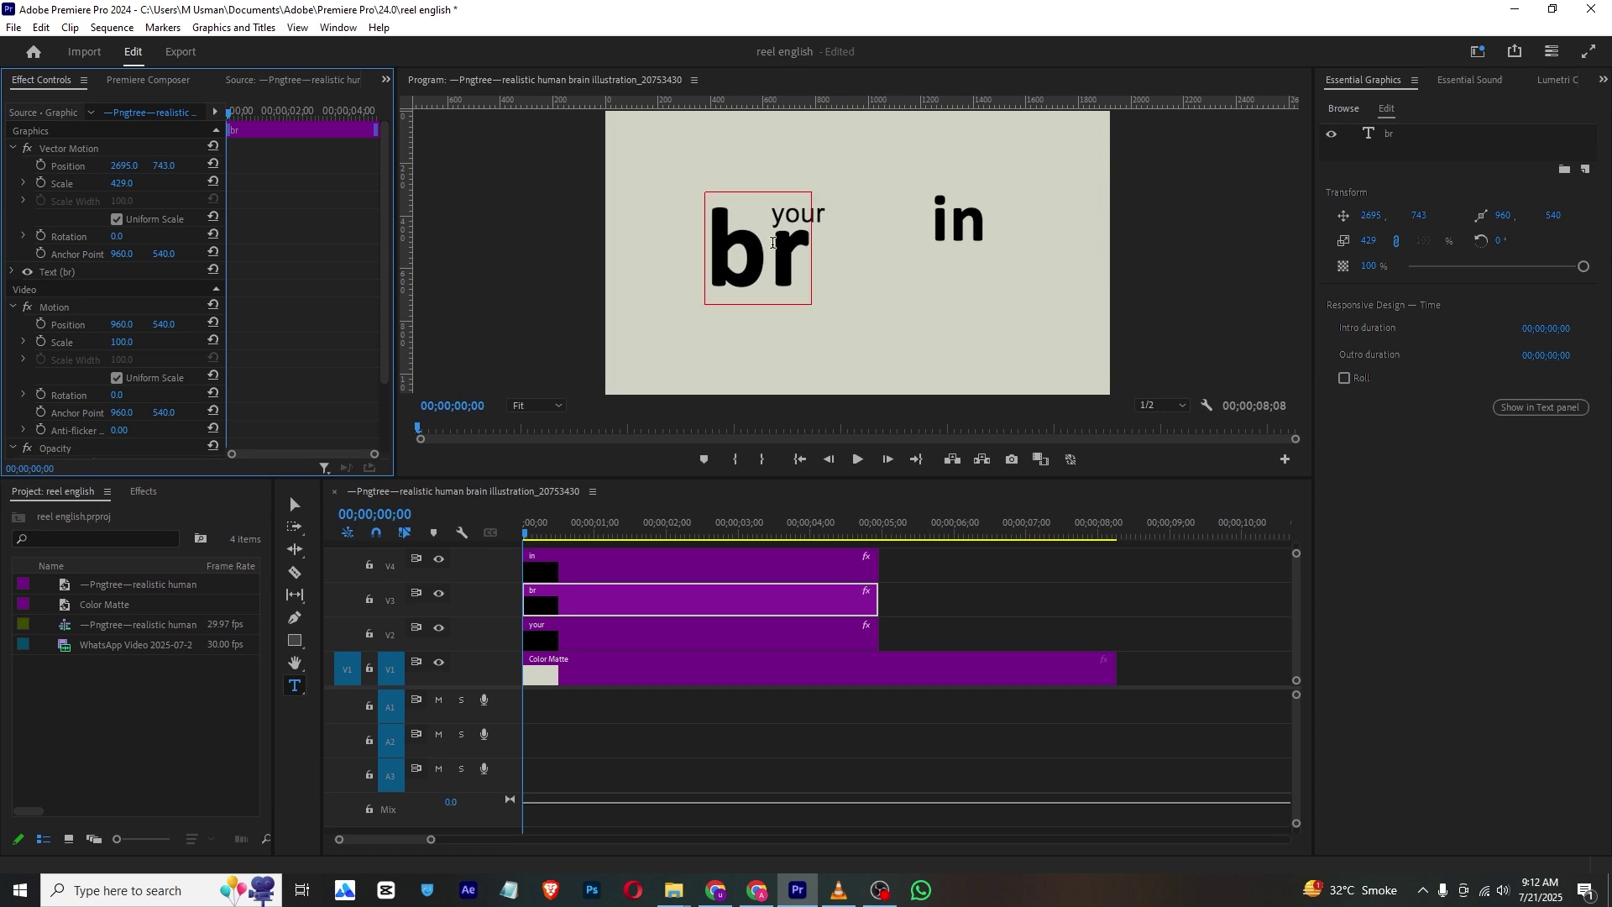
mouse_move(118, 184)
left_mouse_down()
mouse_move(135, 166)
mouse_move(149, 187)
left_mouse_up()
Step: Set the 'in' scale to 501 and move it right to 3863, 741
left_click(622, 573)
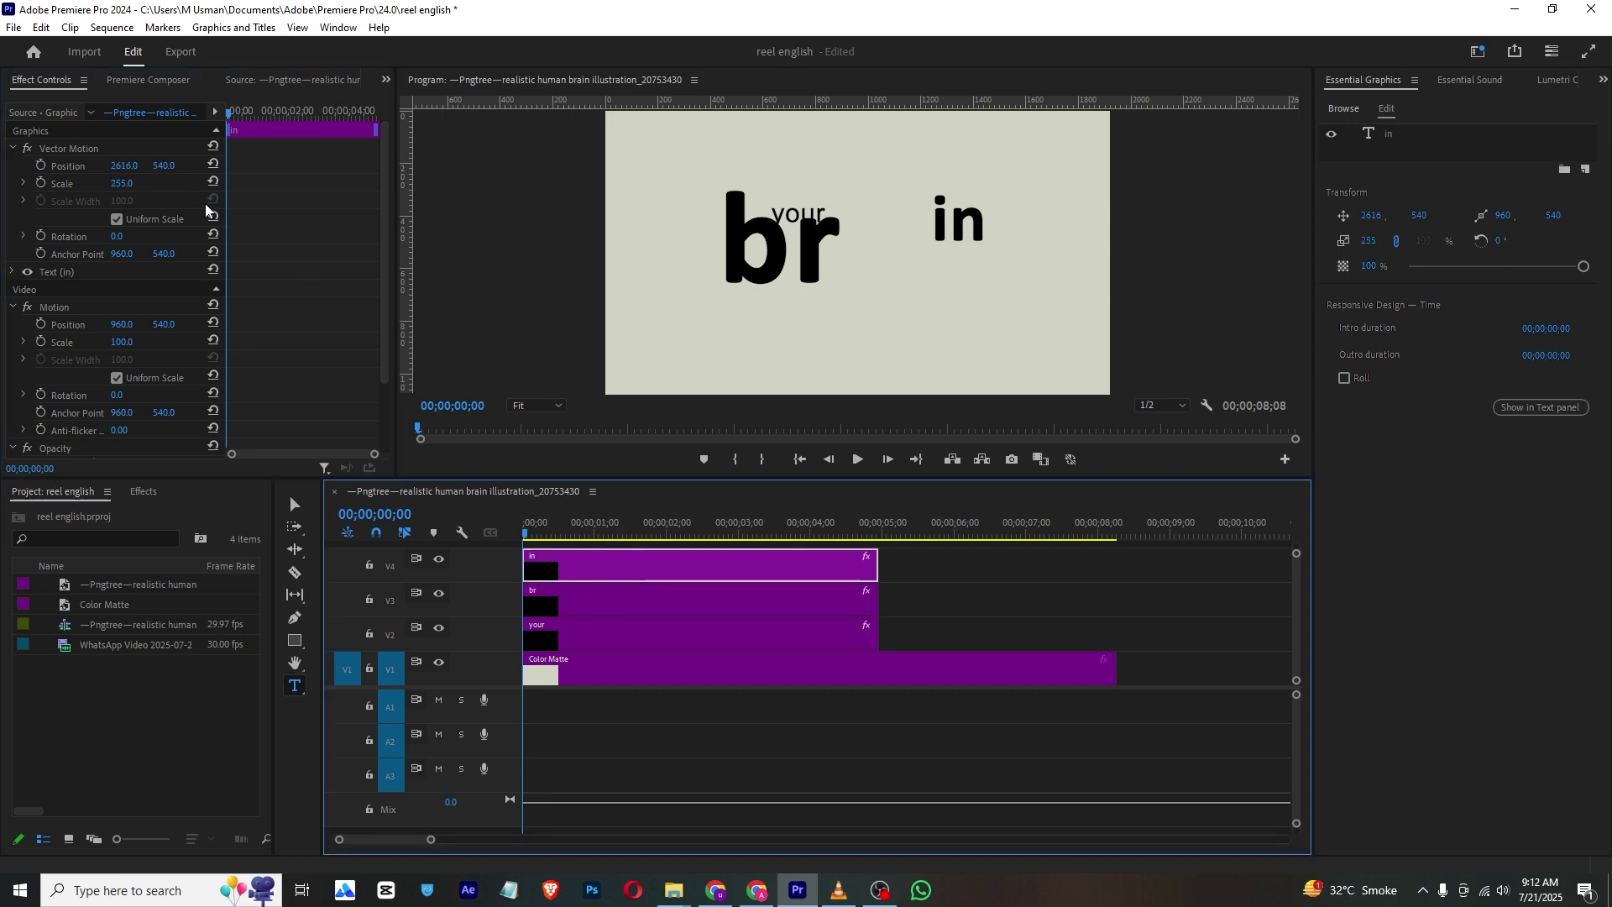
left_click(648, 605)
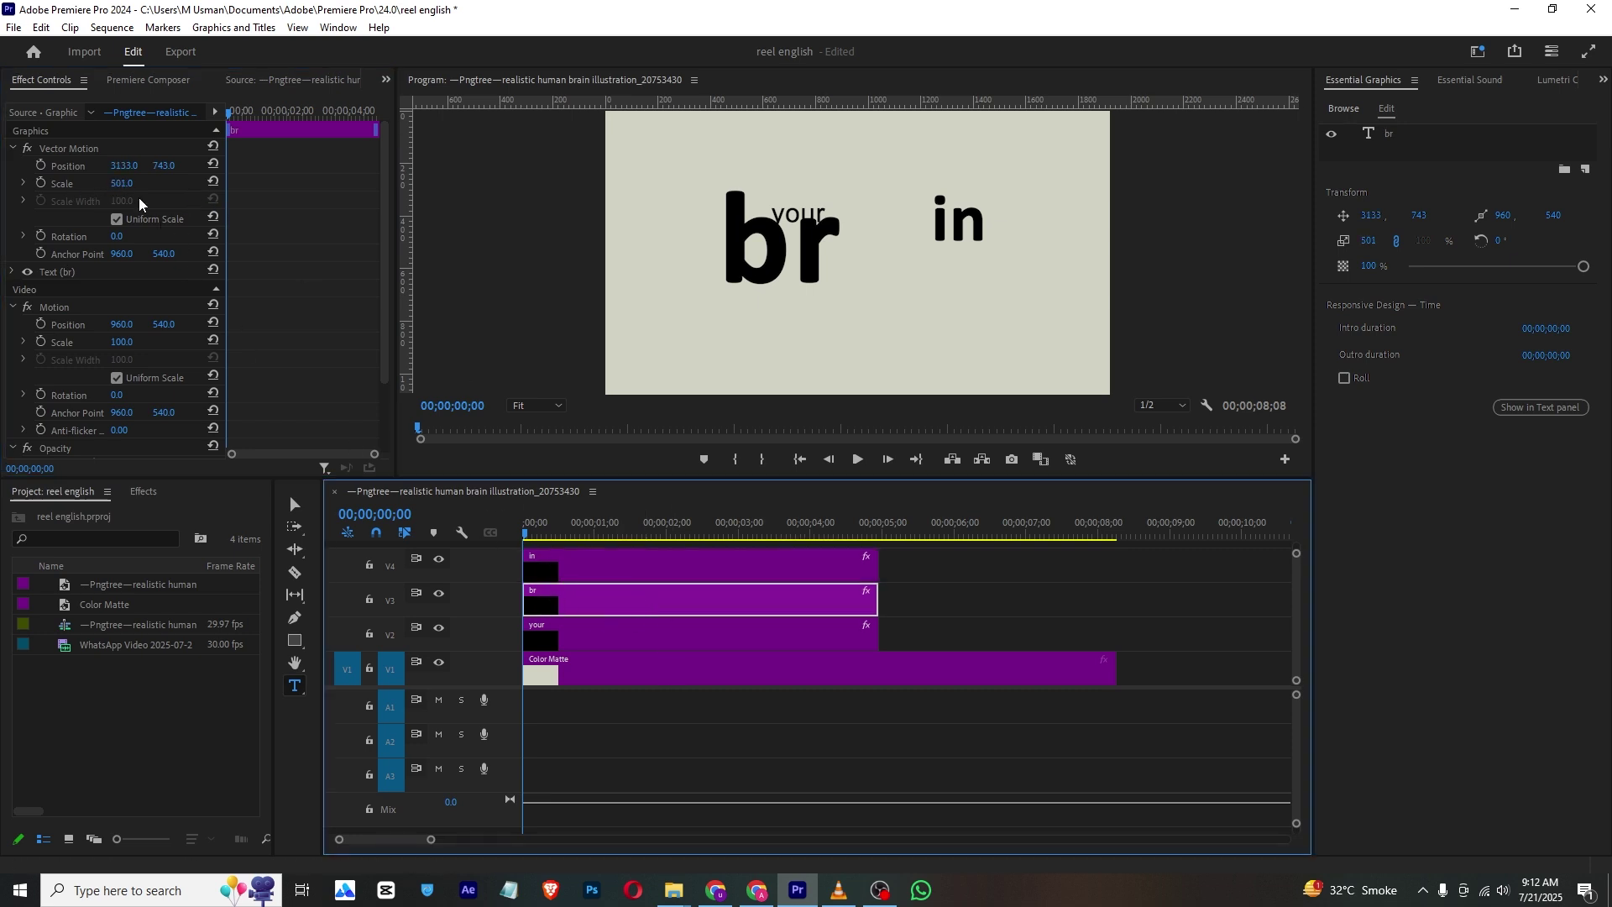
left_click(652, 575)
left_click(133, 180)
type("501")
key("Return")
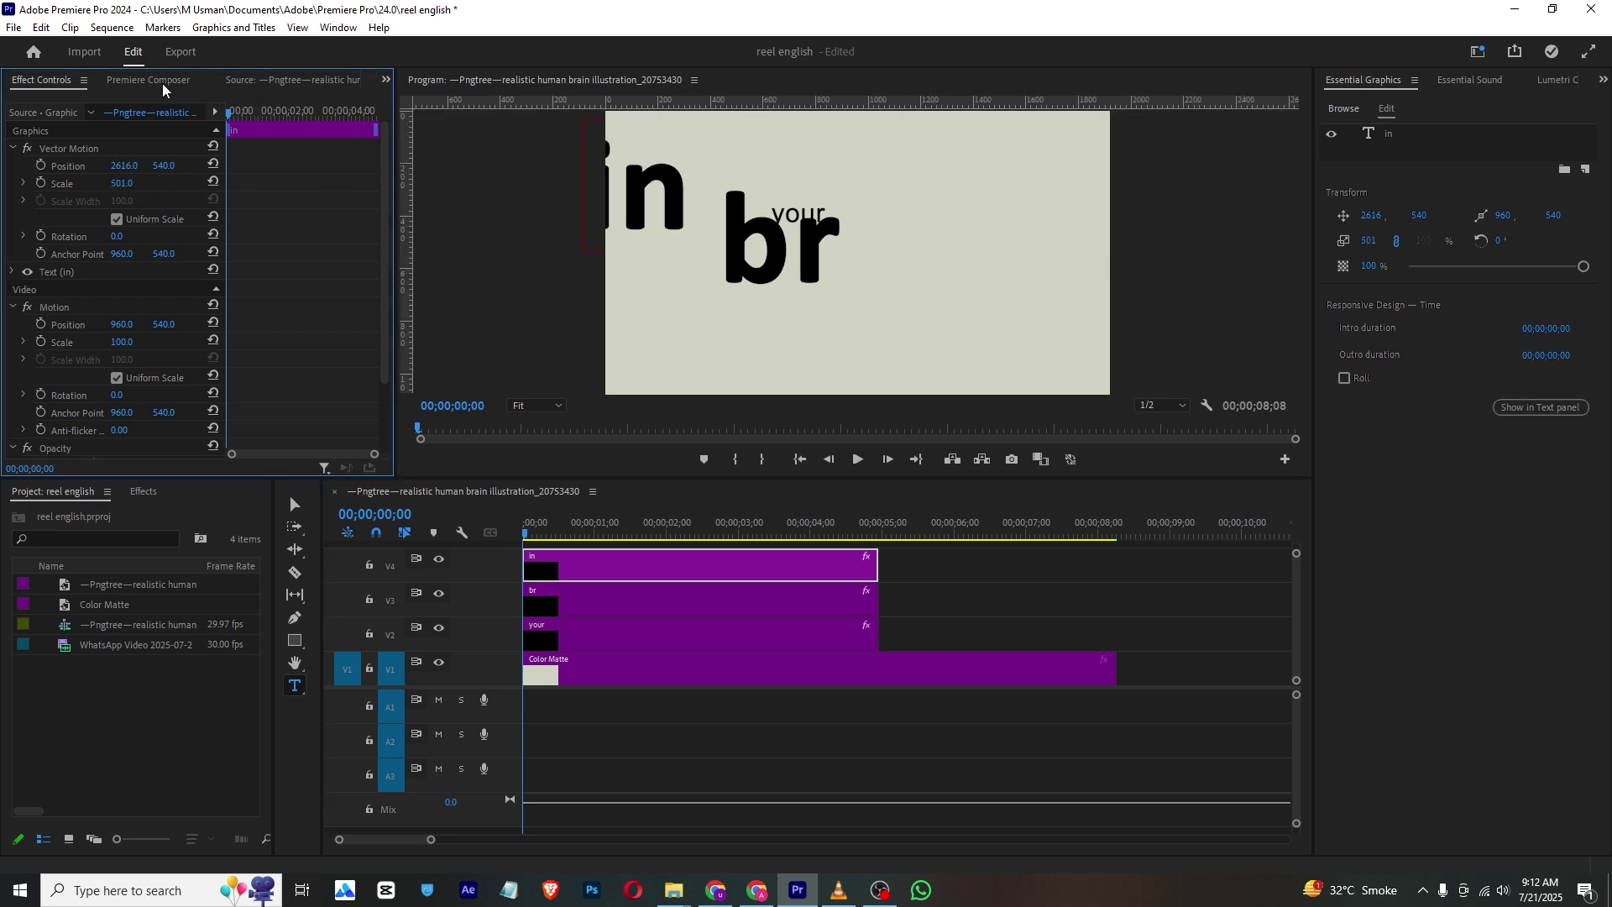
left_click_drag(117, 165, 165, 165)
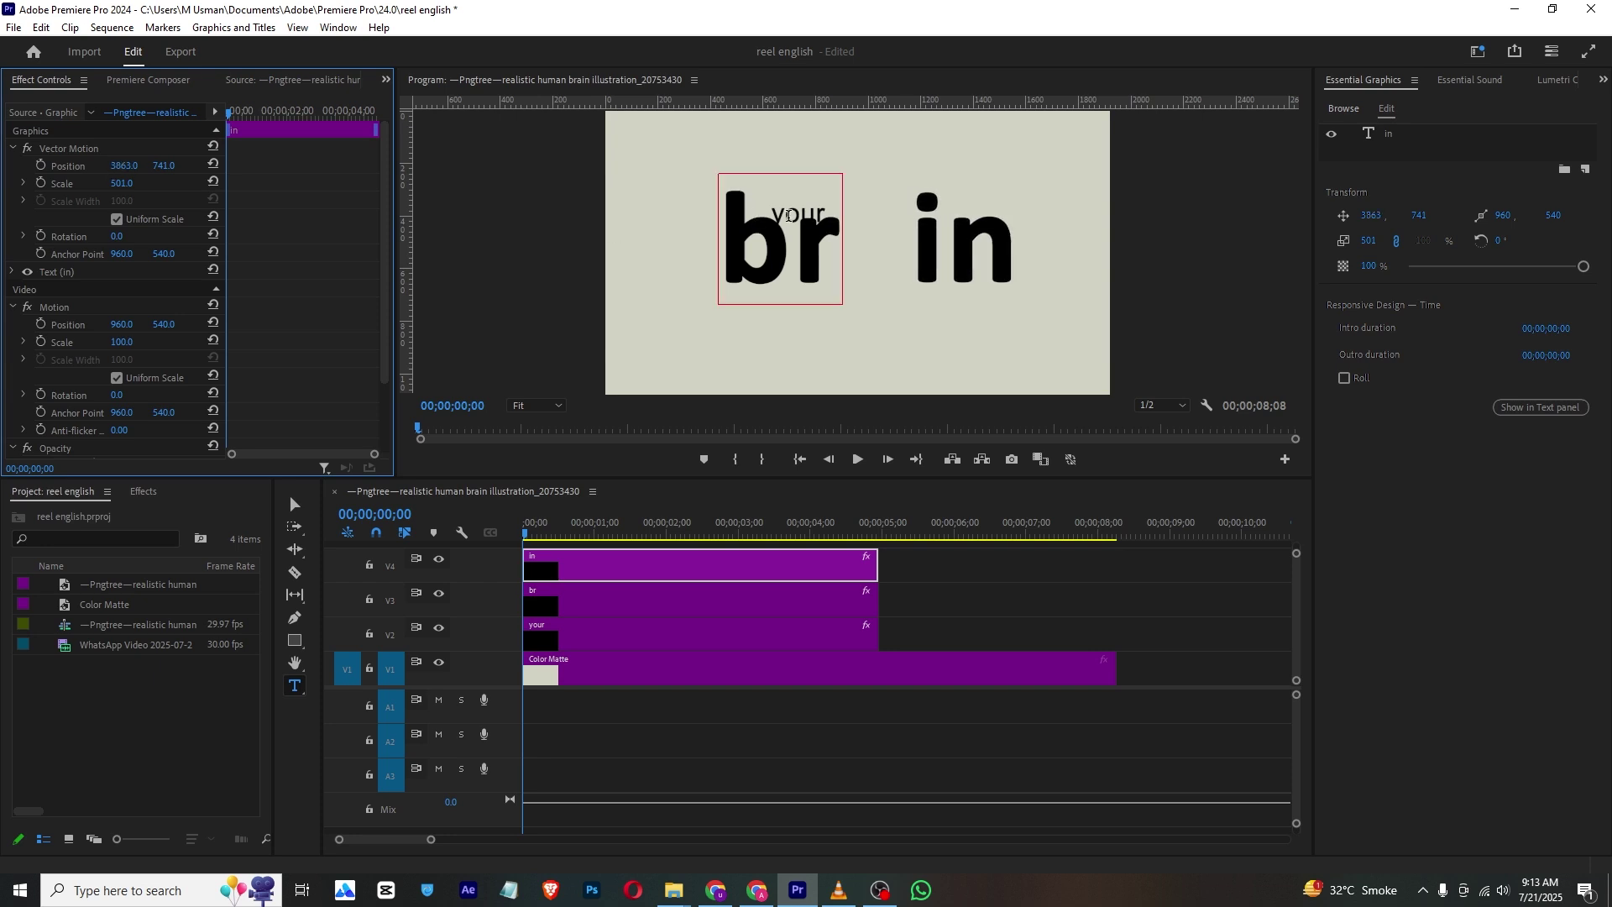
Step: Move 'your' to sit above 'br', then add the brain PNG on new track V5 and start shrinking it
left_click(623, 623)
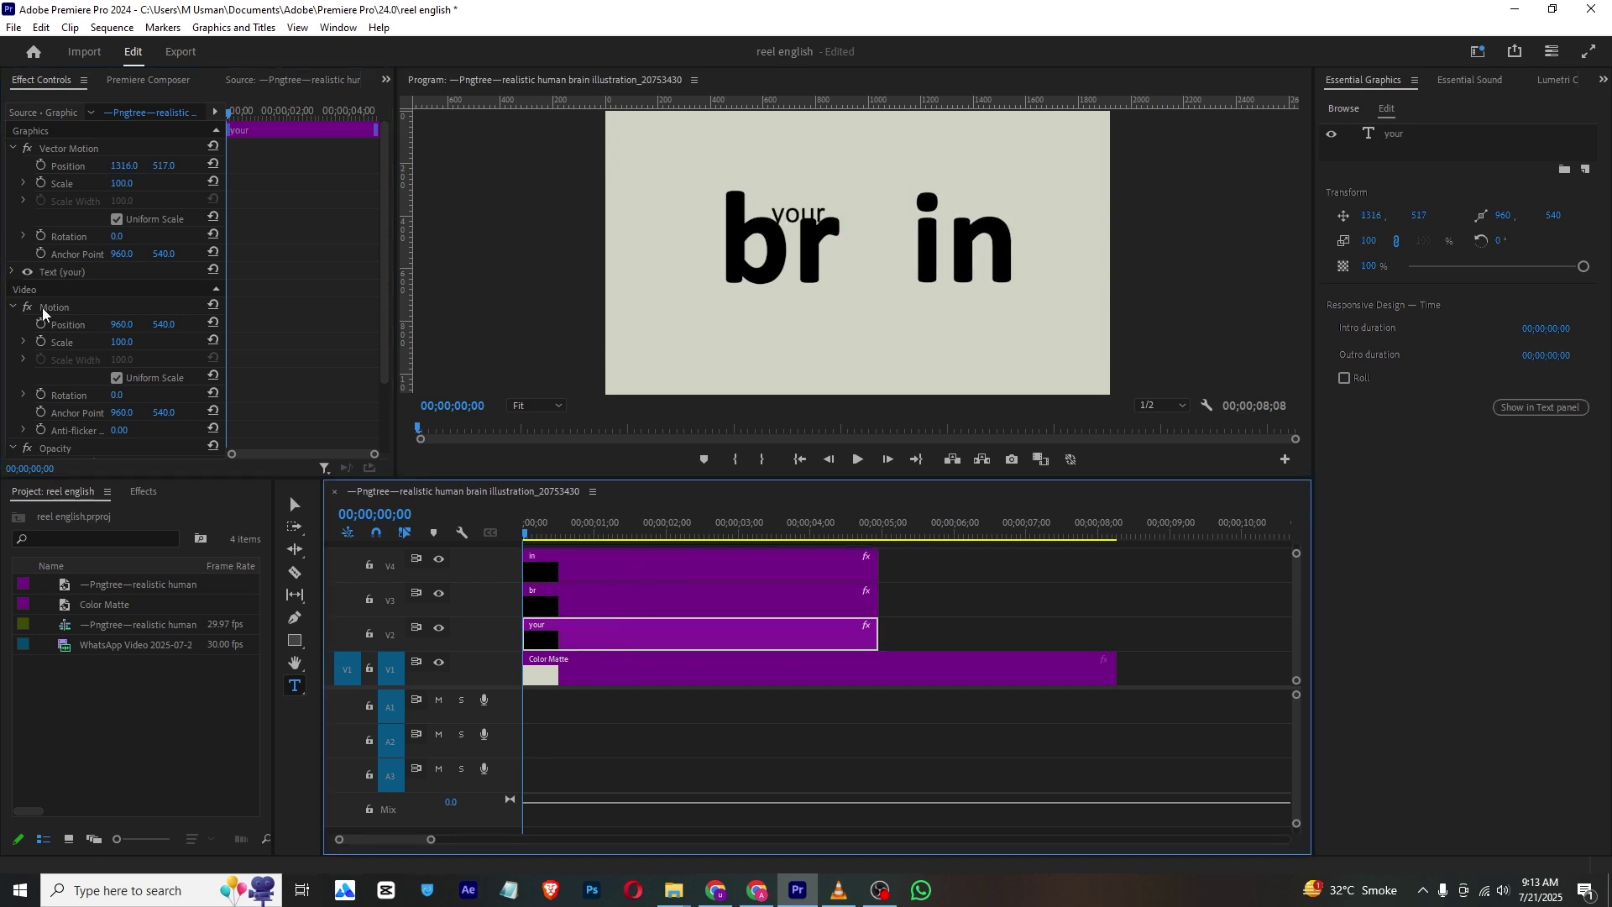
mouse_move(164, 165)
left_mouse_down()
mouse_move(111, 168)
mouse_move(155, 165)
left_mouse_up()
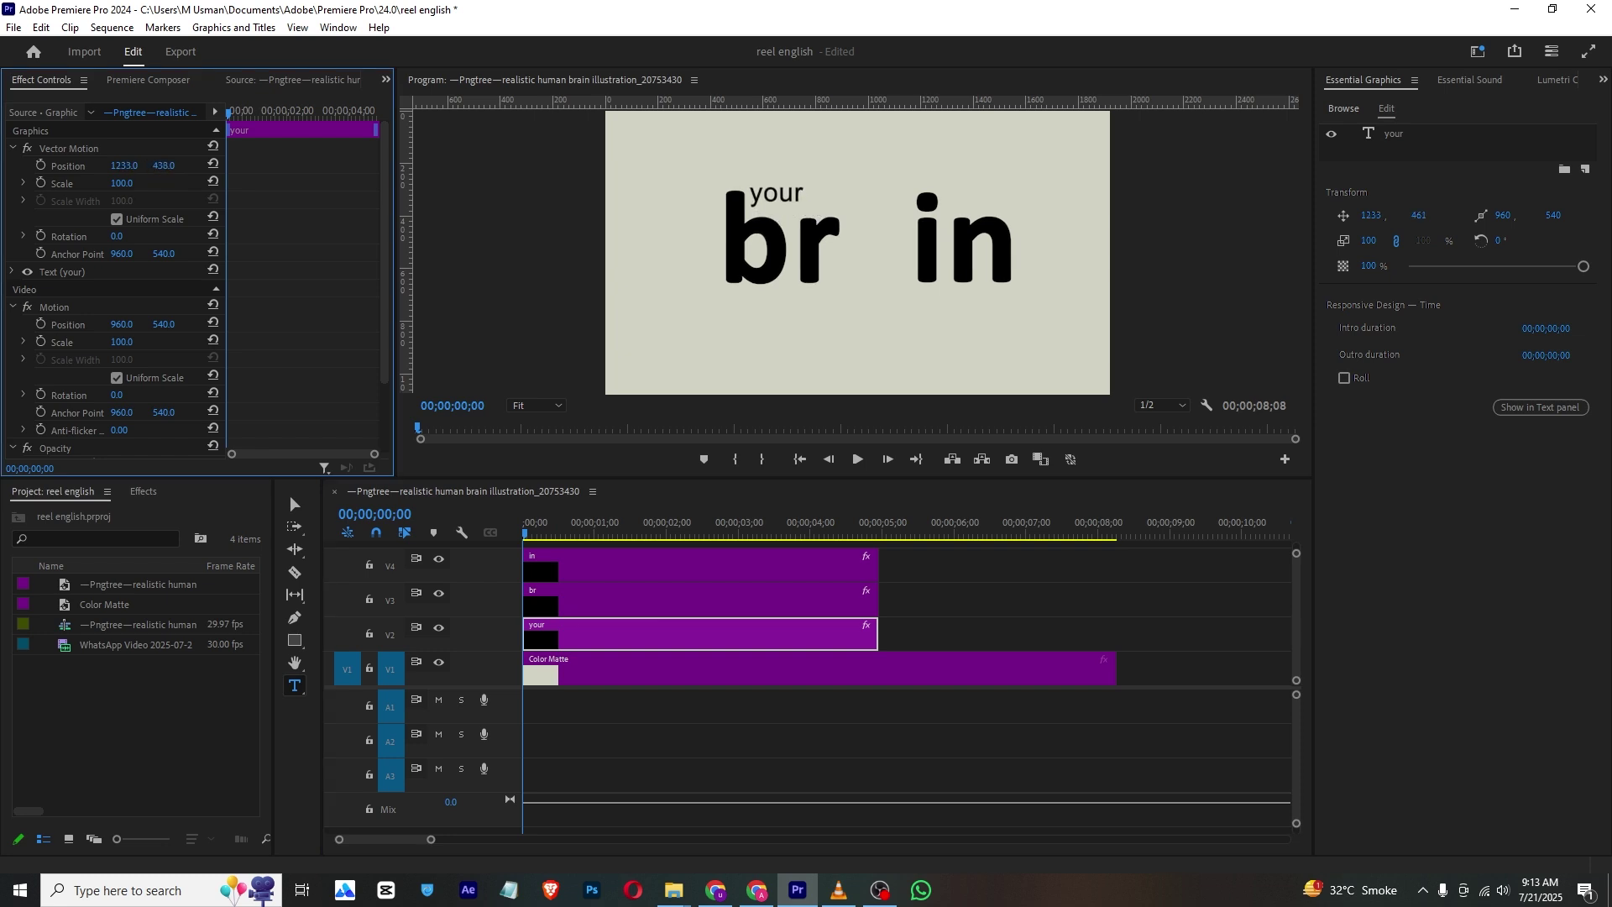
left_click(60, 703)
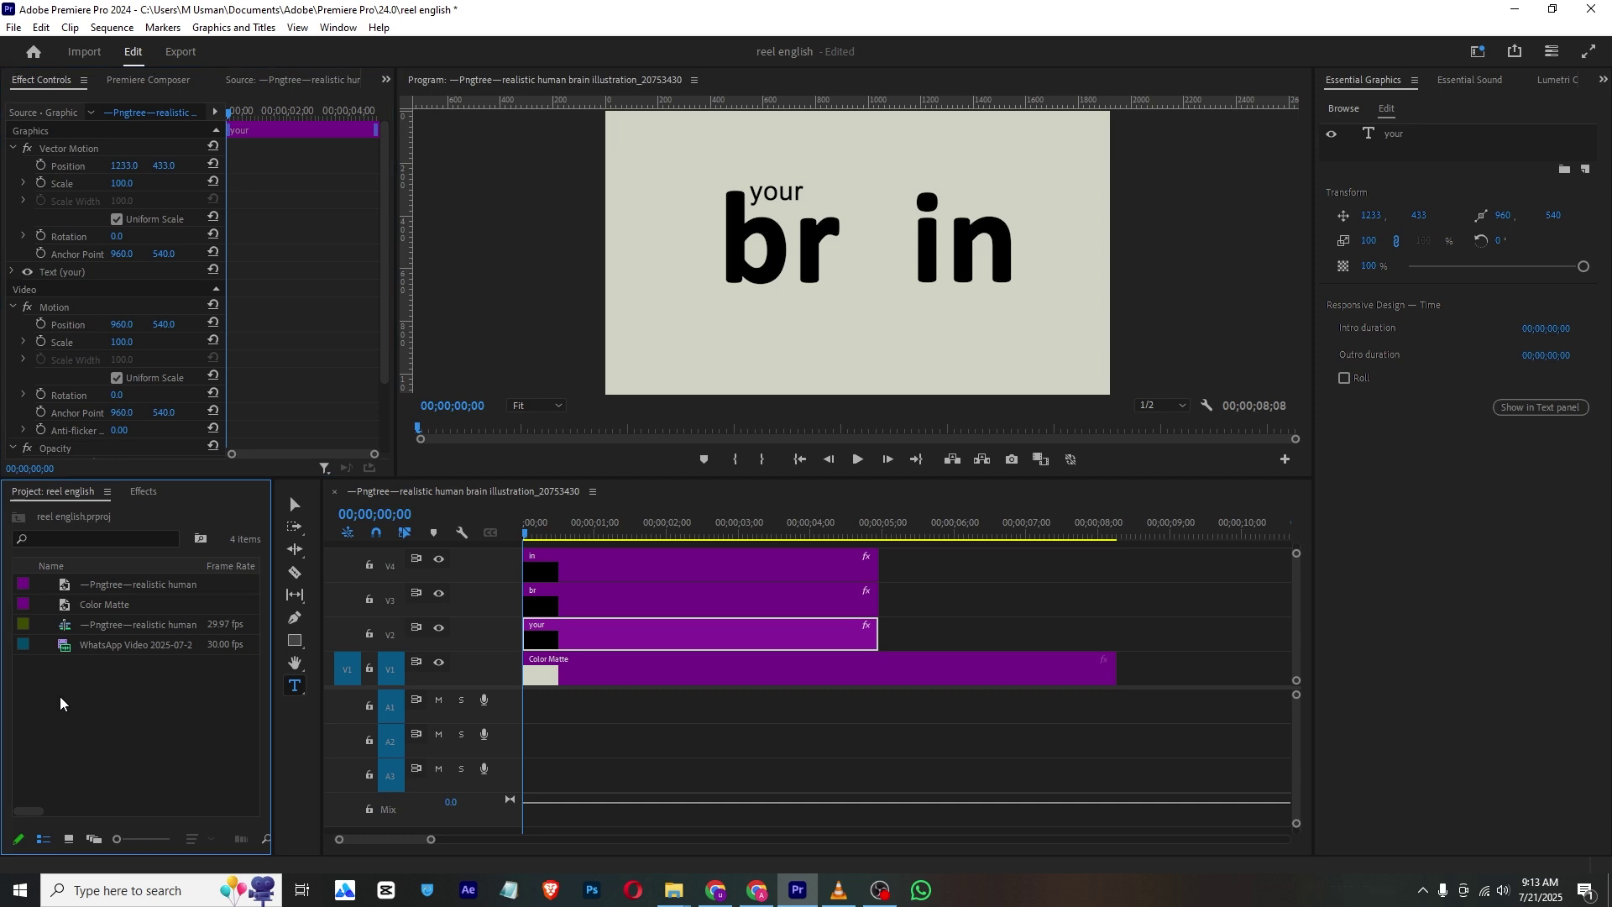
left_click_drag(289, 480, 290, 340)
left_click_drag(138, 443, 546, 471)
left_click_drag(664, 339, 730, 479)
left_click(655, 462)
mouse_move(122, 183)
left_mouse_down()
mouse_move(58, 183)
mouse_move(145, 166)
left_mouse_up()
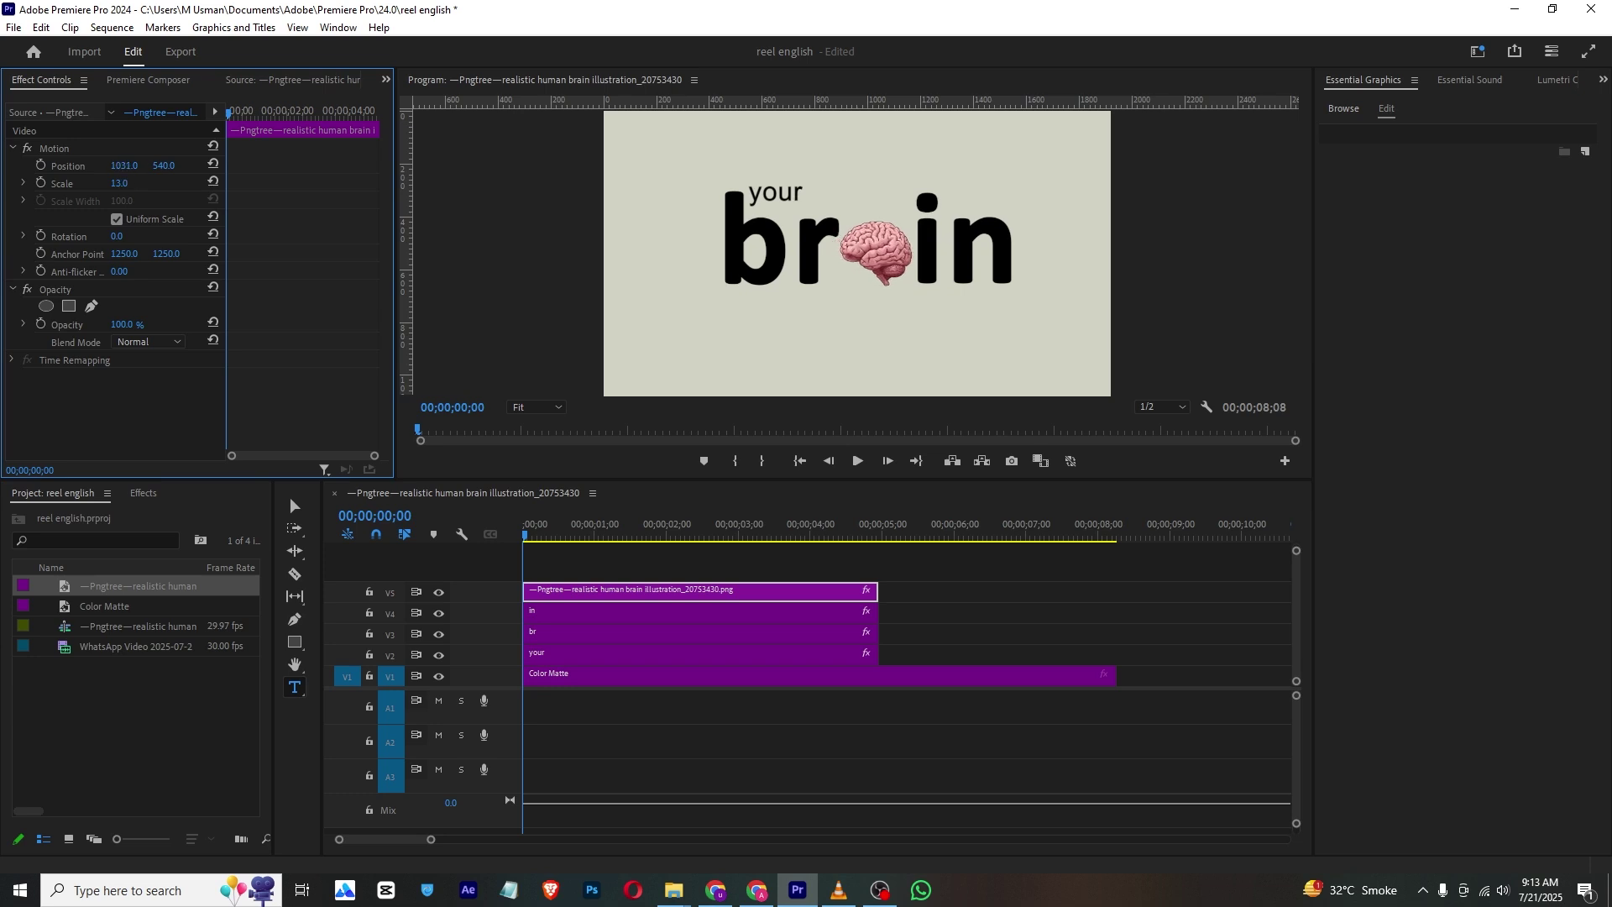
Step: Scale the brain to 15 and apply the Tint effect to make it grey
left_click(126, 182)
key("Return")
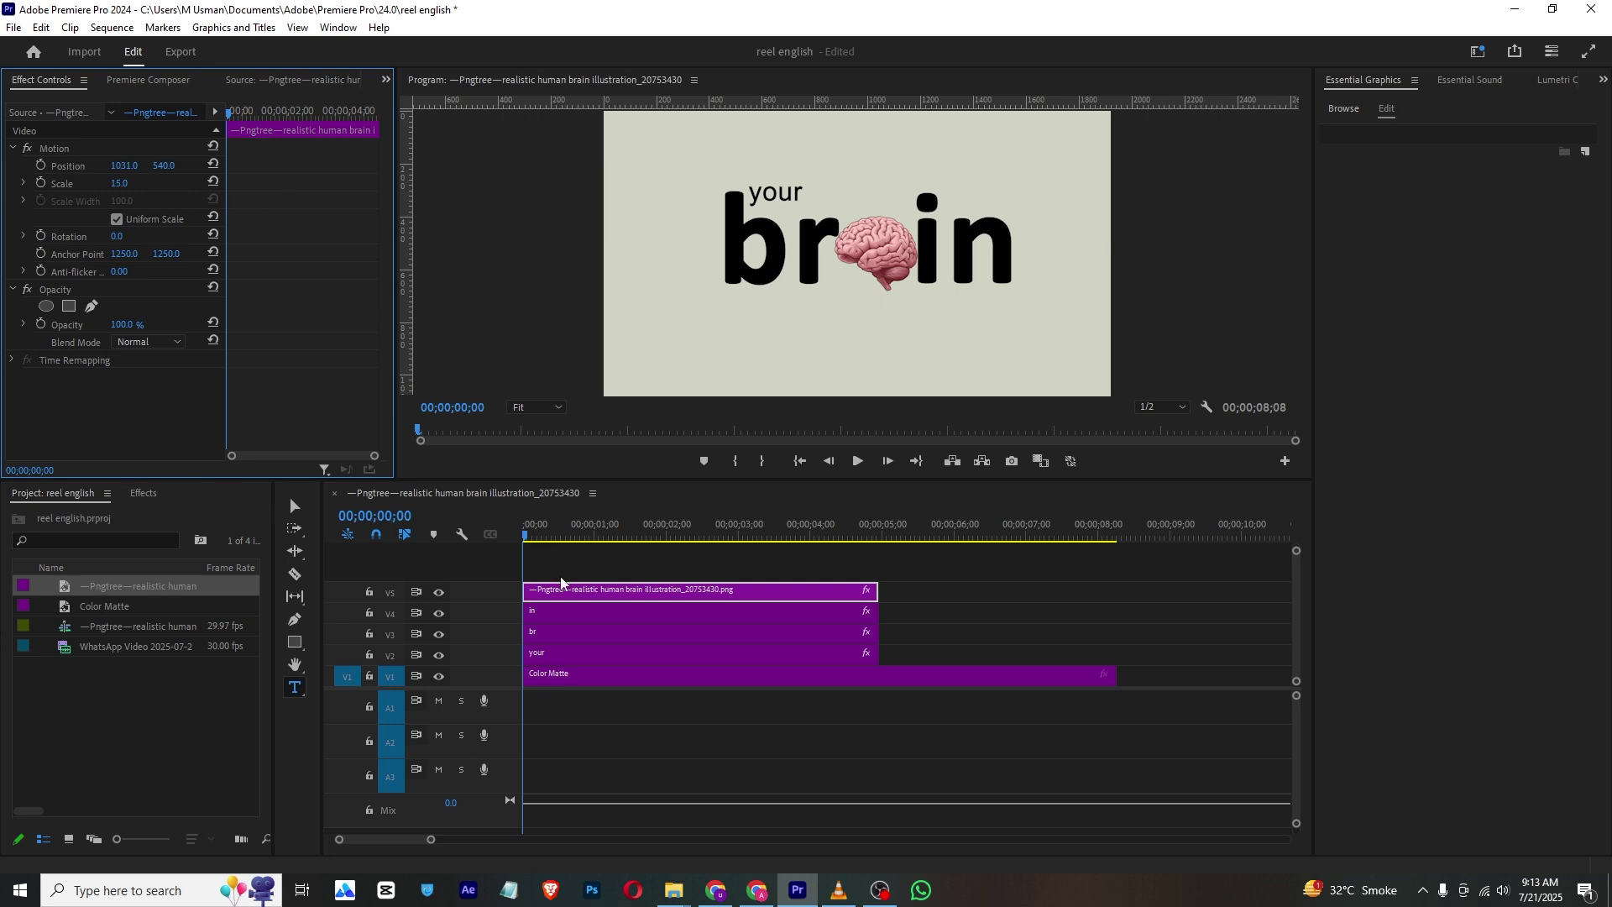
left_click(143, 492)
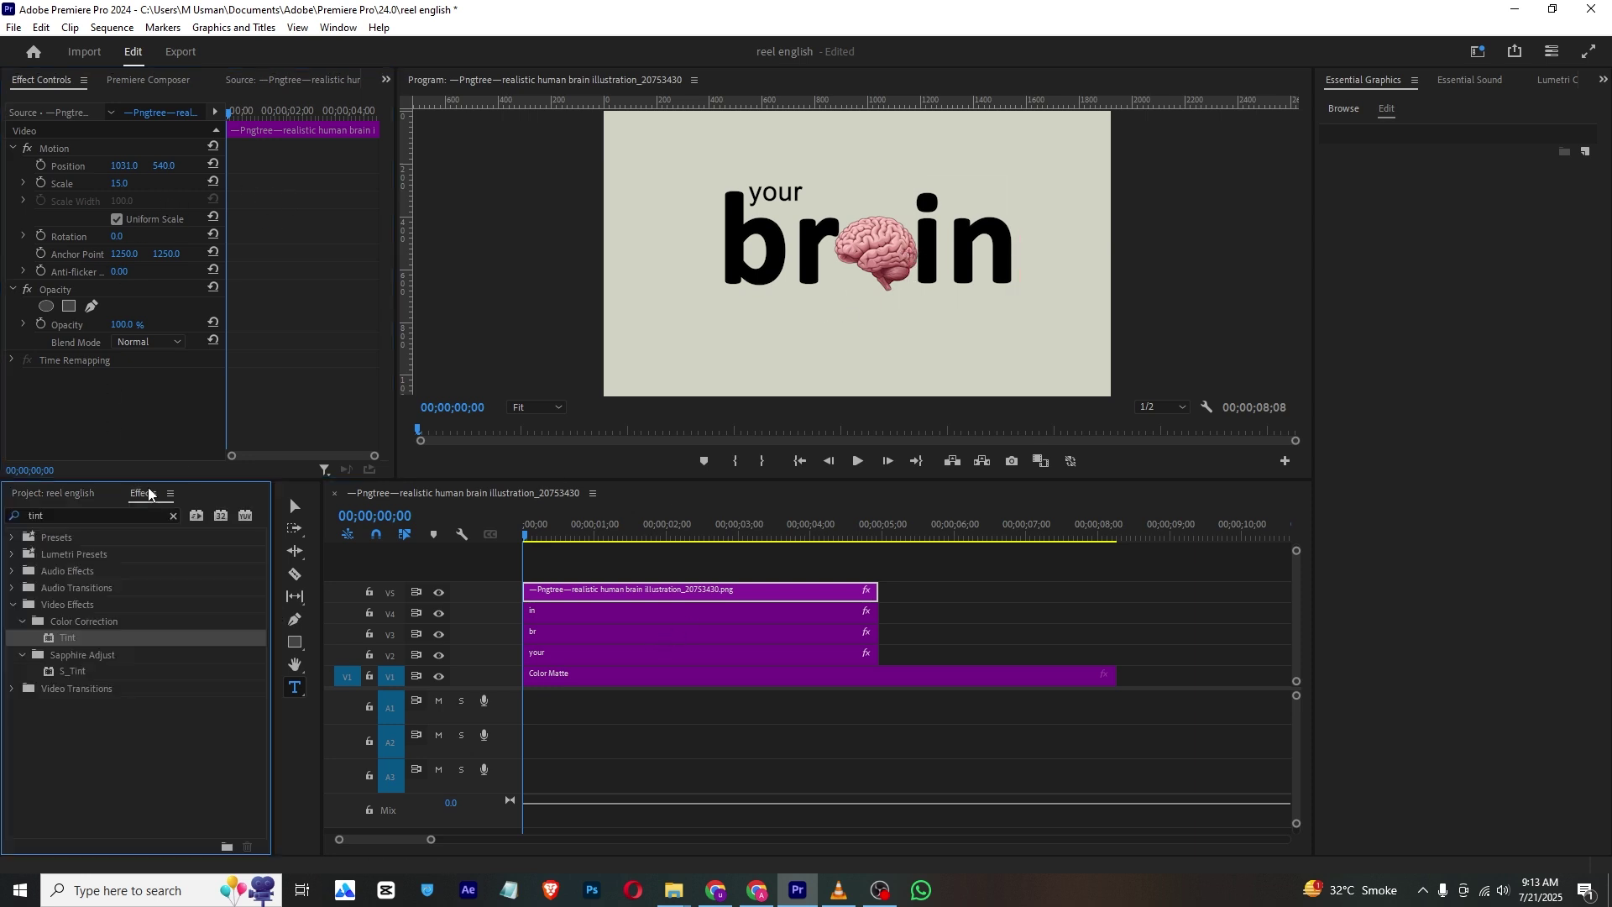
left_click_drag(75, 632, 647, 593)
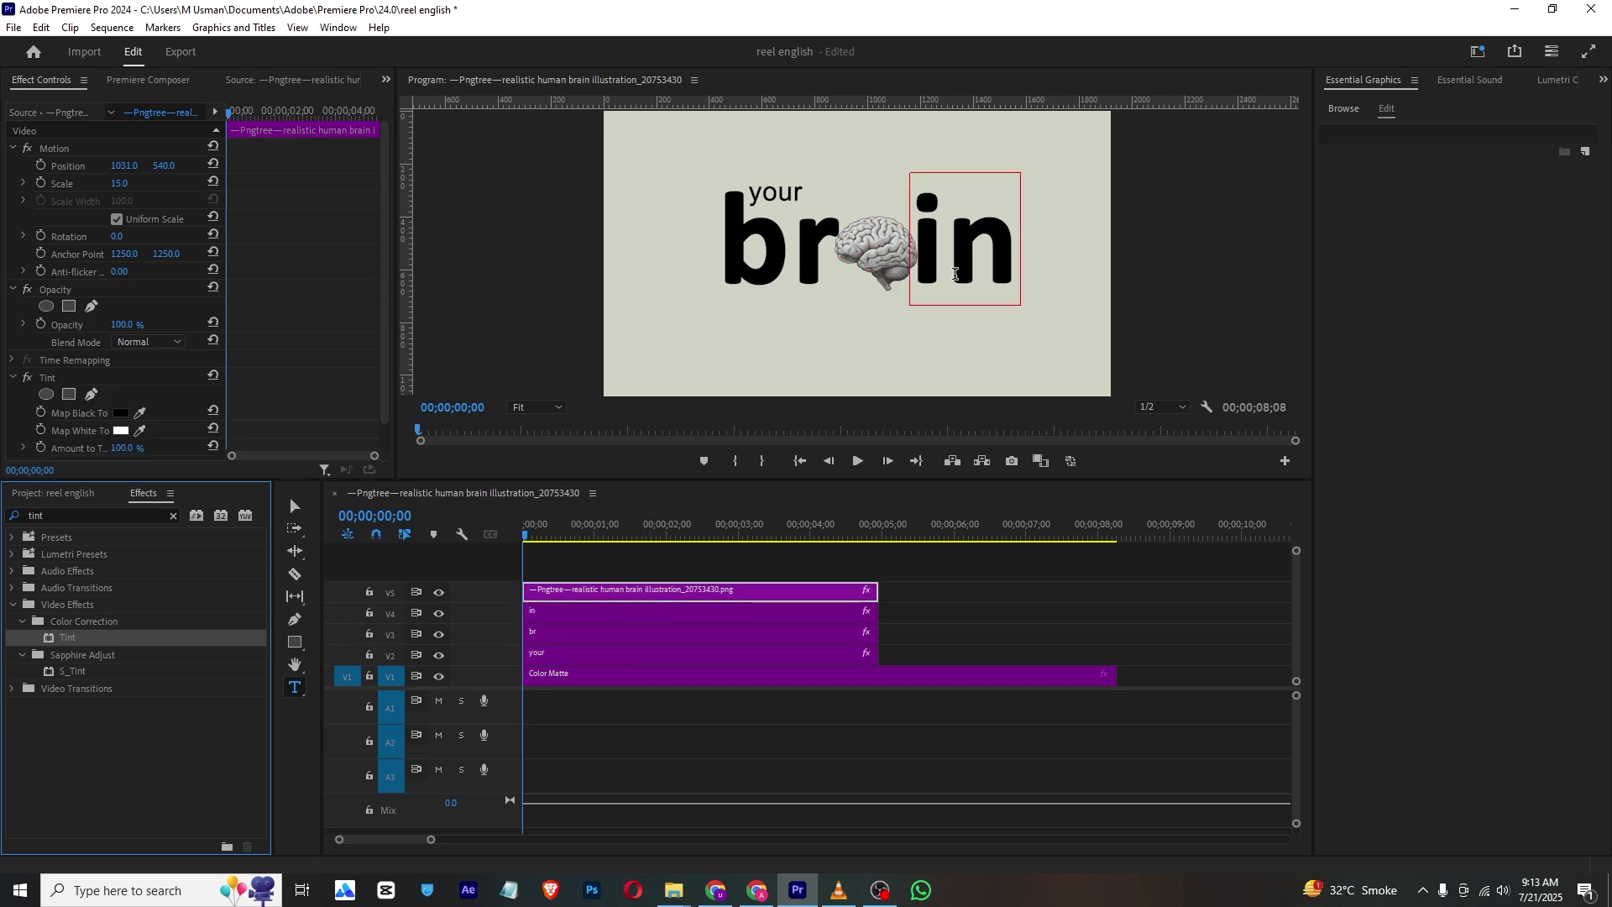
left_click(546, 564)
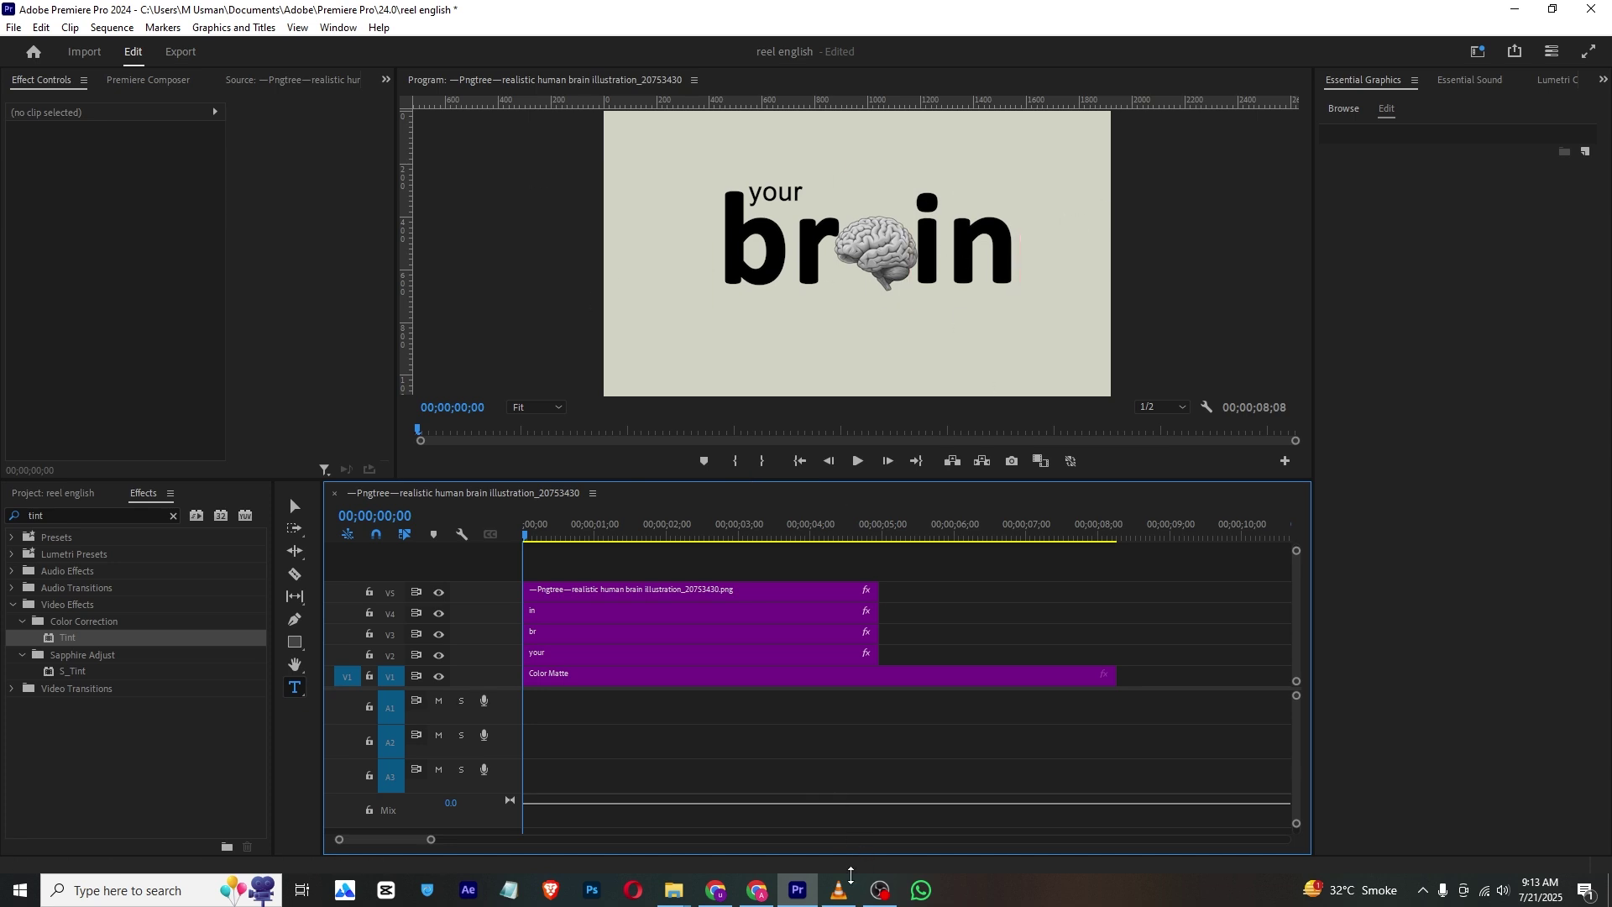
left_click(838, 890)
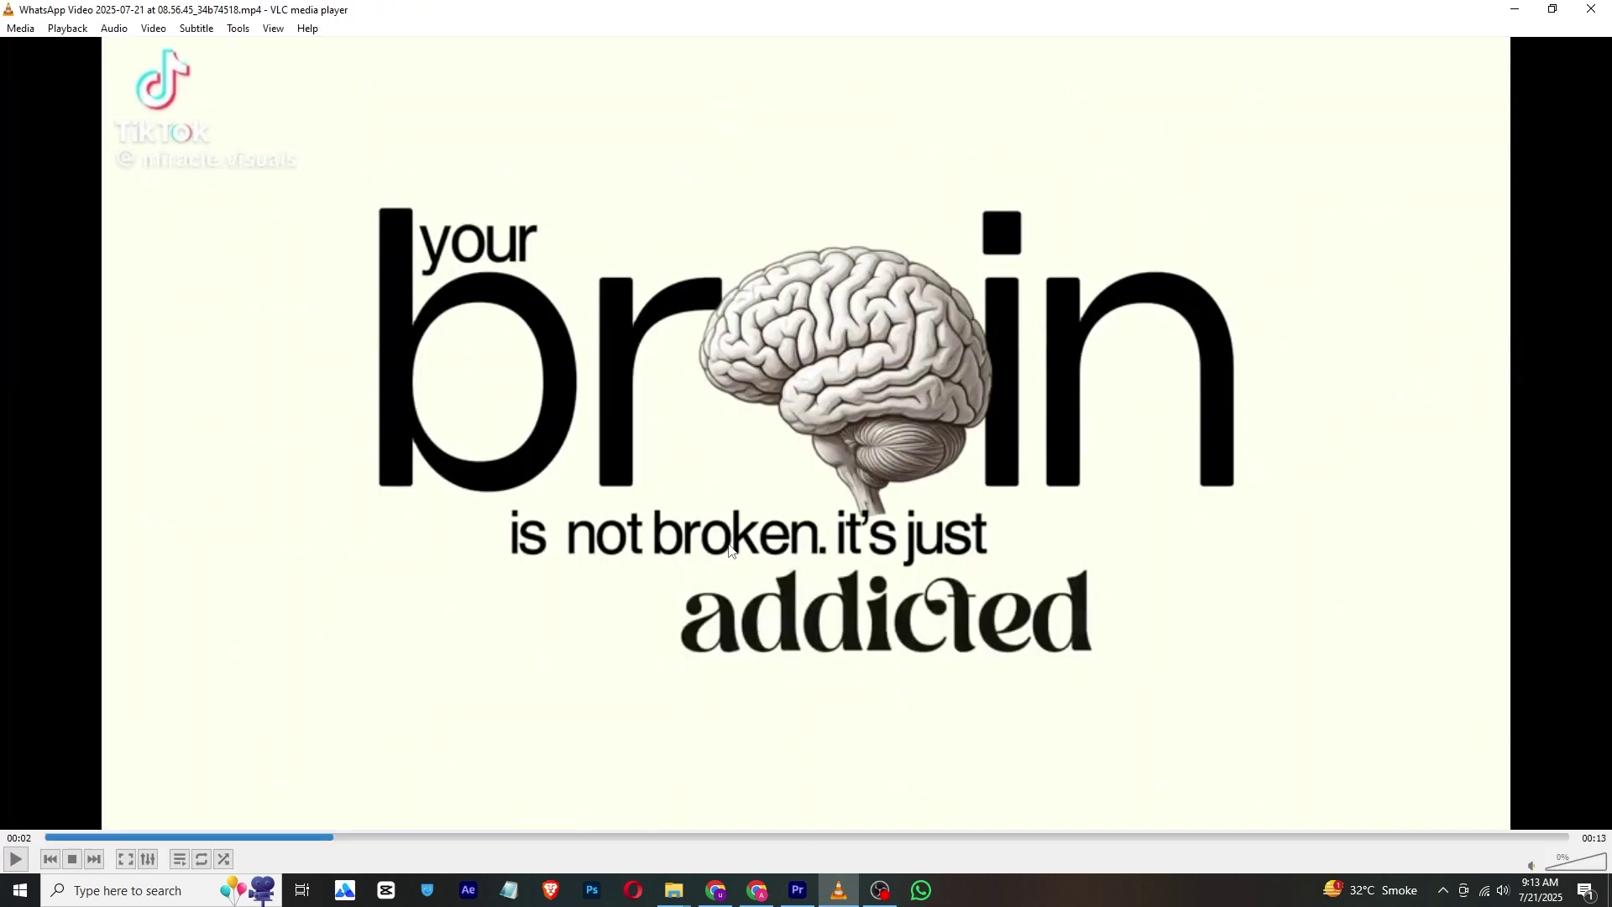
Step: Bring Premiere Pro back to front after viewing the 'your brain is not broken' reference frame
left_click(798, 890)
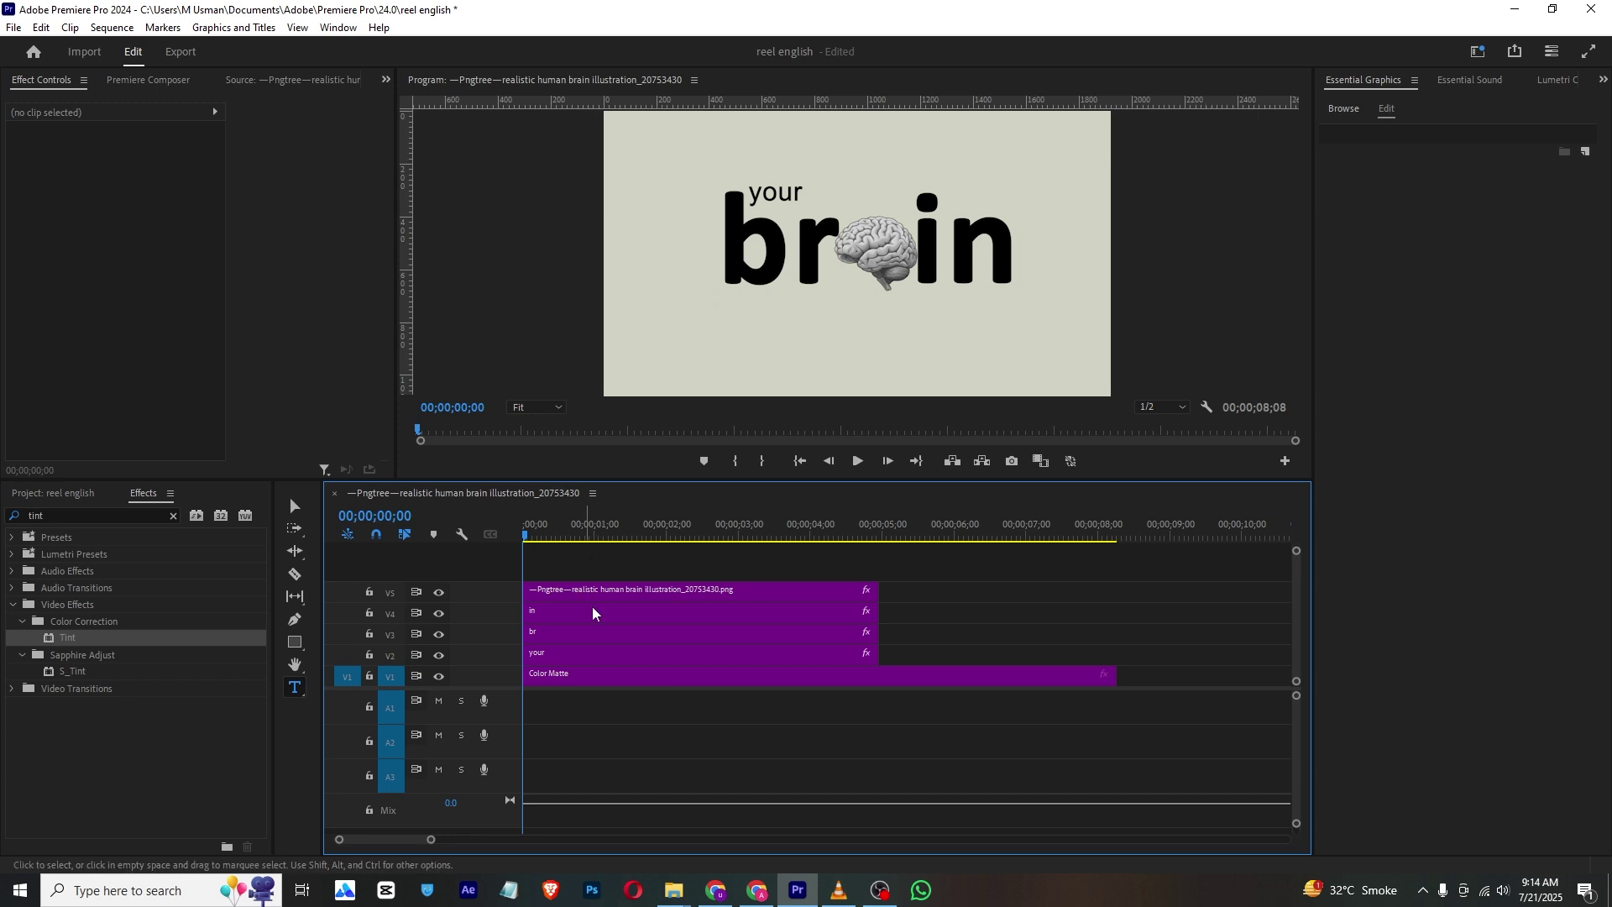
Step: Add 0% Opacity keyframes at 00;00;00;00 on the your and br title clips
left_click(555, 661)
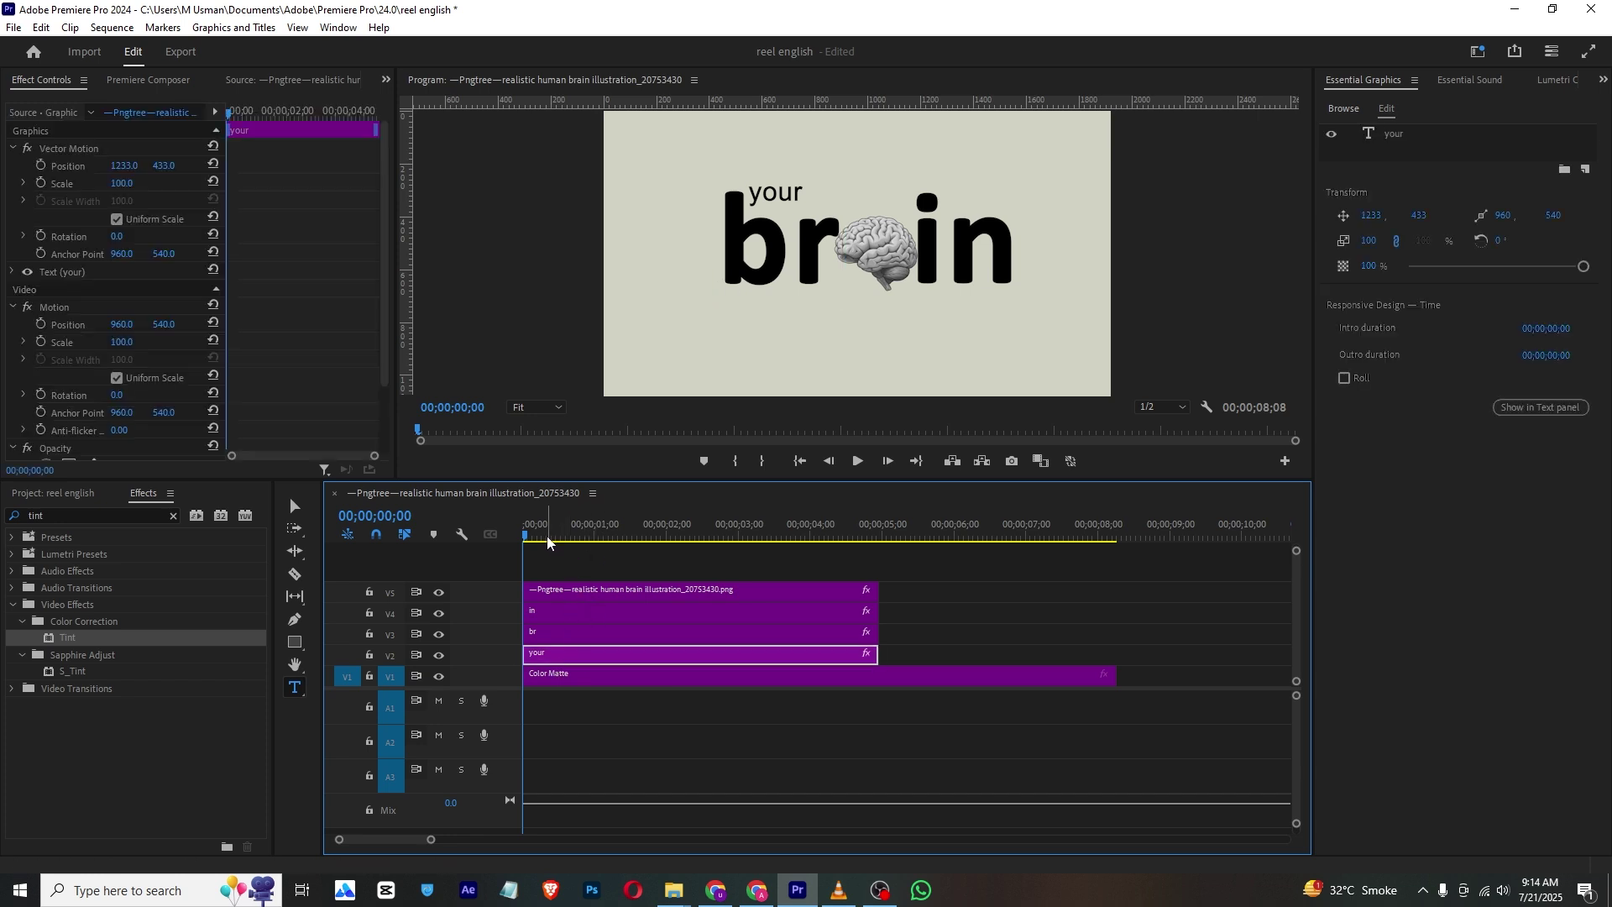
scroll(34, 370, "down", 2)
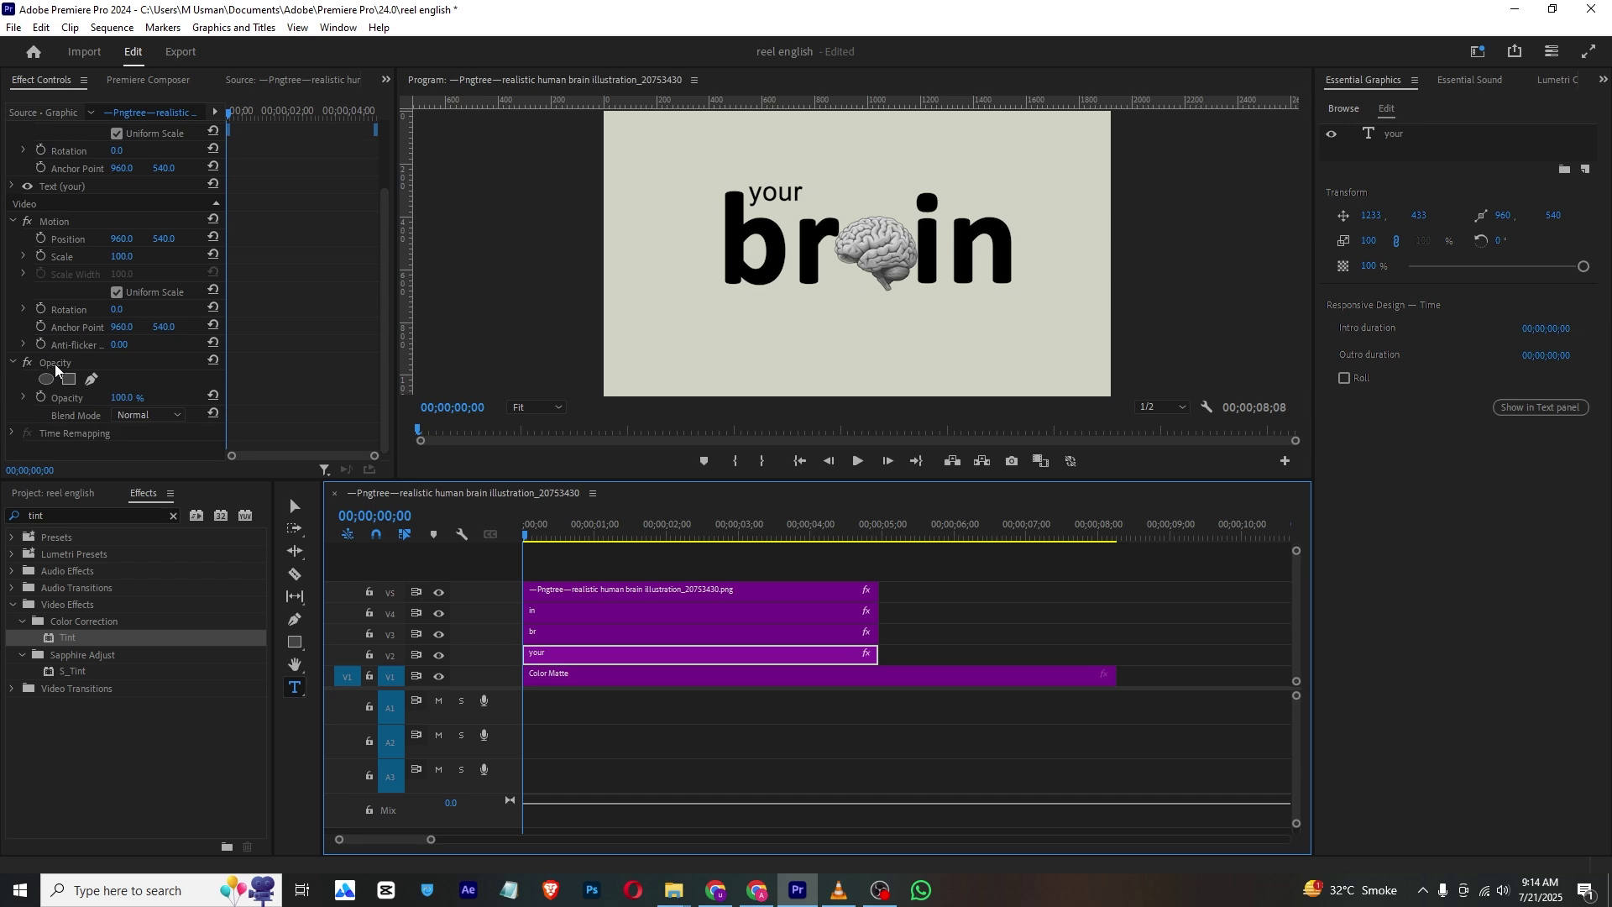
left_click(39, 398)
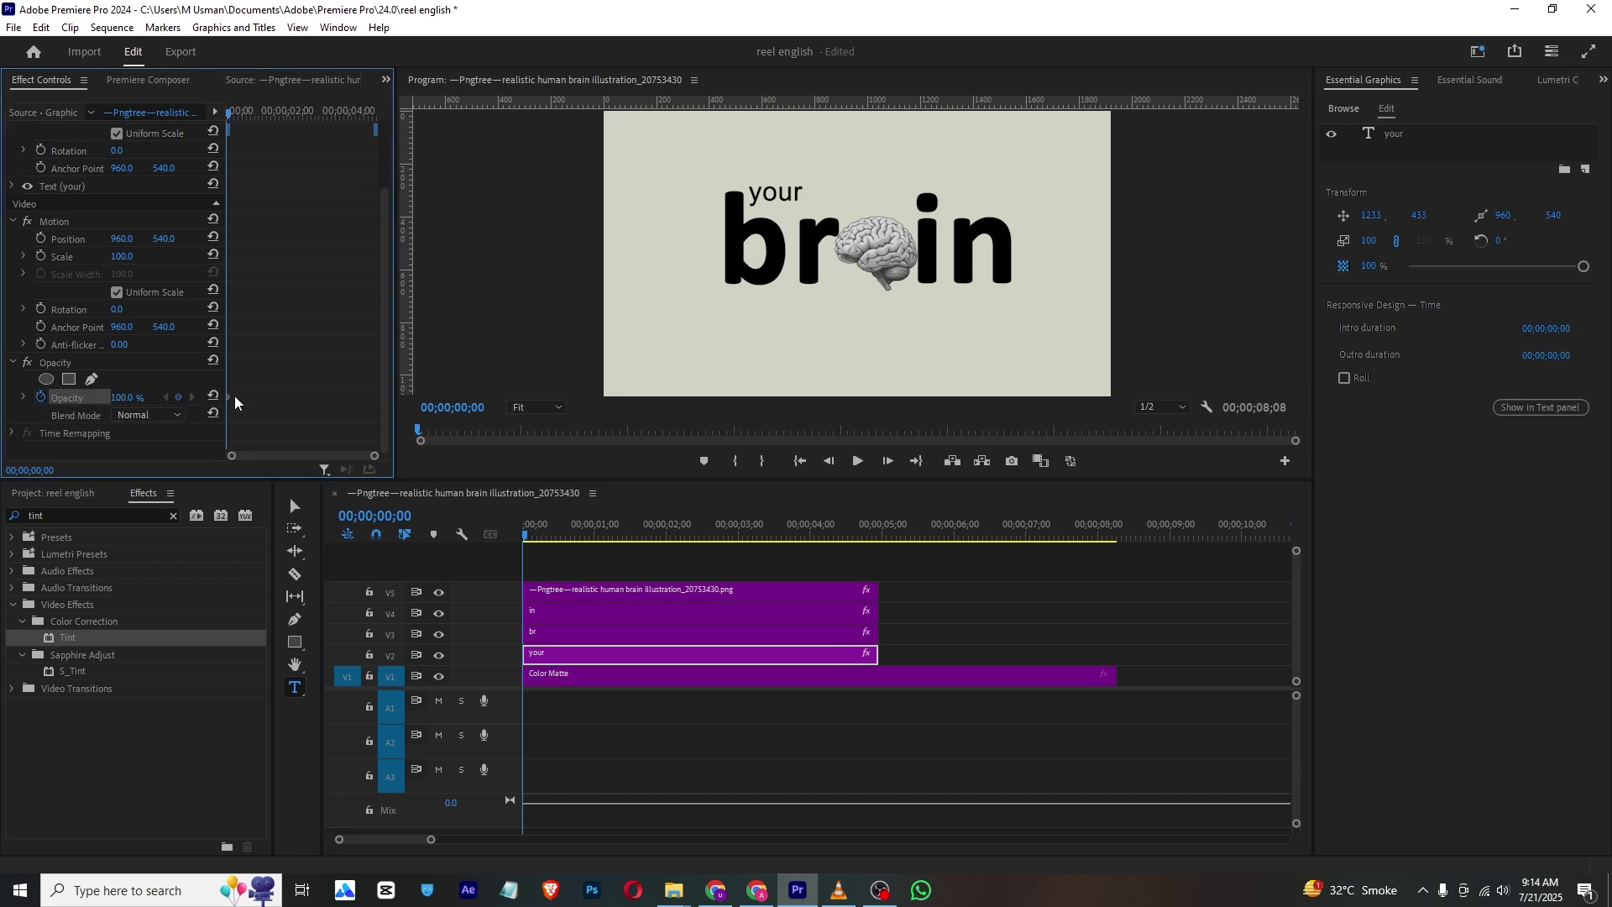
left_click(139, 398)
left_click(563, 635)
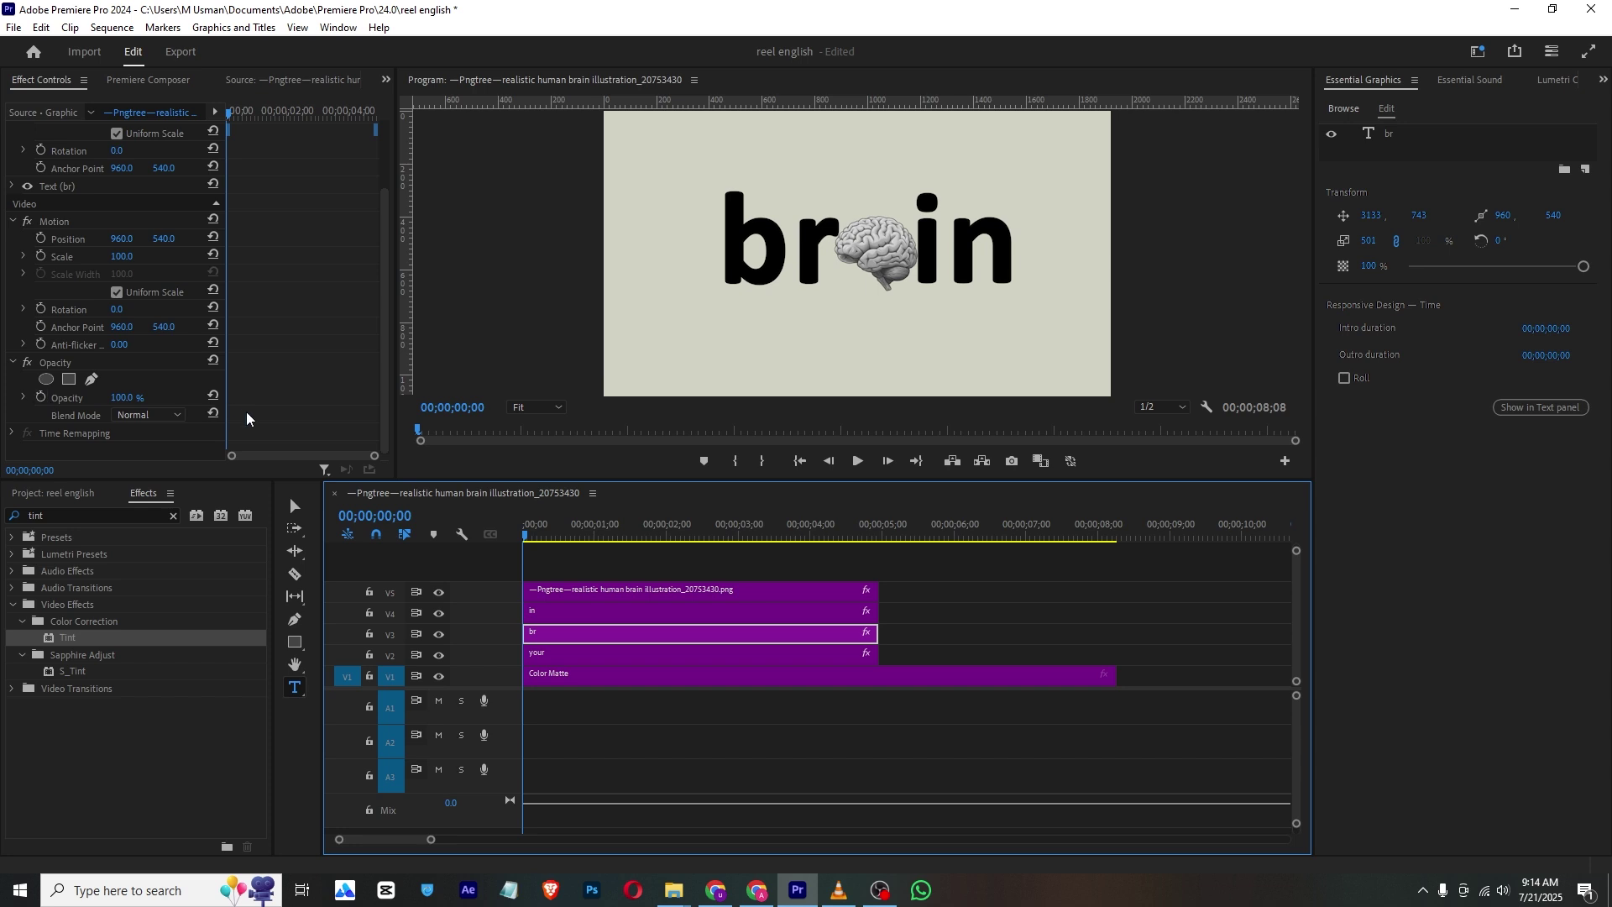
left_click(39, 397)
left_click(131, 397)
type("0")
key("Return")
Step: Add 0% Opacity keyframes at the start on the in title and the brain image
left_click(556, 612)
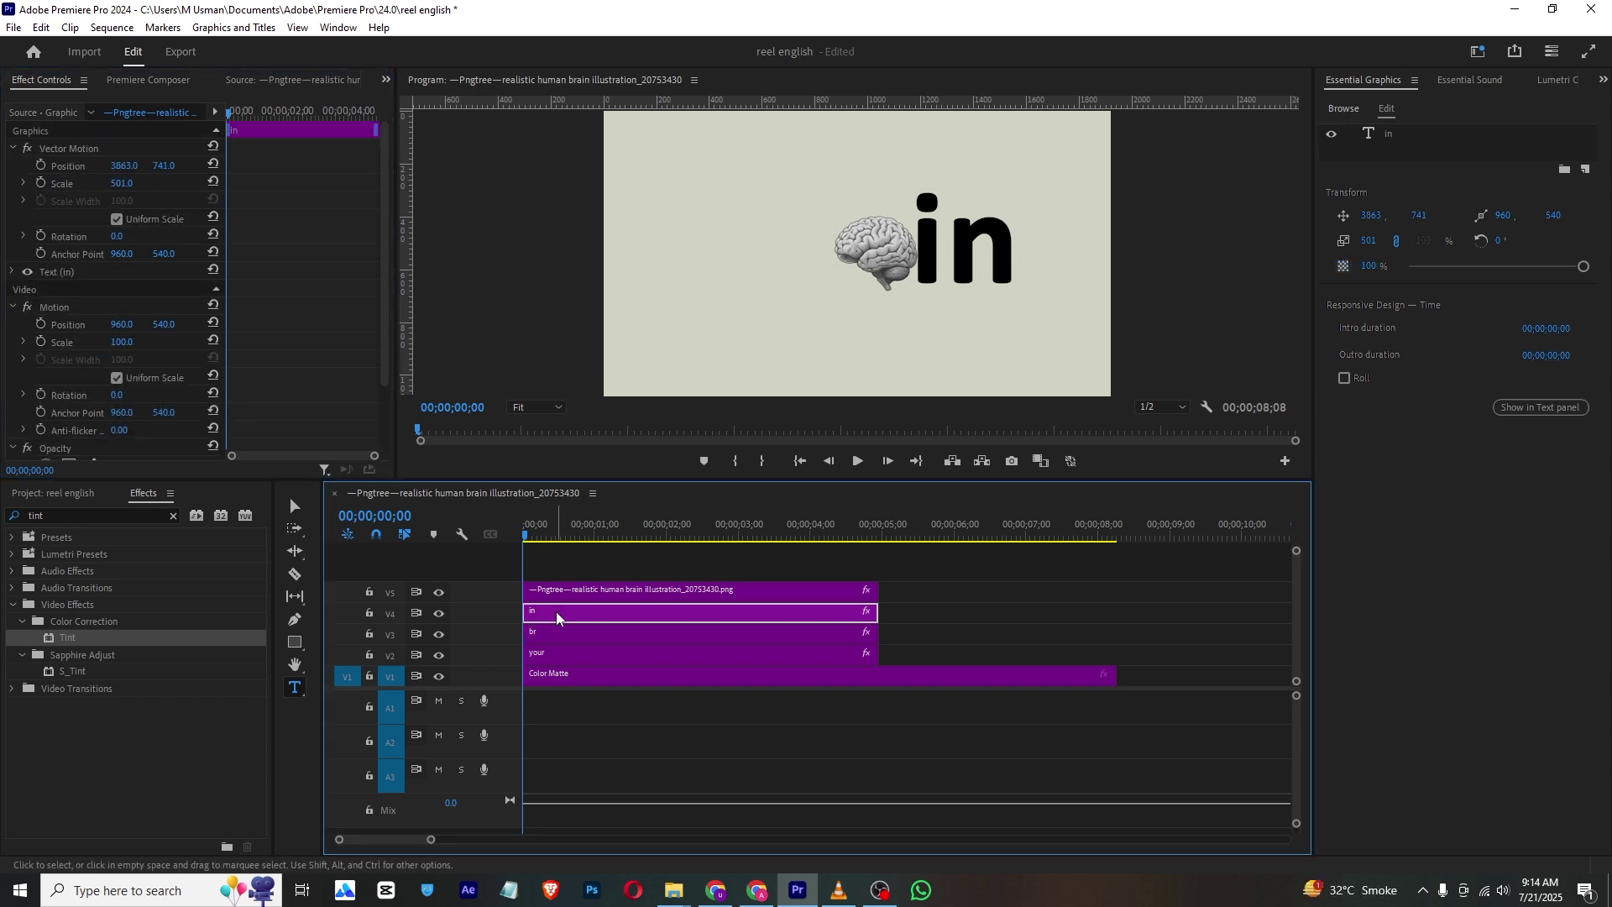
left_click(131, 398)
type("00.0")
key("Return")
left_click(648, 592)
scroll(53, 395, "down", 2)
left_click(132, 292)
key("Return")
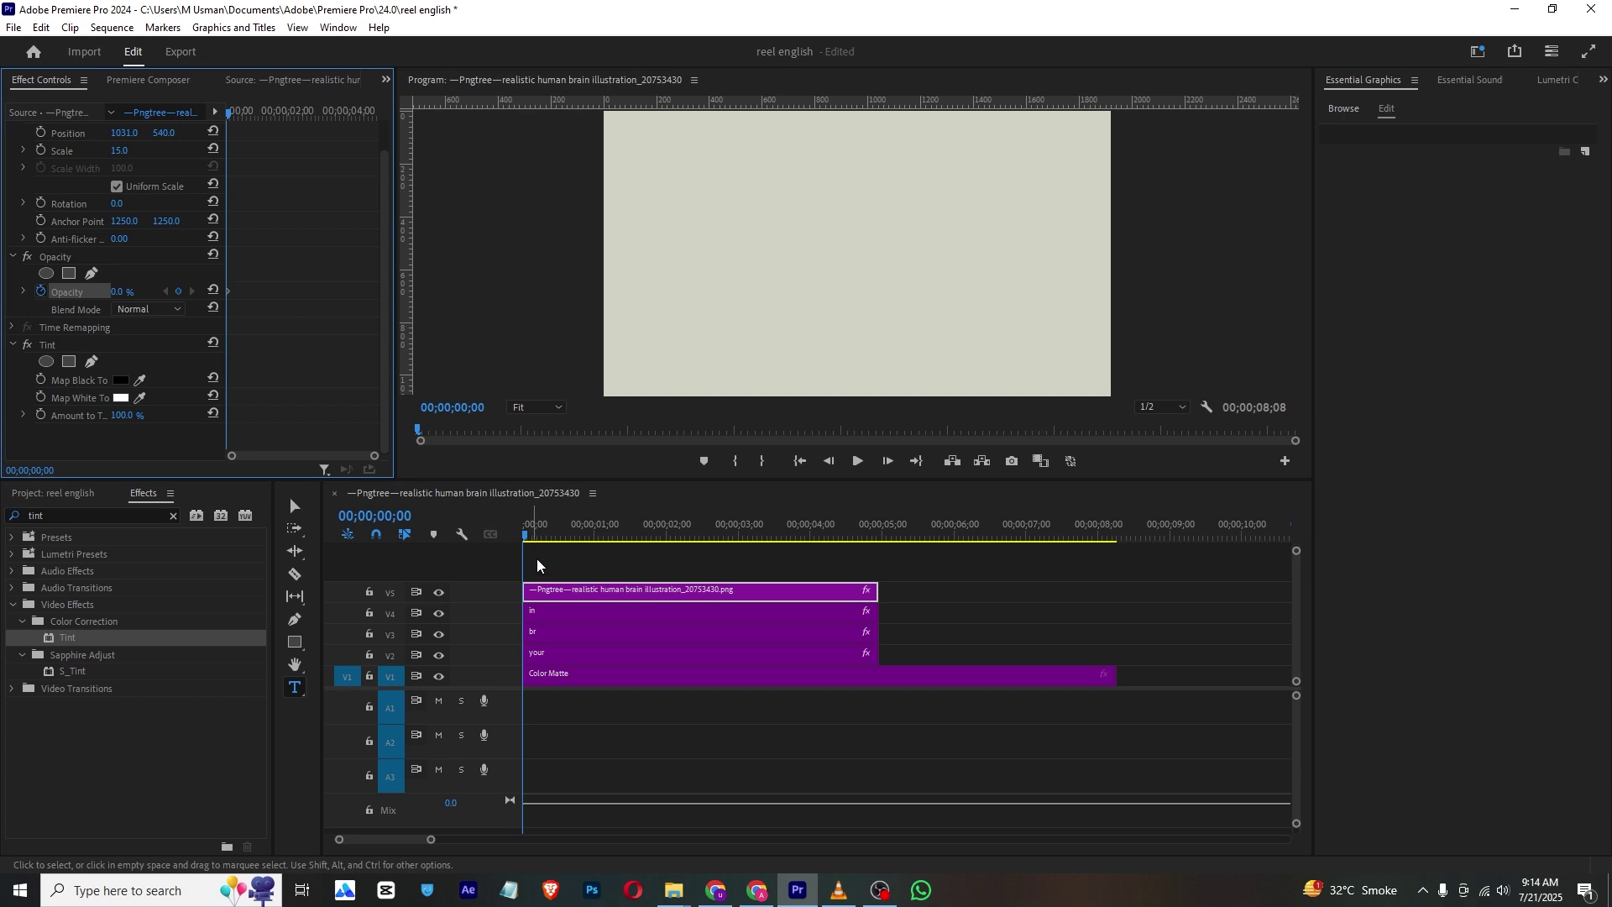
Step: At 00;00;00;22, set the brain image and in title opacity to 100%
left_click_drag(537, 537, 576, 547)
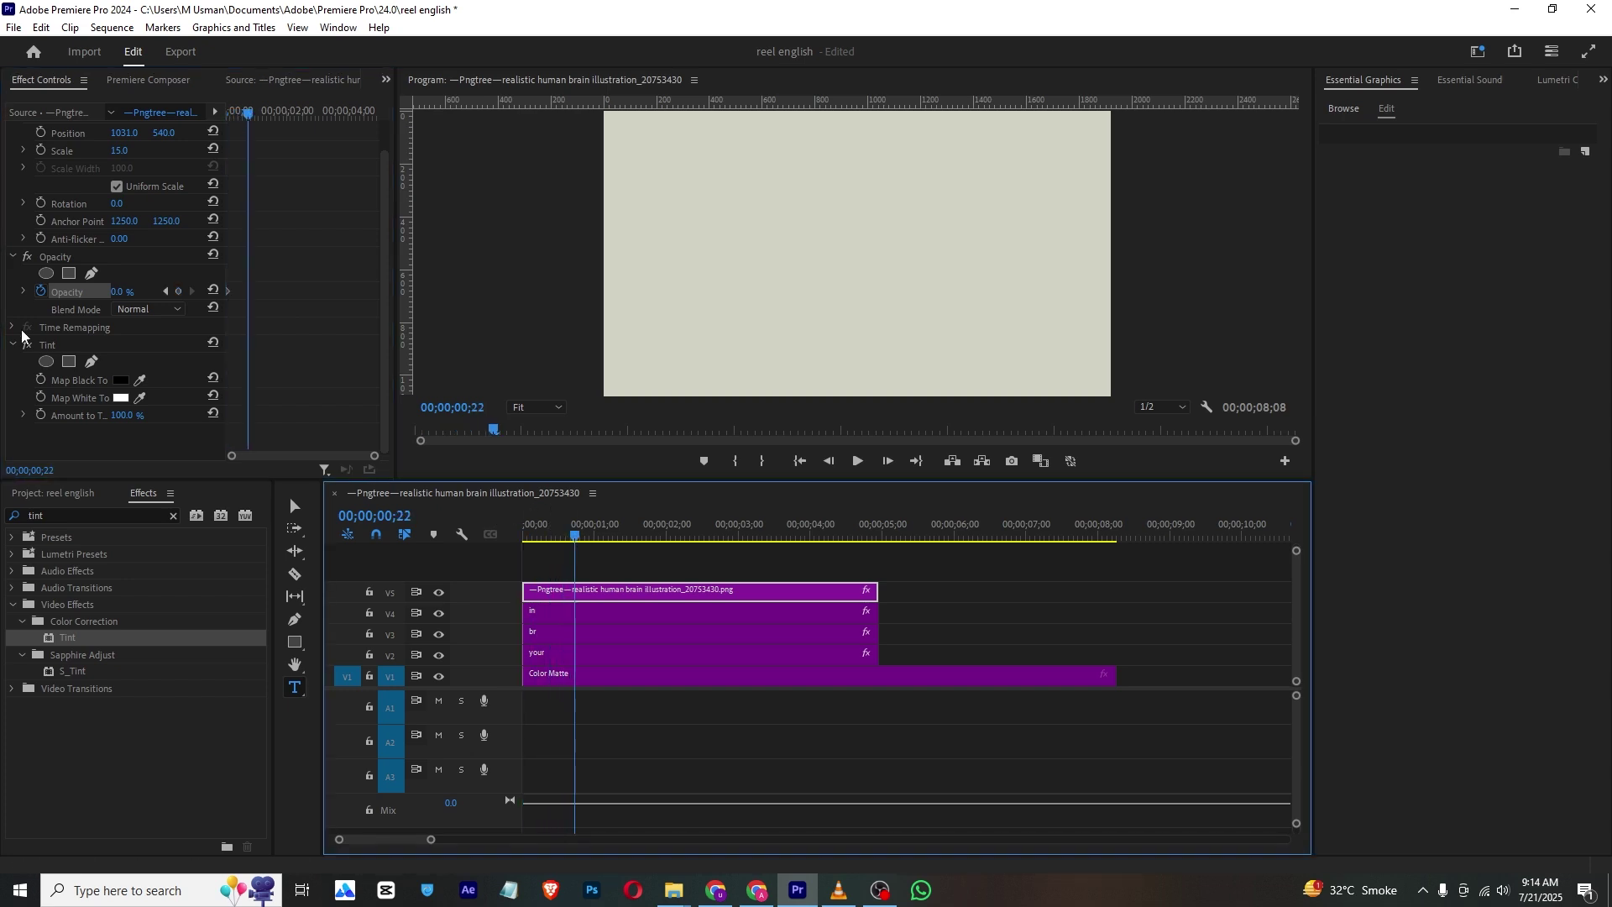
left_click(132, 291)
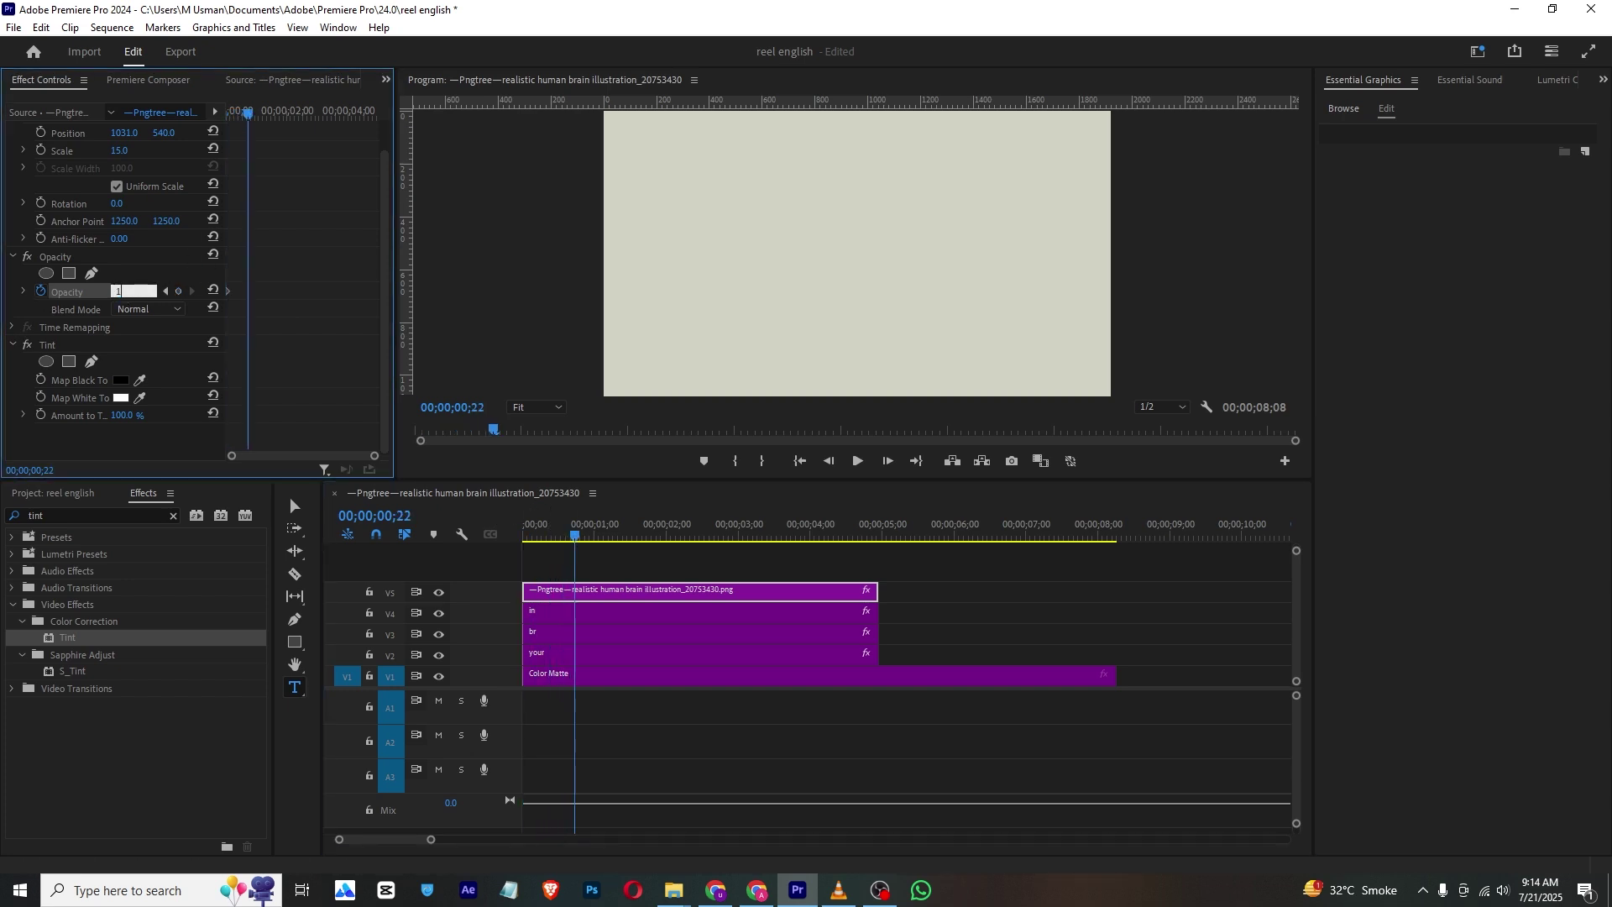
type("100")
key("Return")
left_click(764, 613)
left_click(145, 396)
type("100")
key("Return")
Step: Set the br and your title opacity to 100% at 00;00;00;22
left_click(756, 634)
left_click(133, 399)
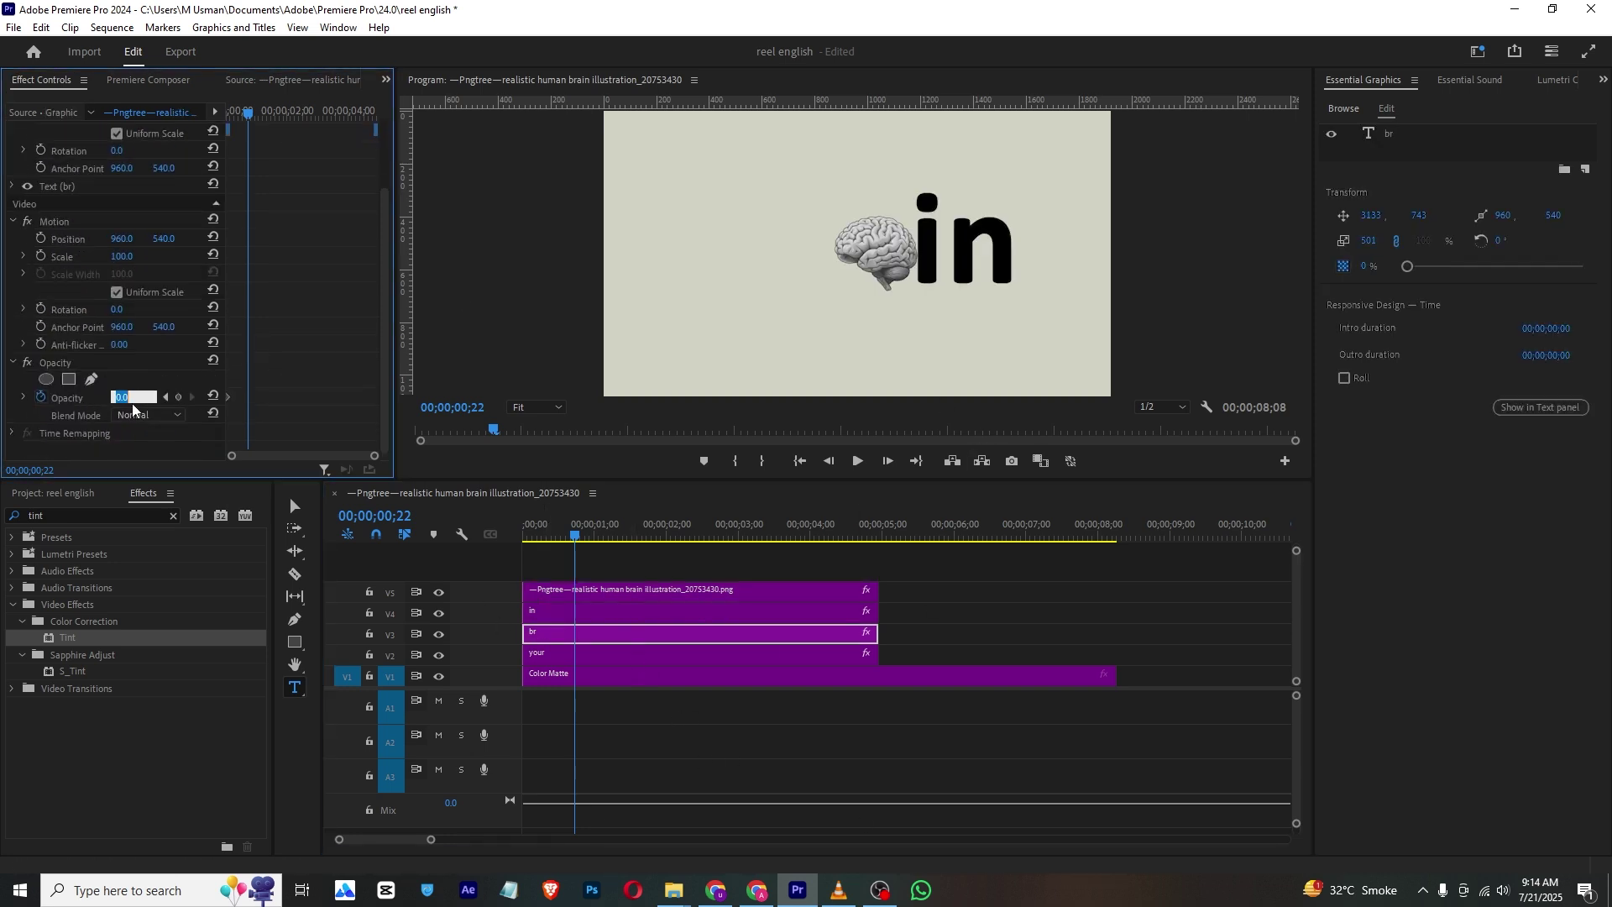
type("100")
key("Return")
left_click(756, 655)
left_click(126, 397)
type("100")
key("Return")
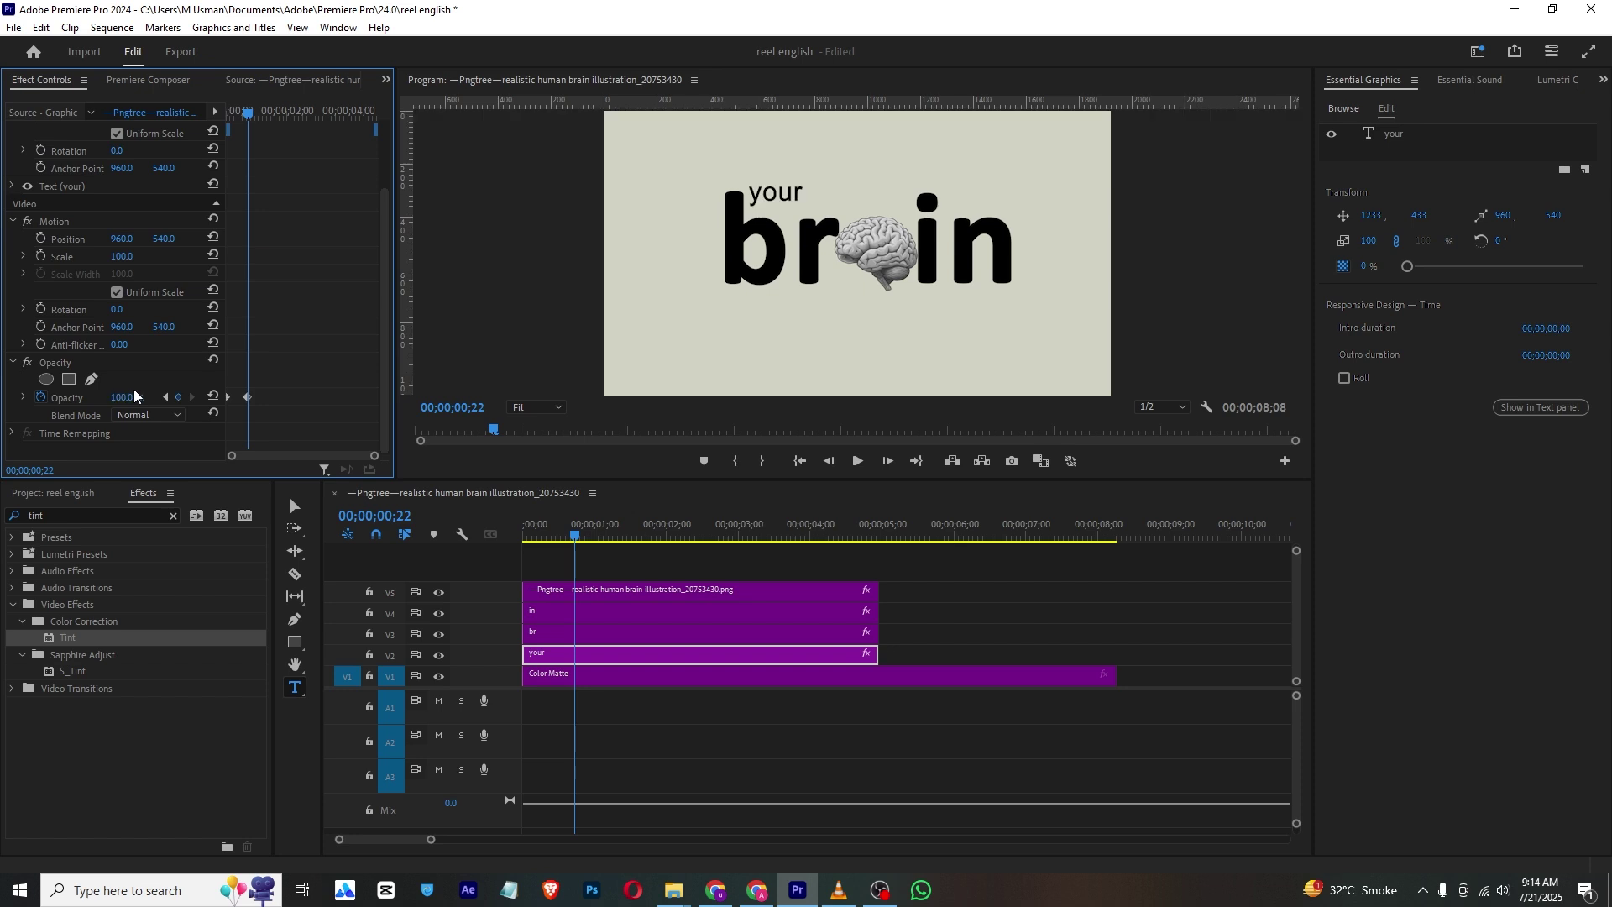
Step: Play the first second from the sequence start to check the fade-in
left_click(541, 561)
key("Home")
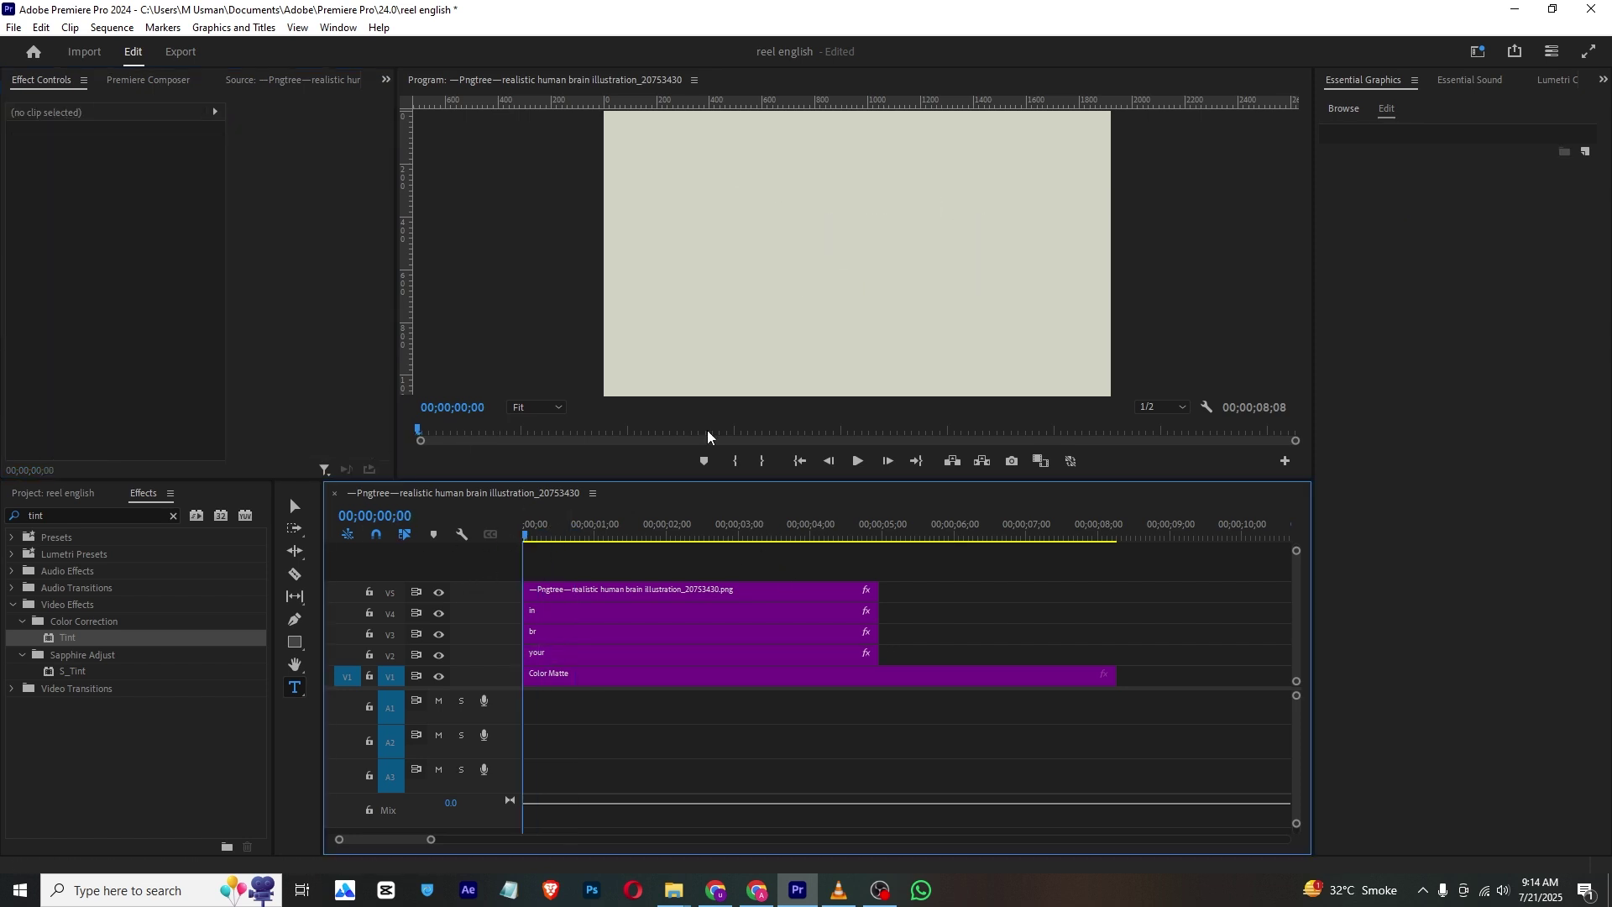
left_click(861, 457)
left_click(861, 458)
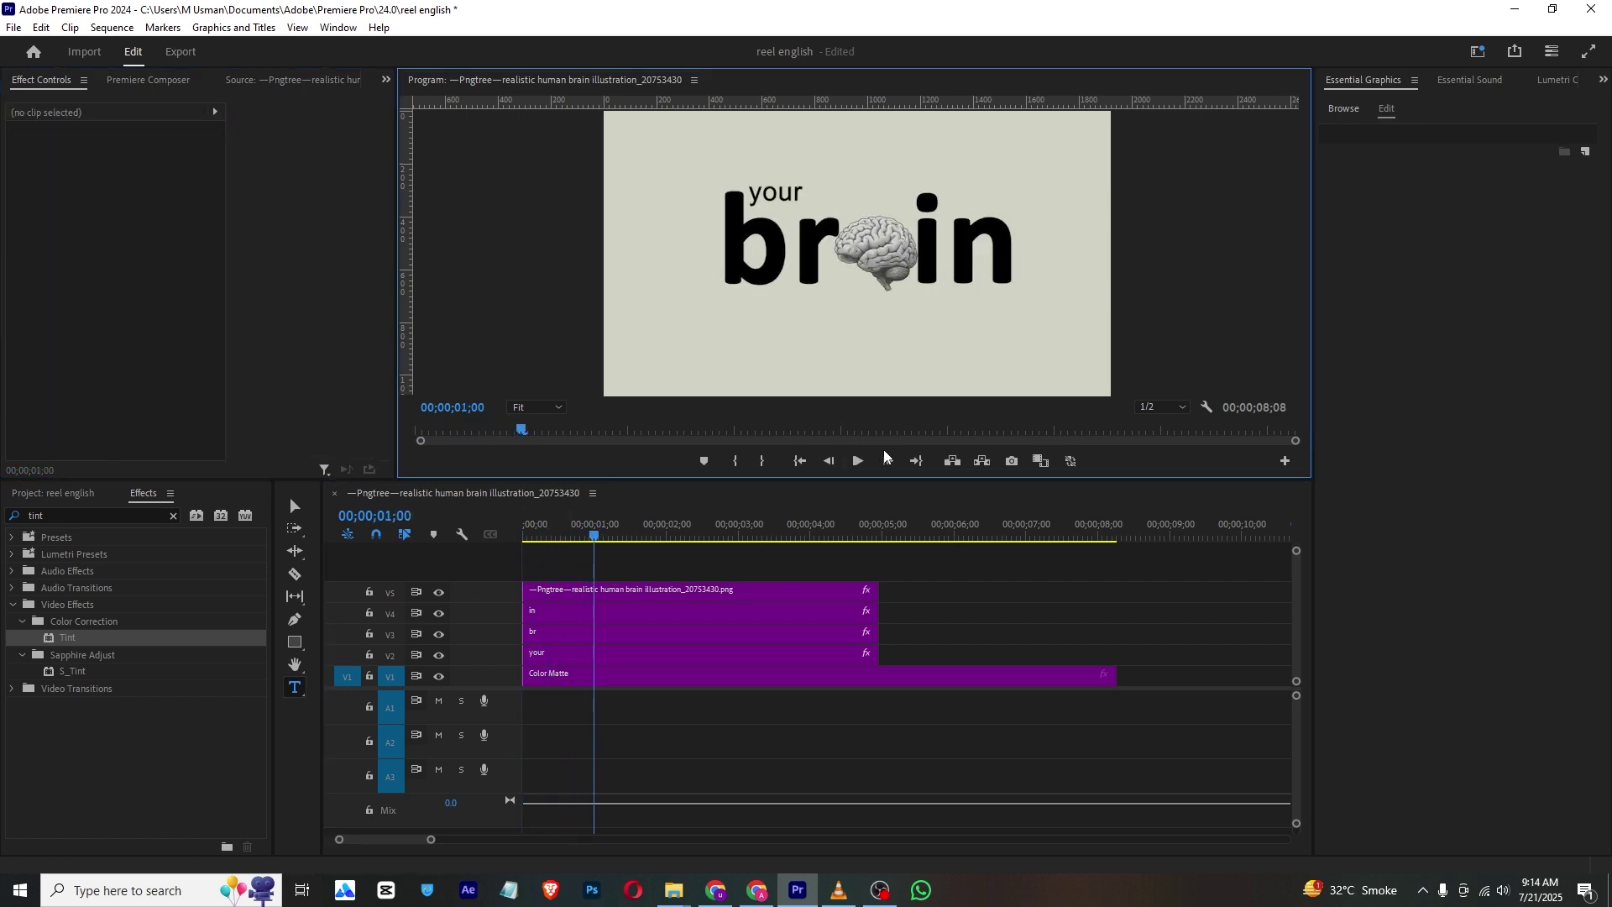
left_click_drag(548, 520, 600, 545)
key("alt+Tab")
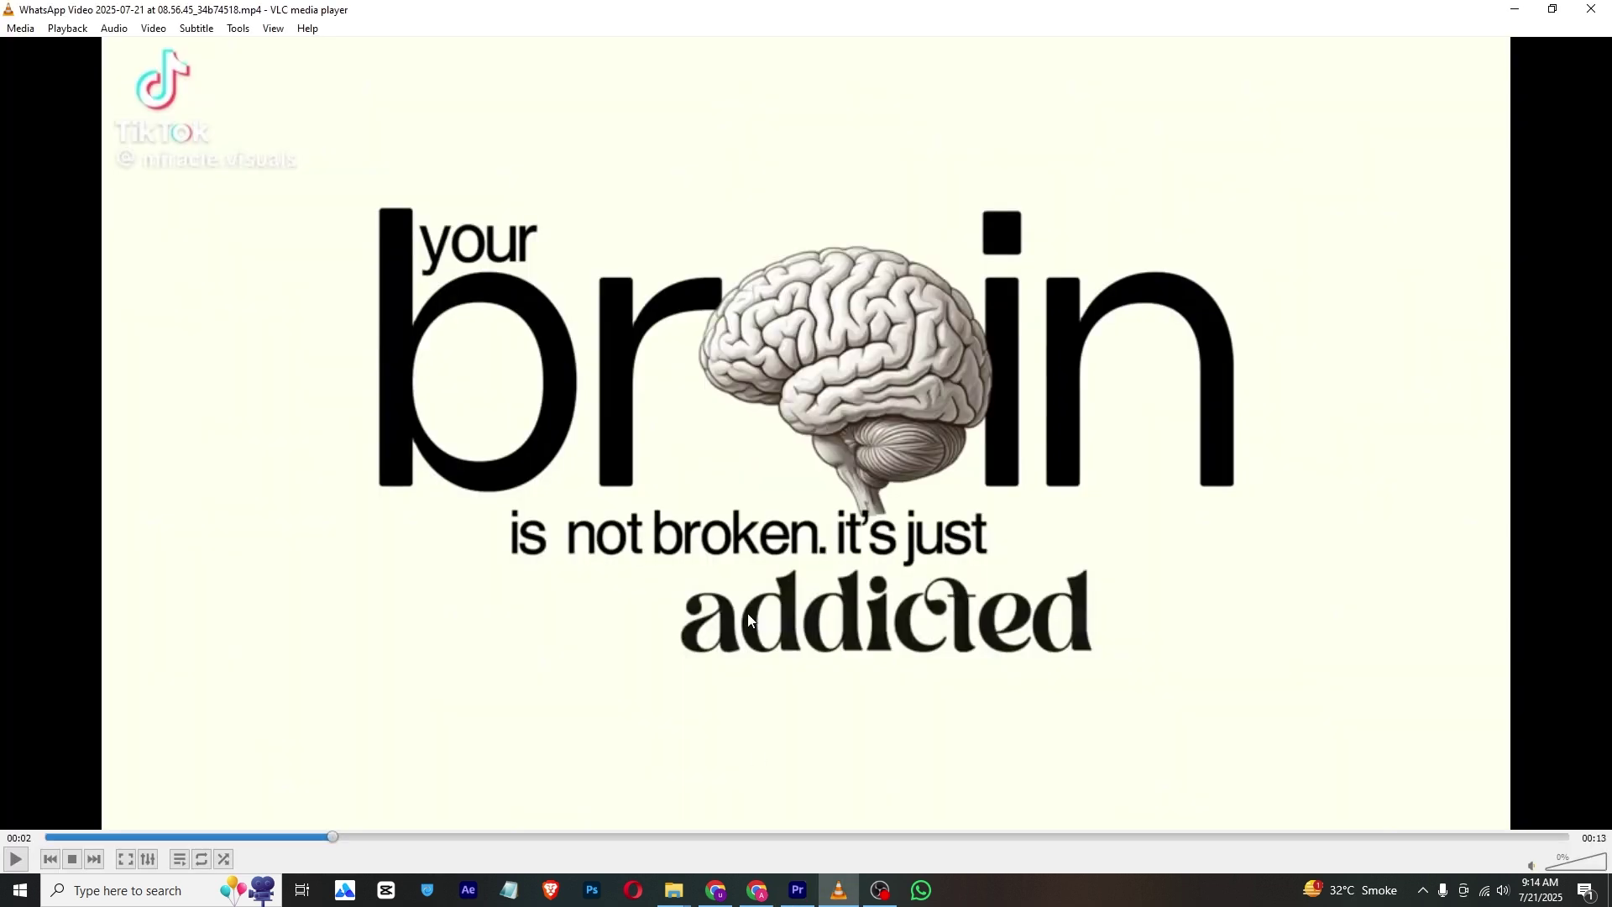
mouse_move(252, 836)
left_mouse_down()
mouse_move(150, 846)
mouse_move(225, 850)
left_mouse_up()
left_click(797, 890)
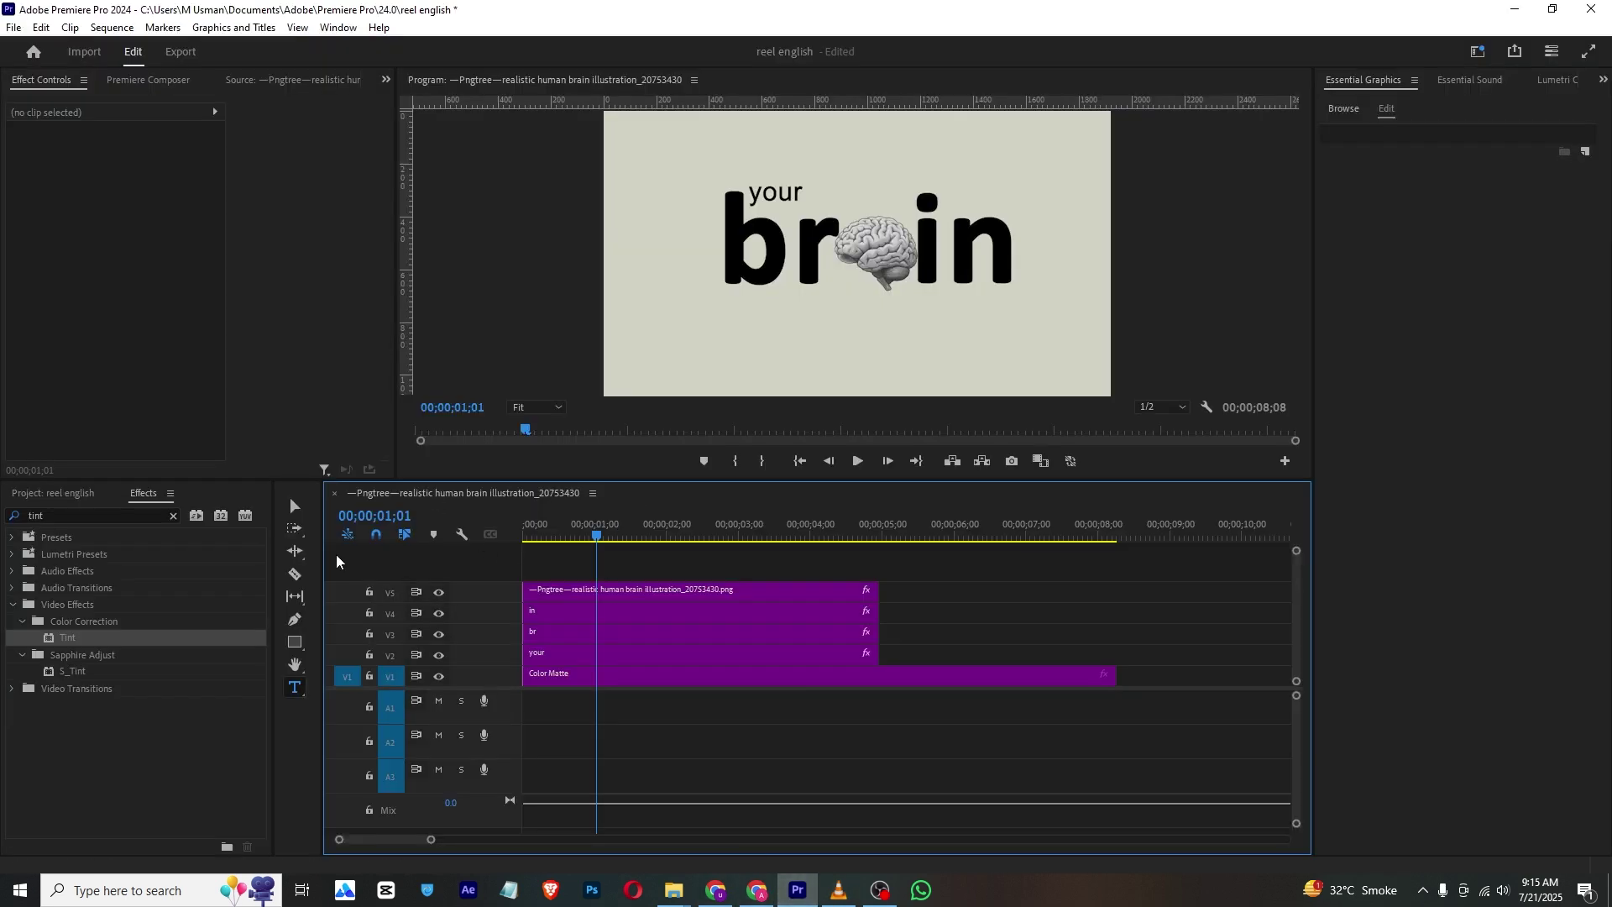
Step: Add the caption 'its not broken' and size and position it under brain
left_click(718, 330)
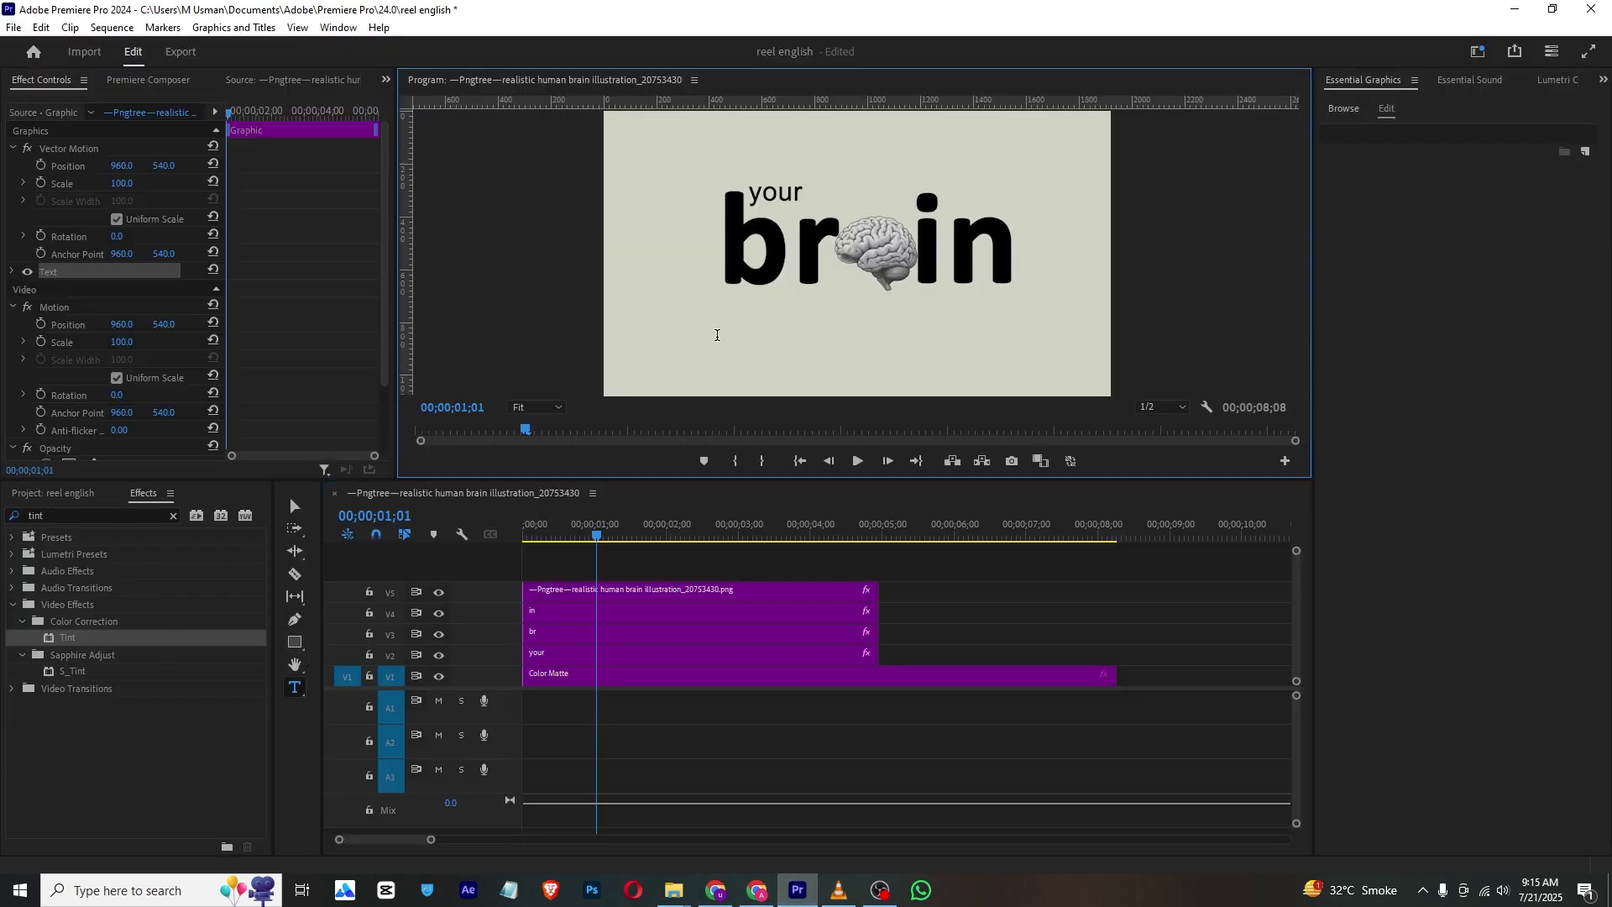
type("its not broken")
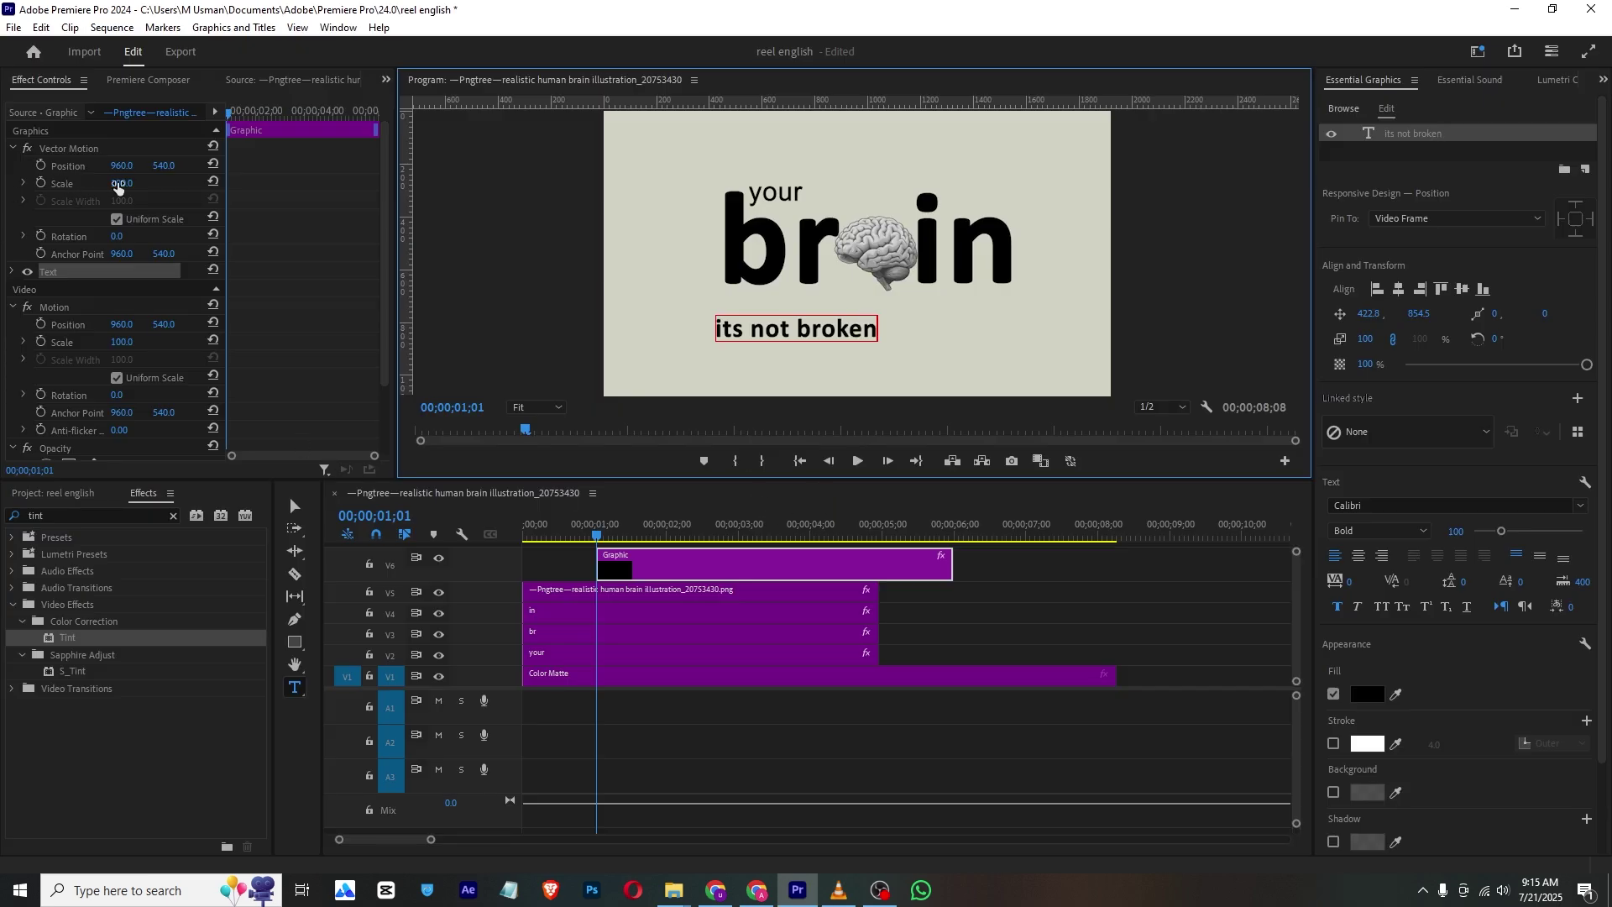
left_click_drag(115, 183, 200, 170)
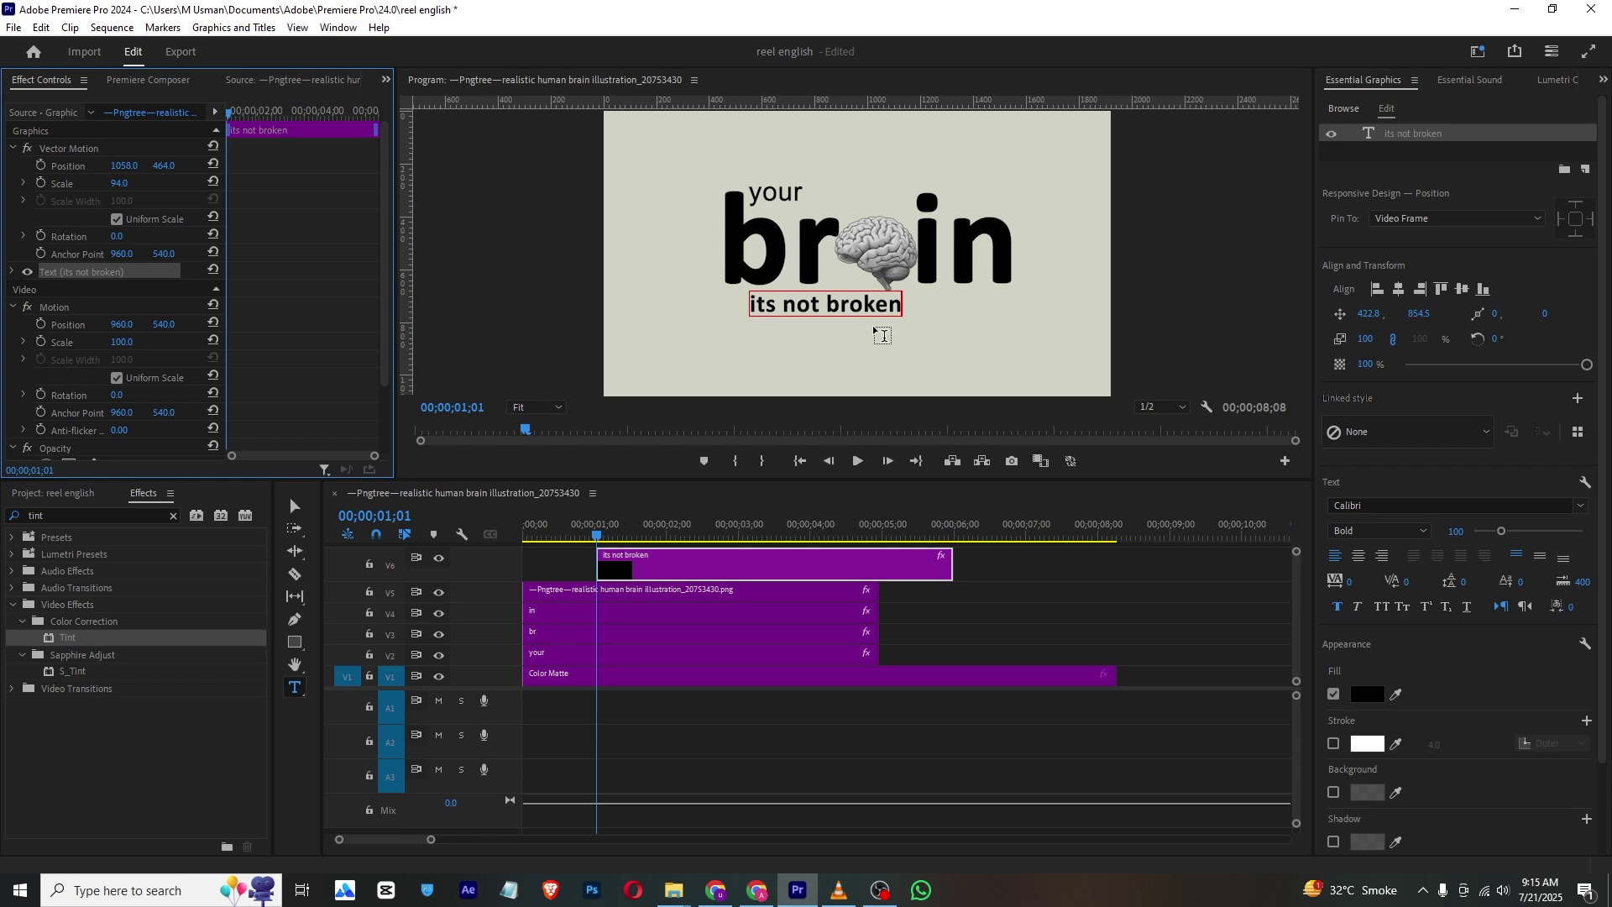
Step: Change the caption font to Bahnschrift Light Condensed
triple_click(873, 304)
left_click(1462, 506)
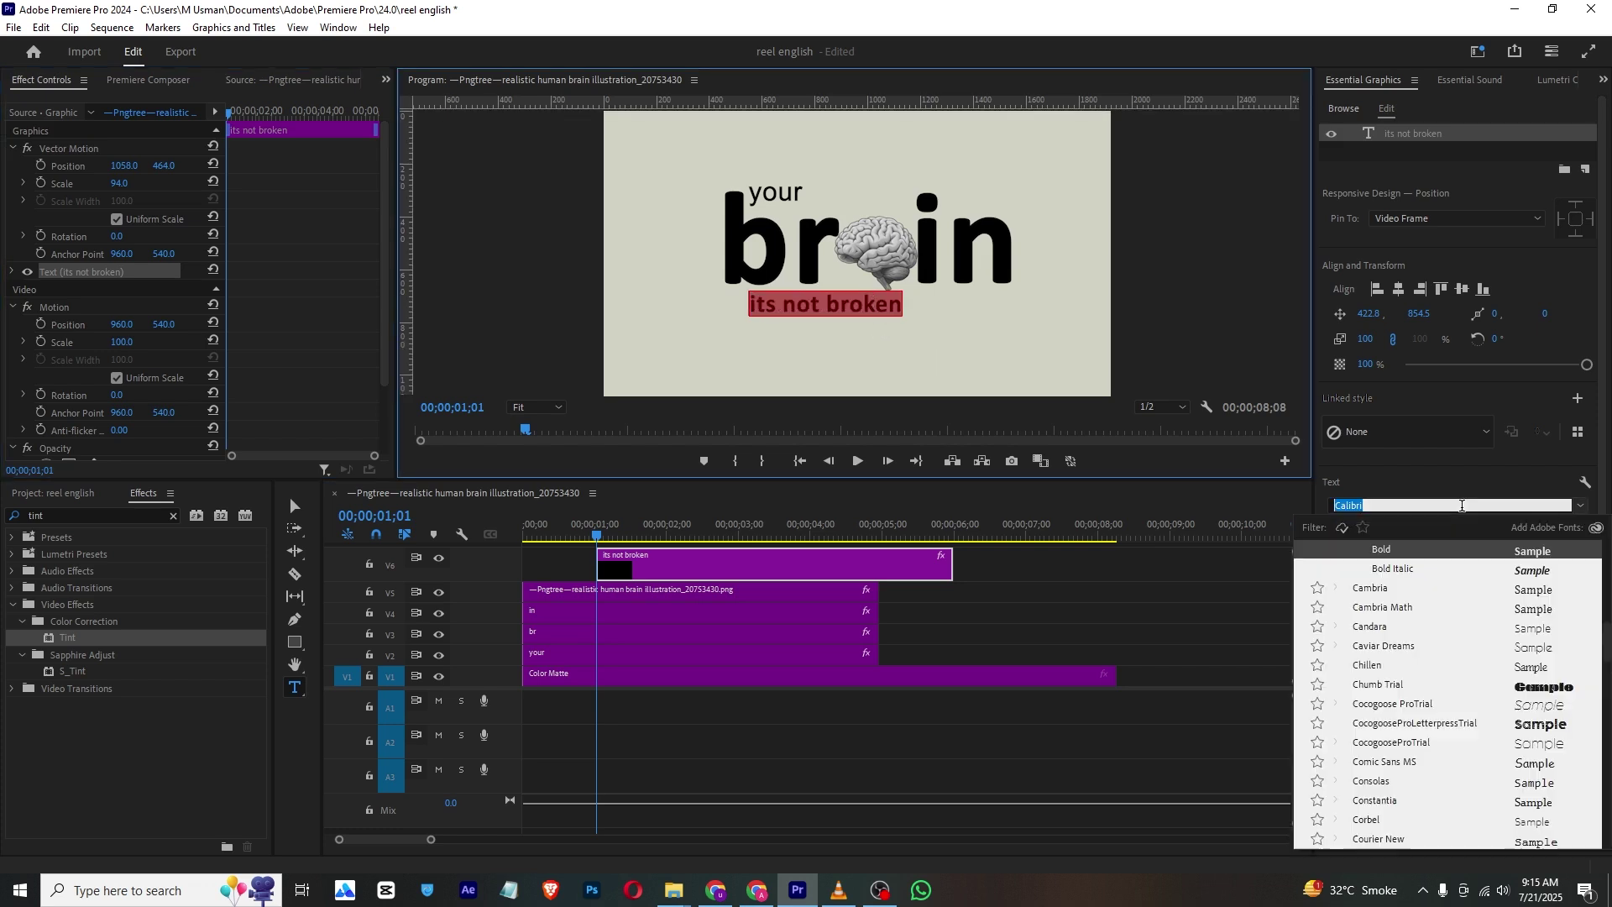
left_click_drag(1607, 643, 1608, 554)
scroll(1541, 574, "down", 3)
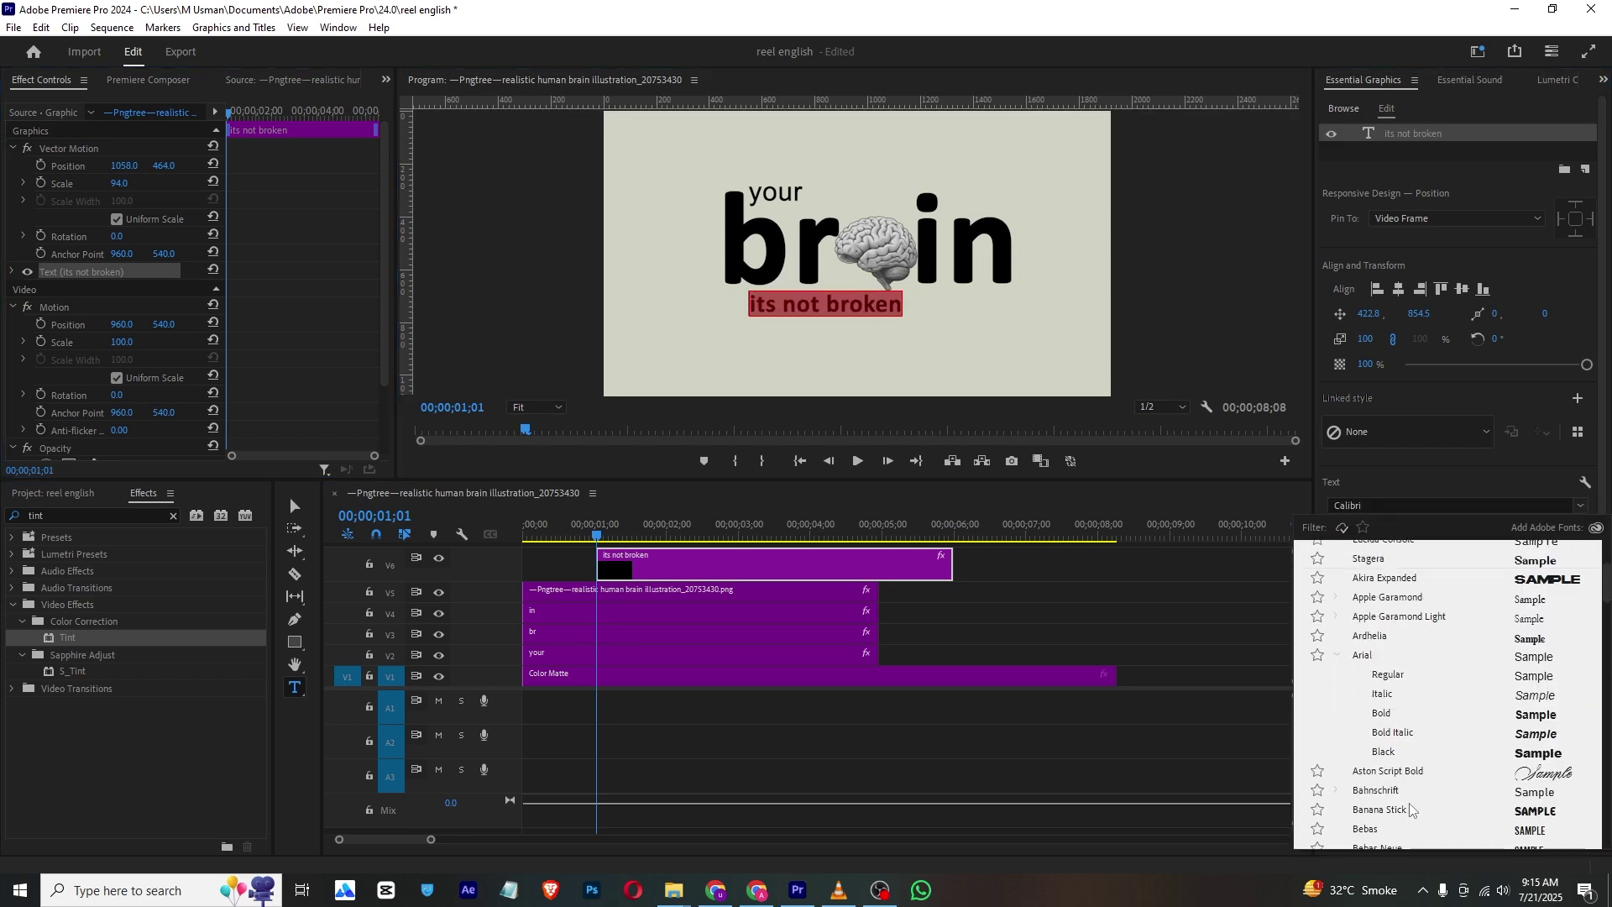
left_click(1380, 793)
left_click(1411, 802)
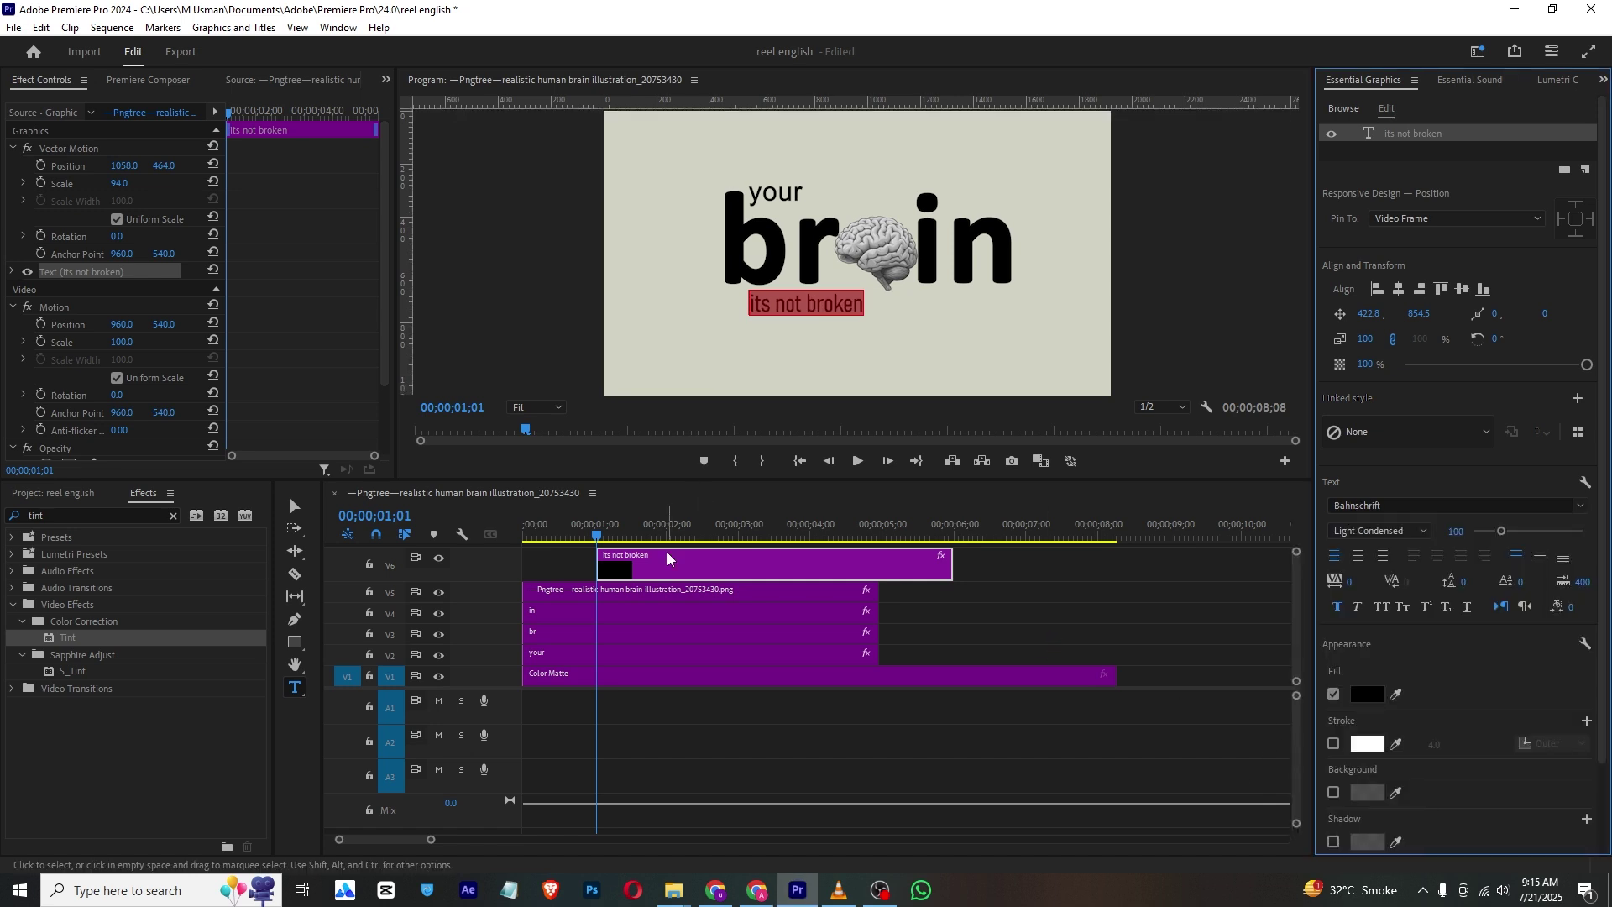
Step: Ripple-delete the gap before the caption, then slide it to start around 0;00;00;18
left_click(580, 571)
key("Delete")
left_click(530, 539)
left_click_drag(530, 538, 570, 538)
scroll(43, 146, "down", 2)
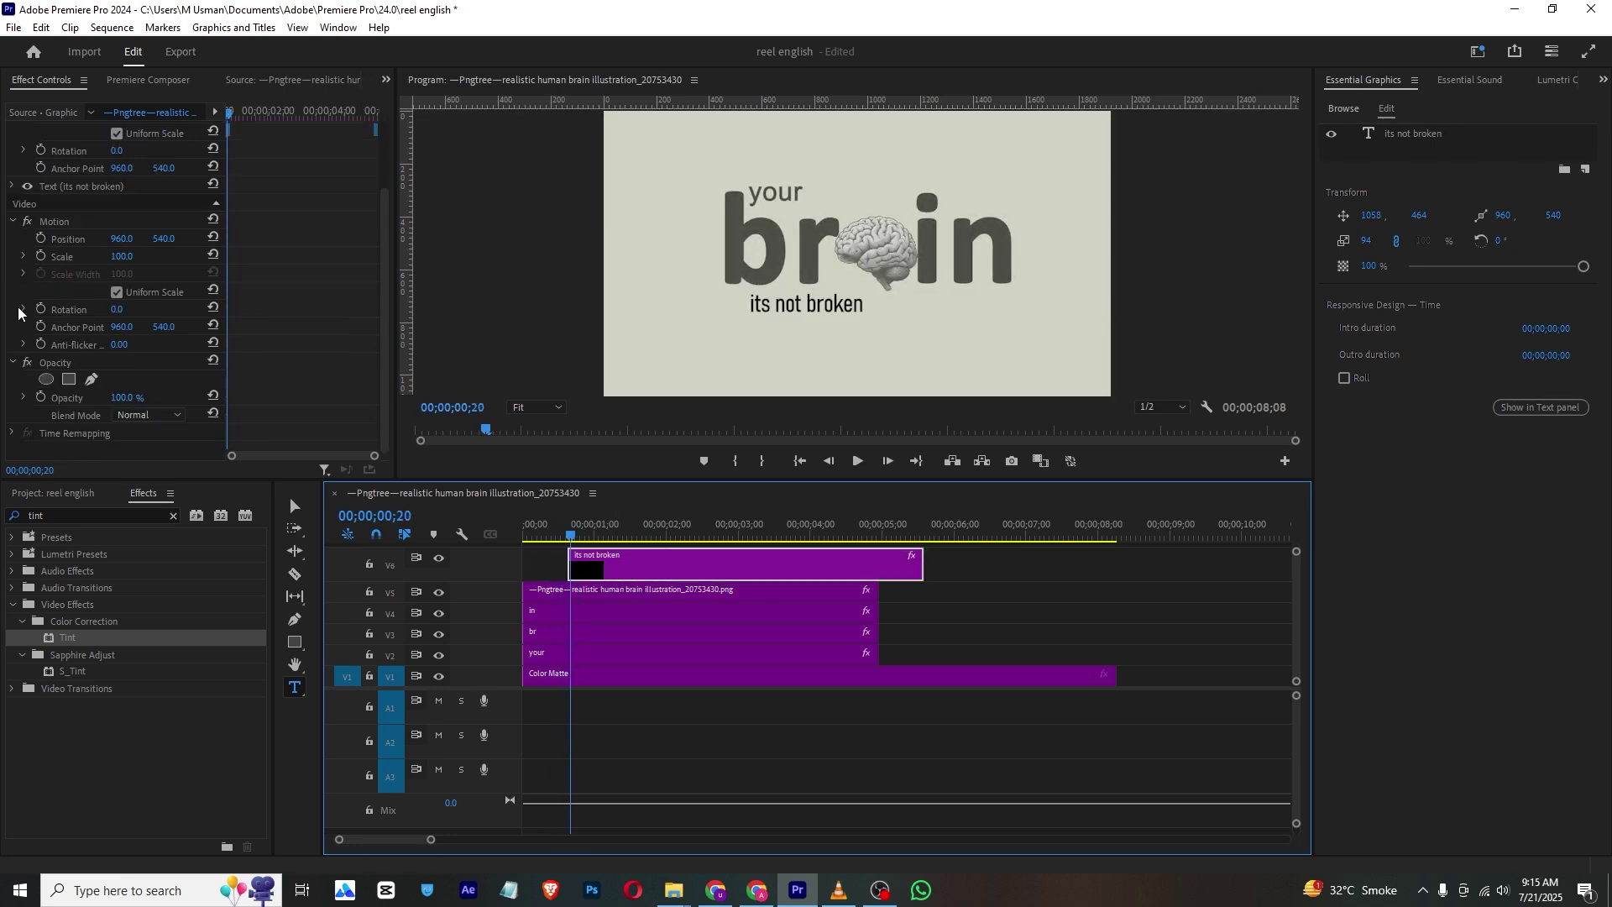
Step: Keyframe the caption's Position to rise from Y 721 up under brain by 00;00;01;24
scroll(43, 146, "up", 1)
left_click(39, 159)
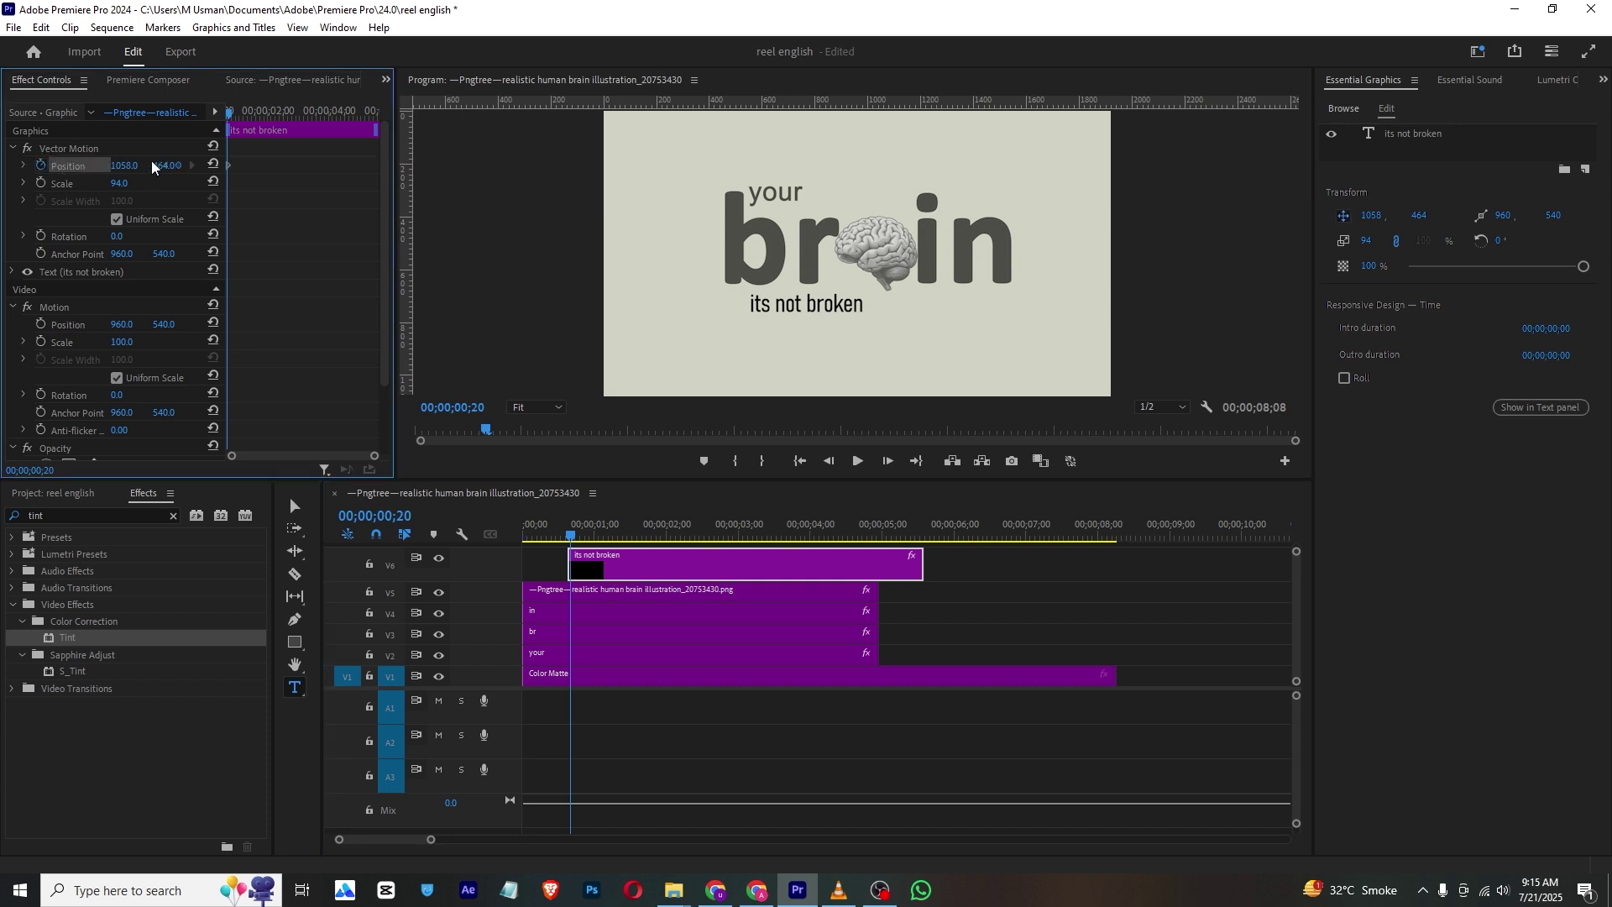
key("Left")
left_click_drag(164, 171, 173, 166)
left_click_drag(225, 115, 255, 122)
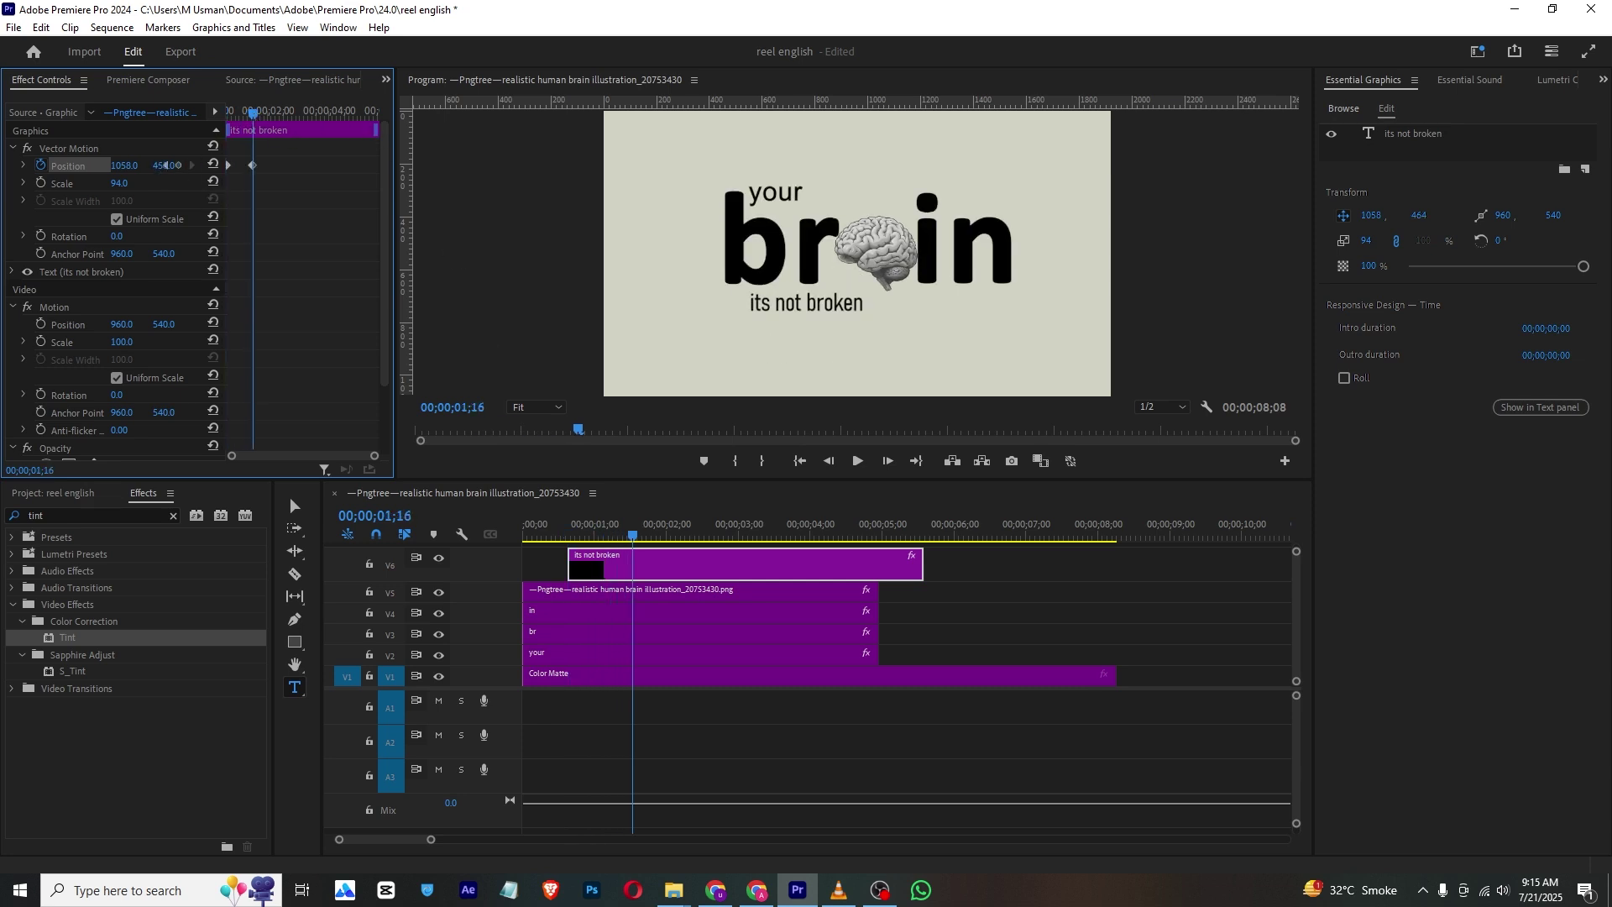
left_click_drag(249, 109, 220, 118)
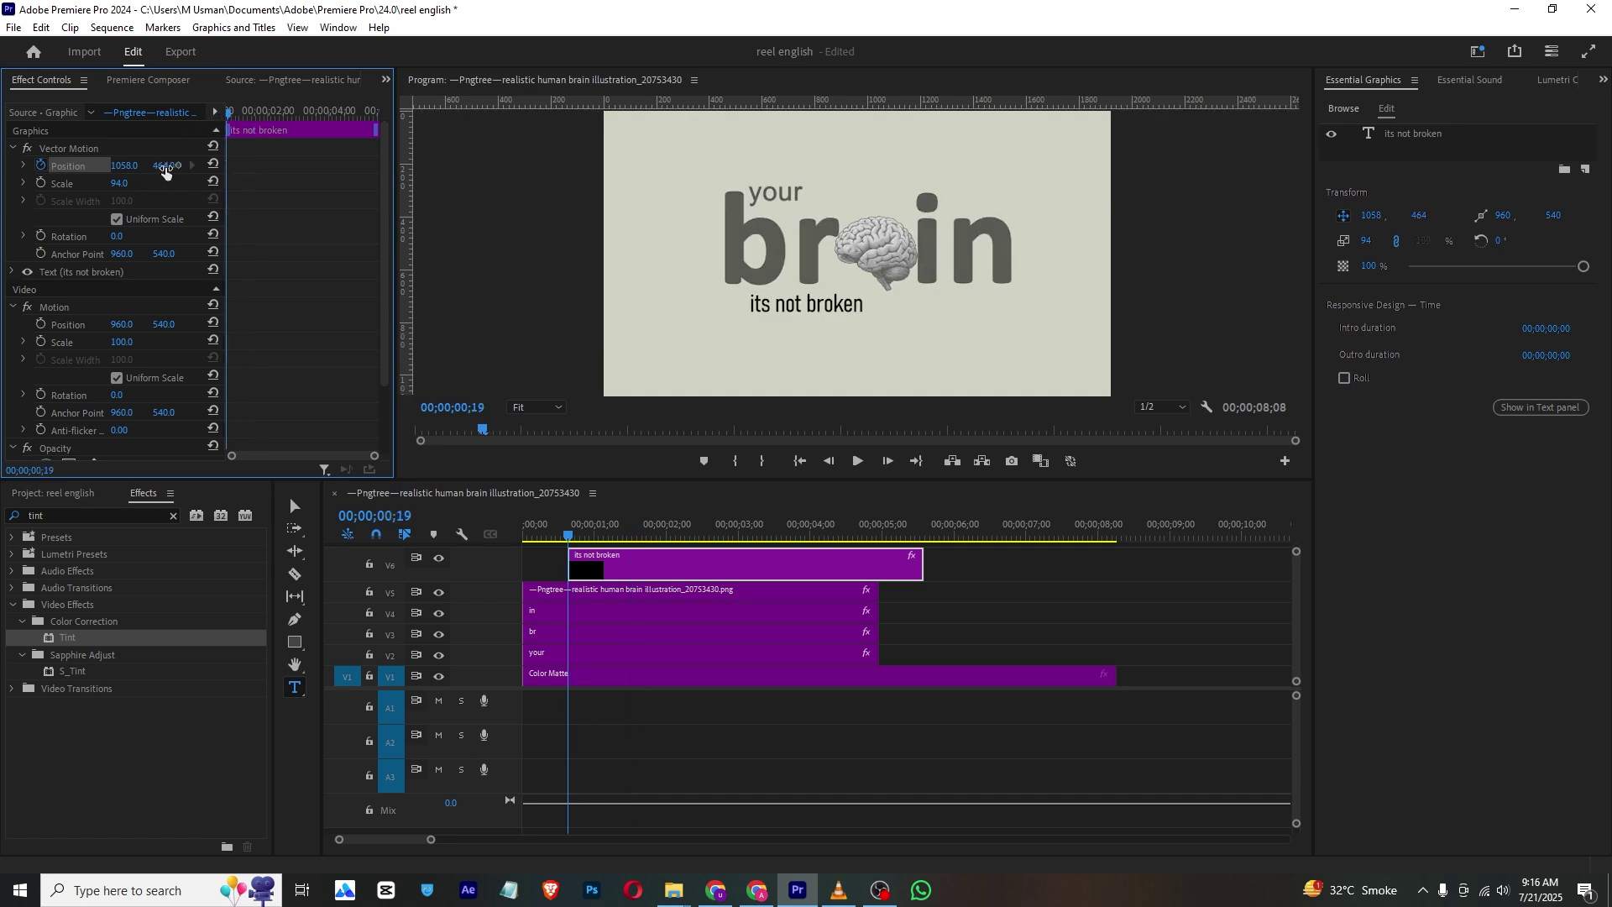
left_click_drag(167, 165, 189, 186)
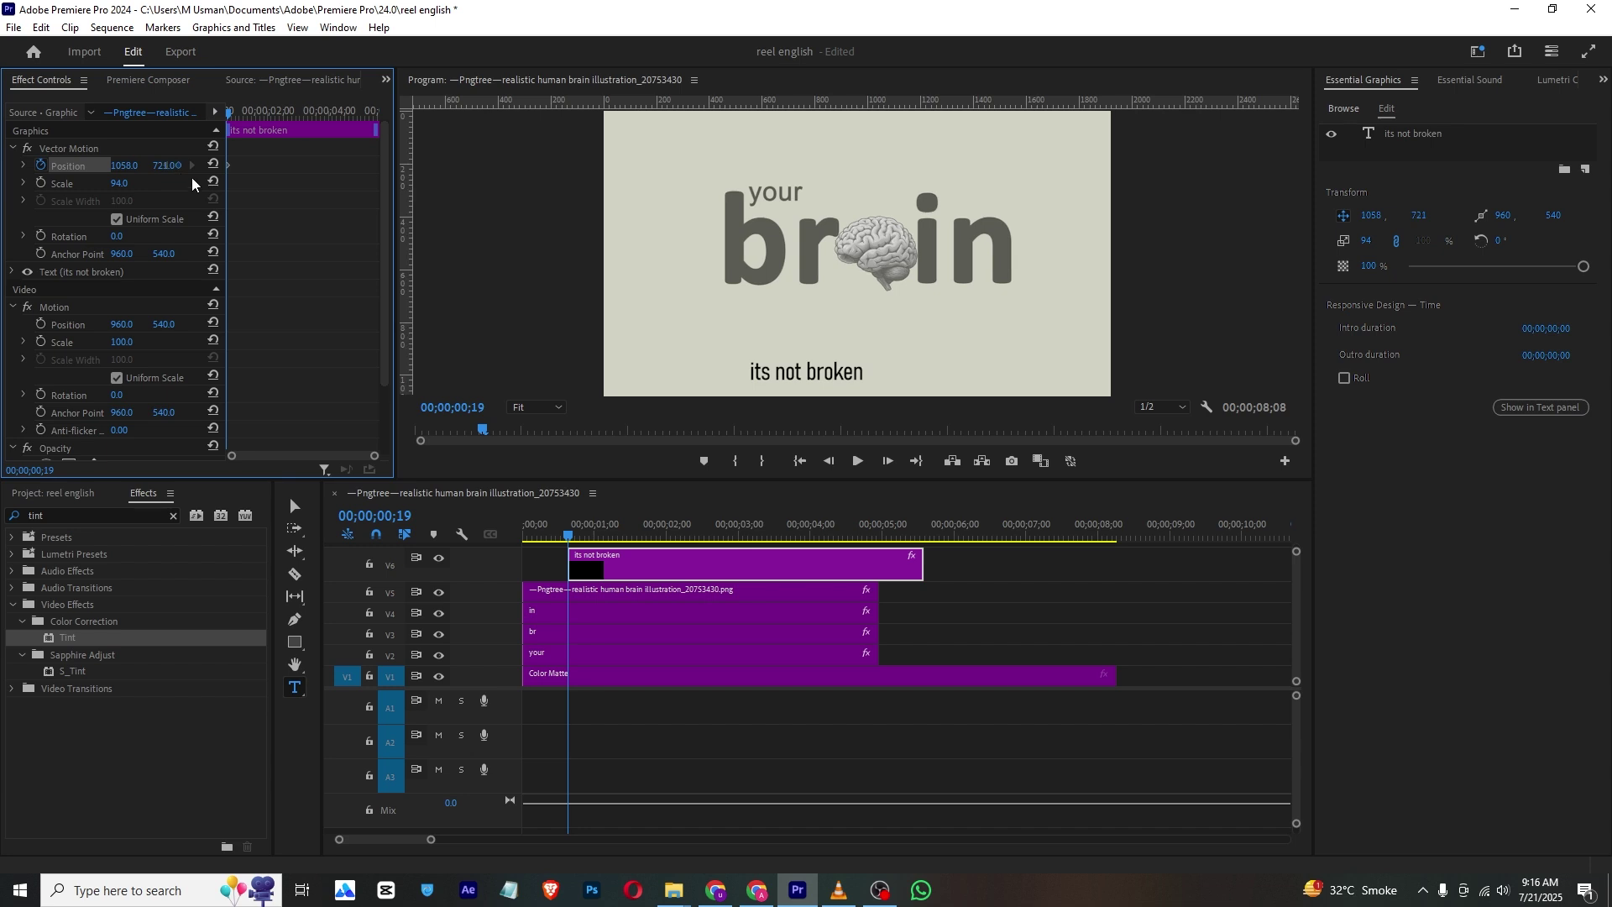
left_click_drag(231, 115, 262, 114)
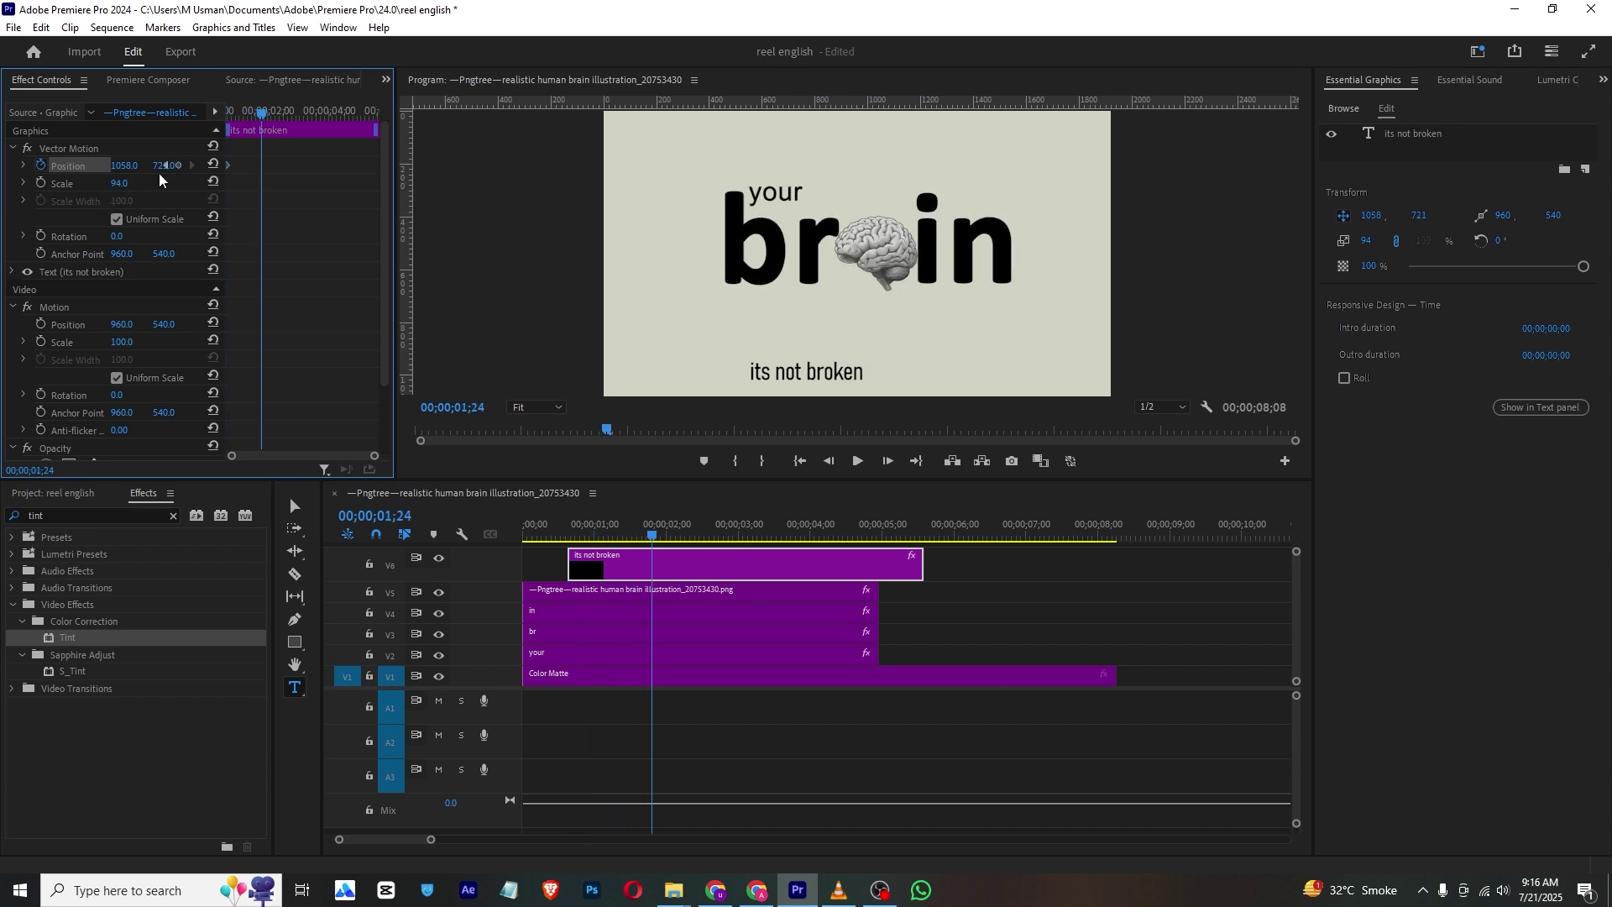
left_click_drag(166, 166, 166, 165)
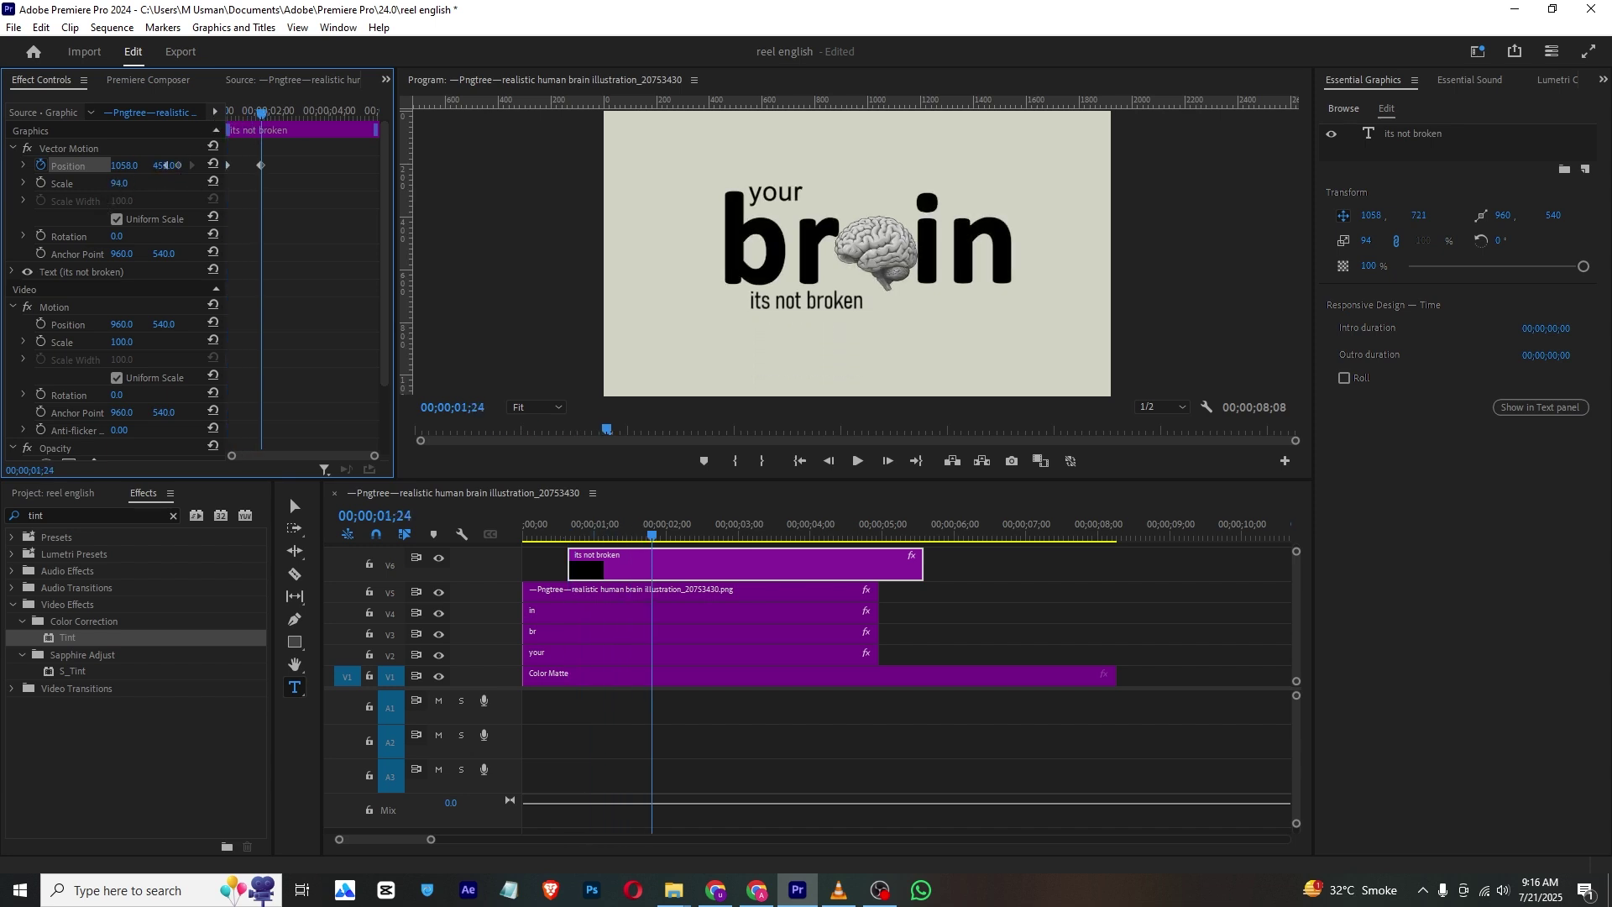
scroll(319, 275, "down", 3)
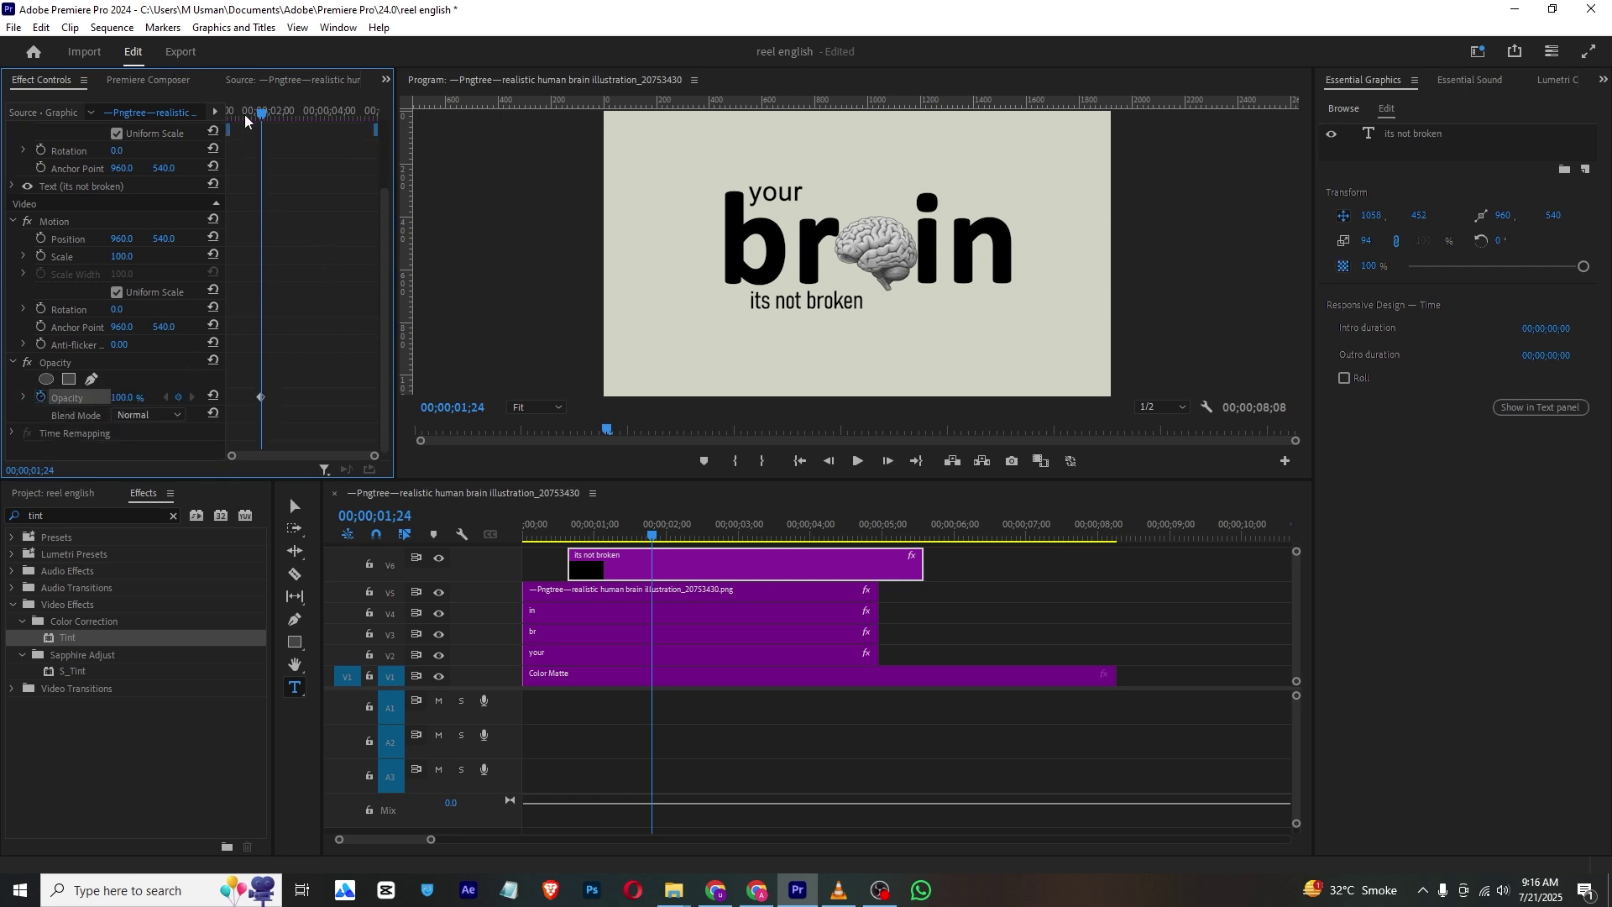
left_click_drag(246, 116, 213, 105)
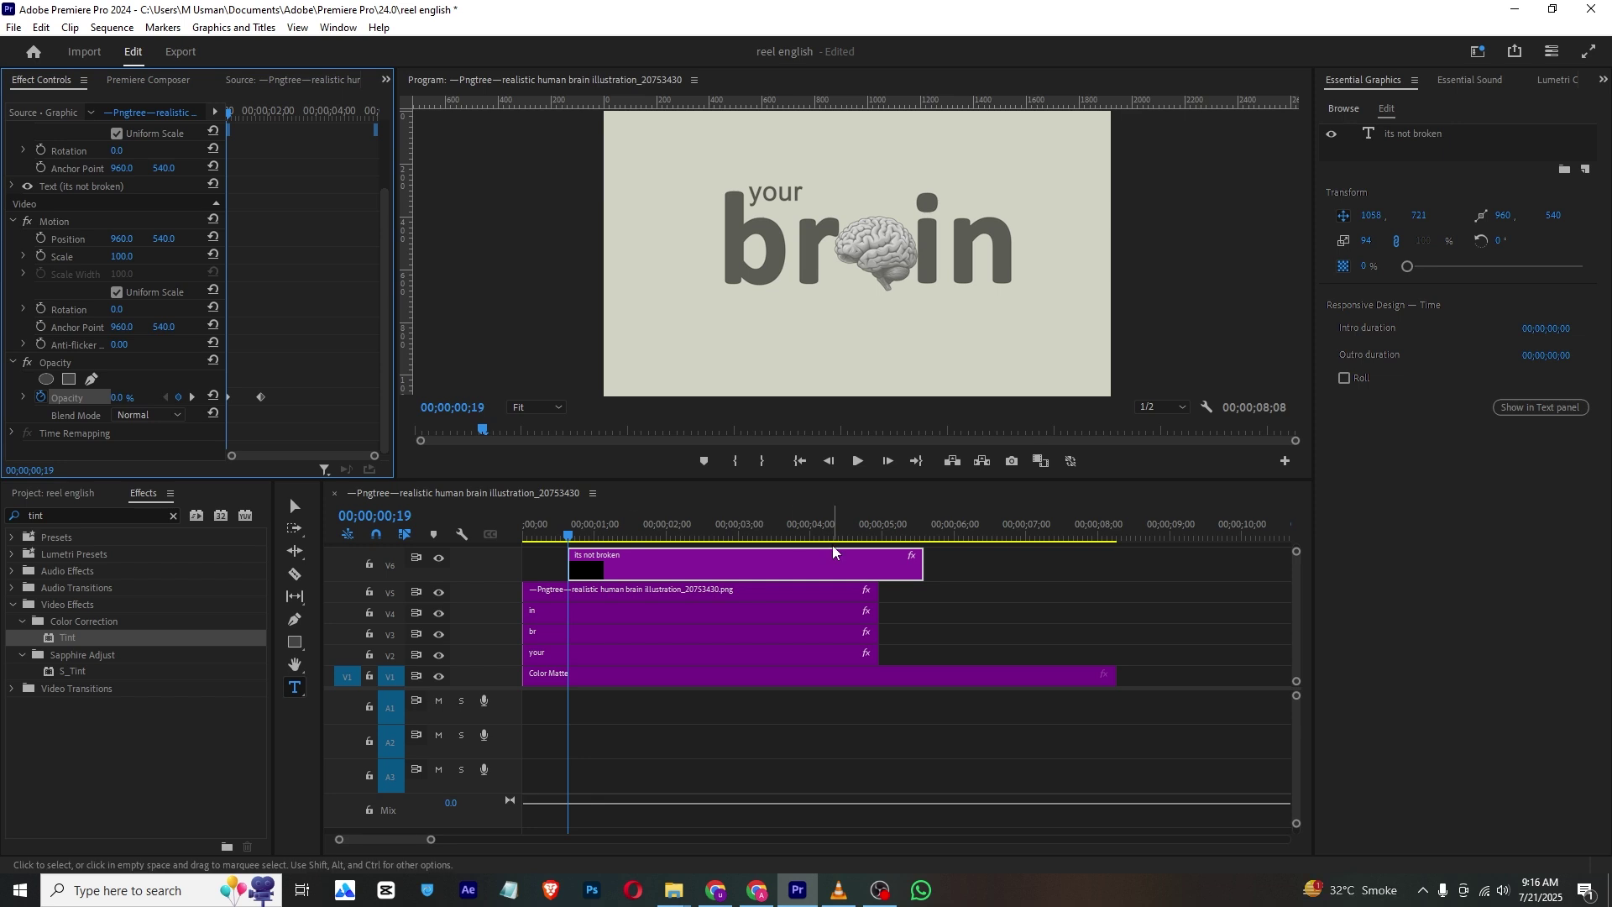
Step: Adjust the timing of the caption's position keyframe, previewing the rise after each change
left_click(858, 461)
left_click(858, 461)
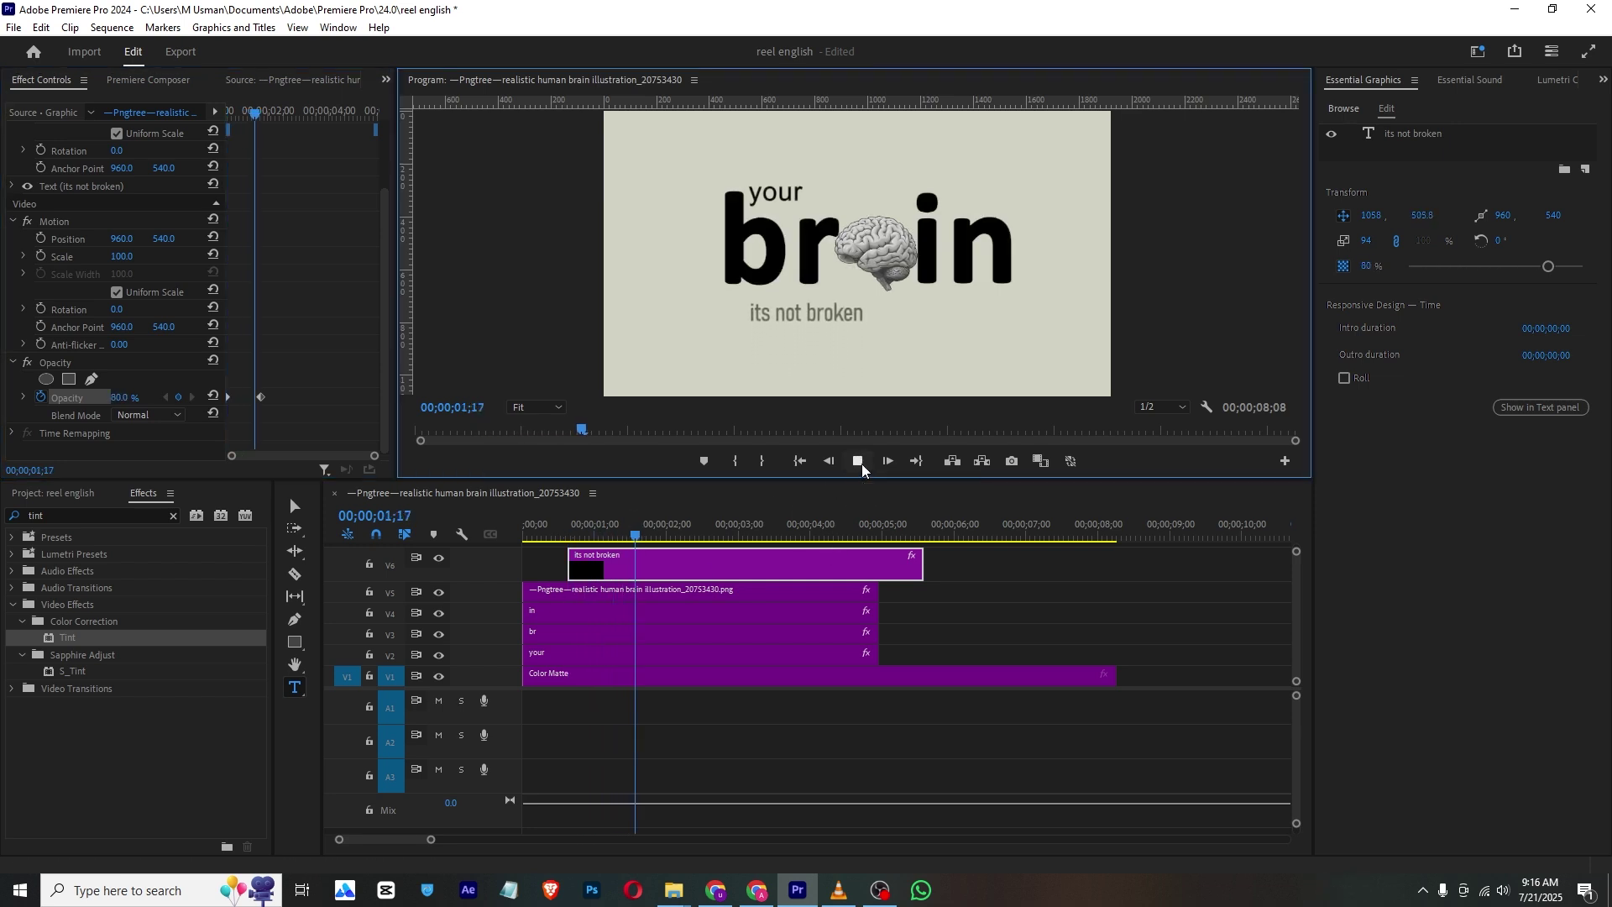
scroll(252, 311, "up", 3)
scroll(274, 366, "down", 2)
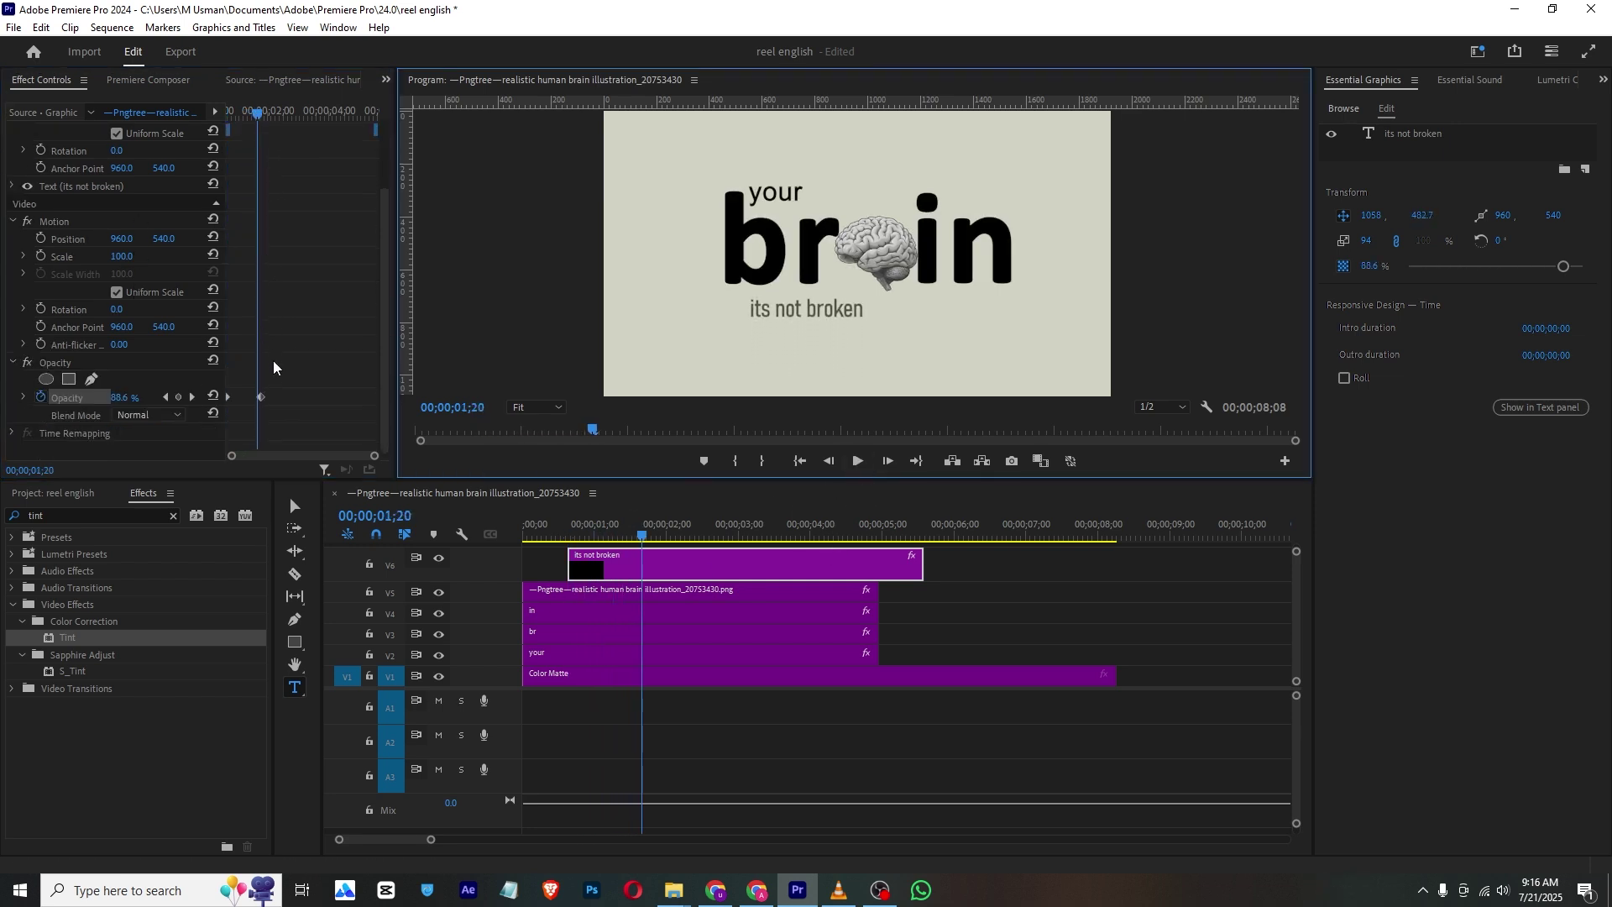
scroll(279, 188, "up", 2)
left_click_drag(262, 146, 213, 106)
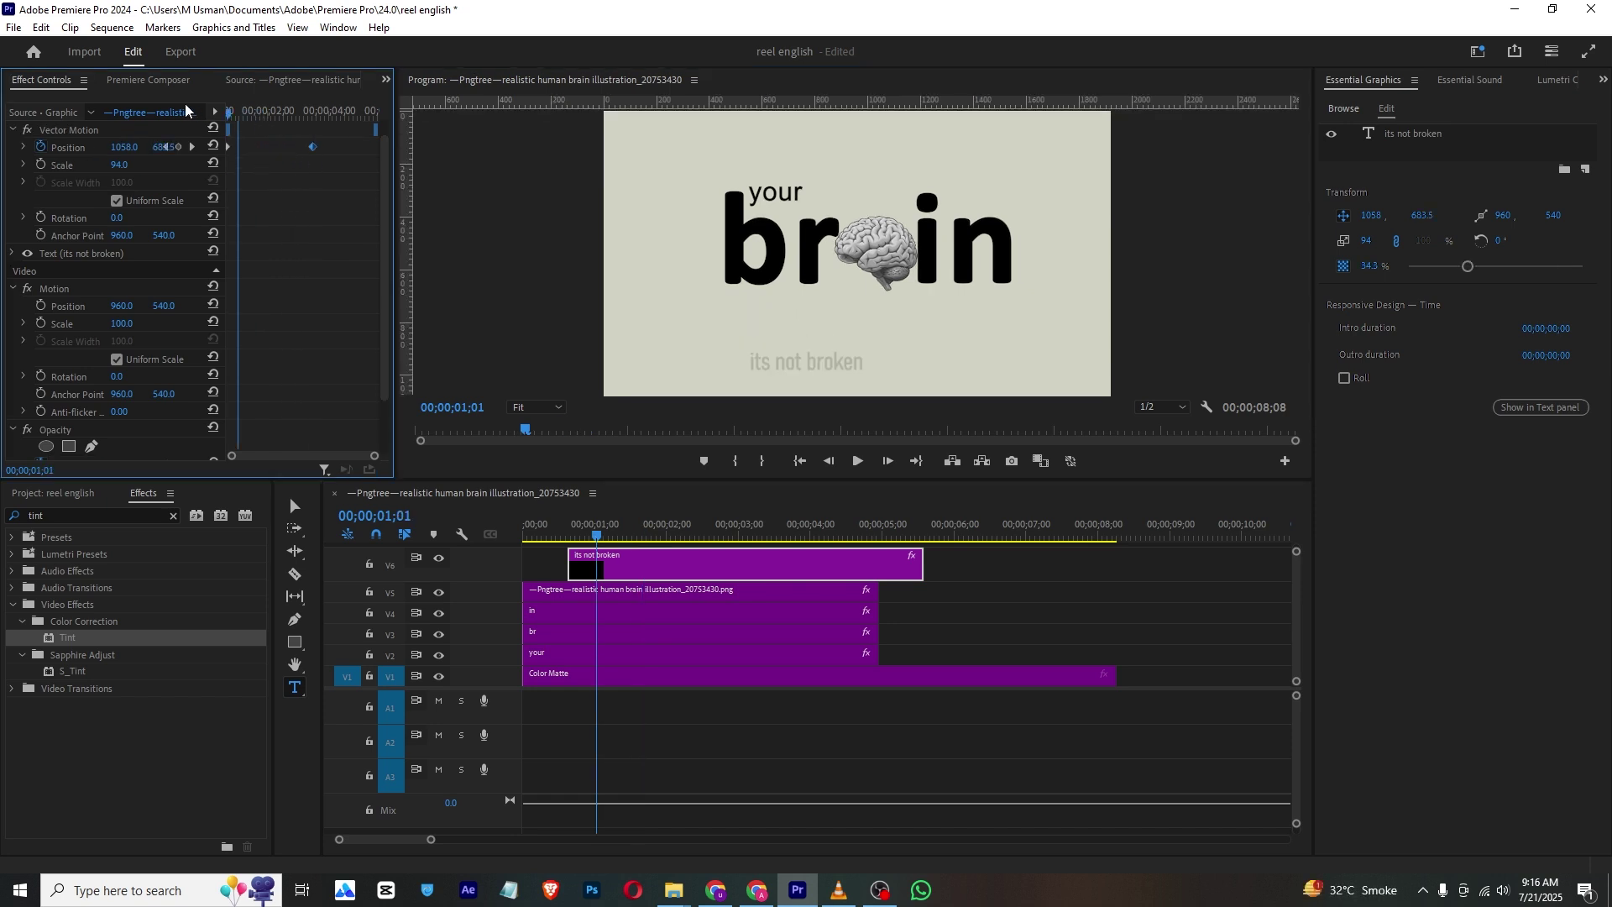
left_click(856, 464)
left_click(856, 463)
scroll(267, 284, "down", 2)
left_click_drag(261, 396, 313, 396)
scroll(302, 252, "up", 2)
left_click_drag(315, 166, 214, 106)
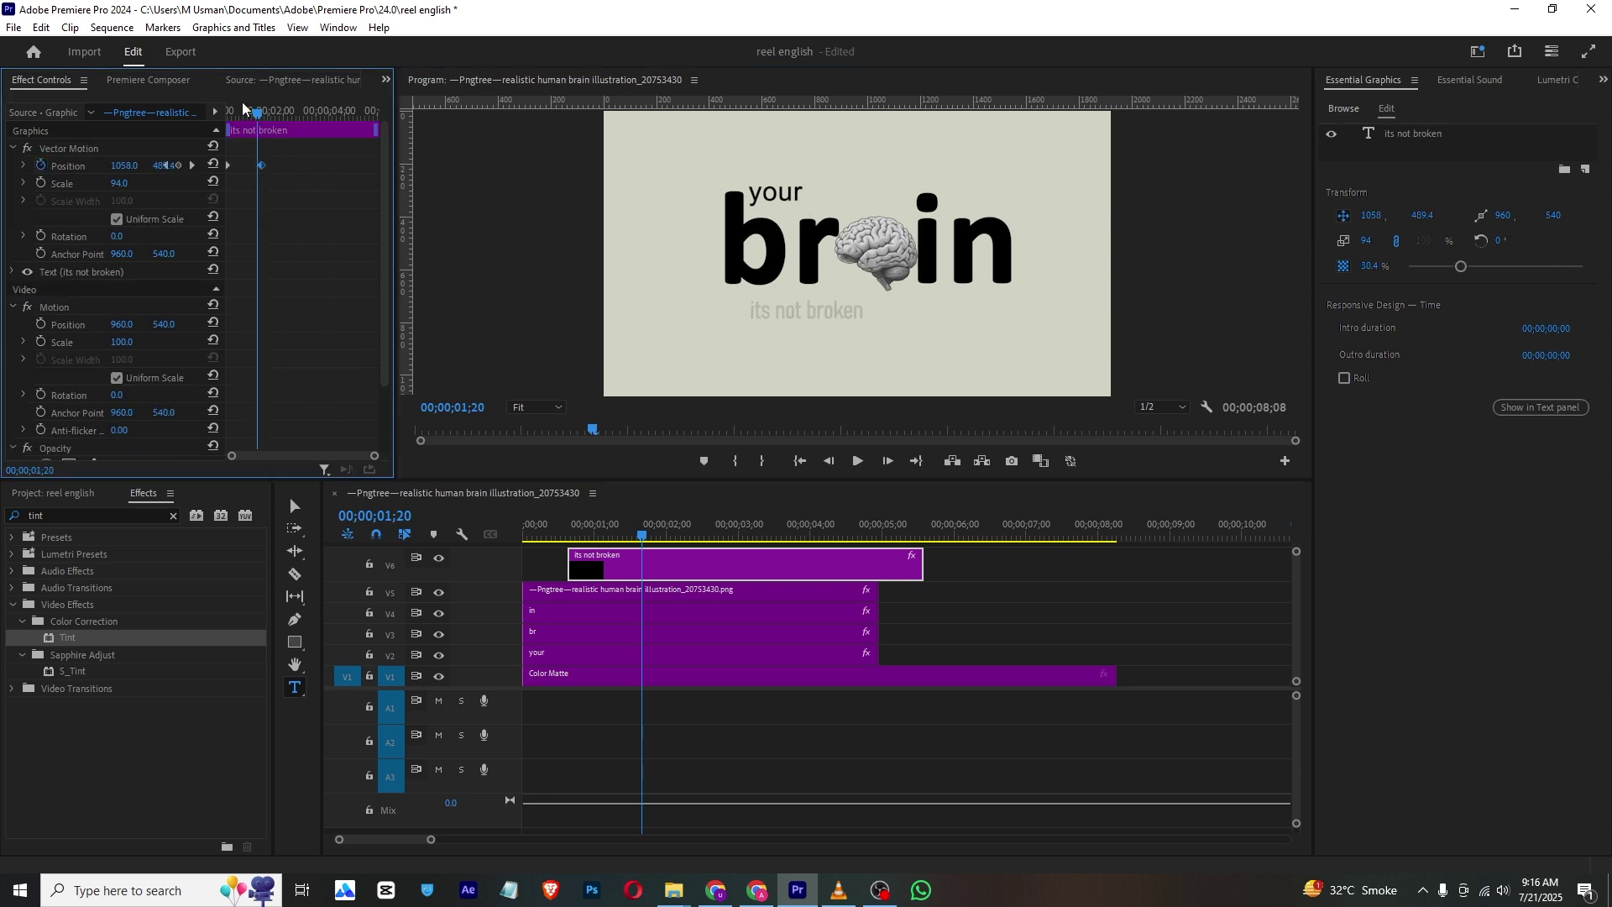
left_click(858, 468)
Step: Set the caption's end position keyframe to Ease In and preview it
left_click(255, 153)
right_click(260, 167)
left_click(262, 166)
right_click(262, 165)
mouse_move(352, 313)
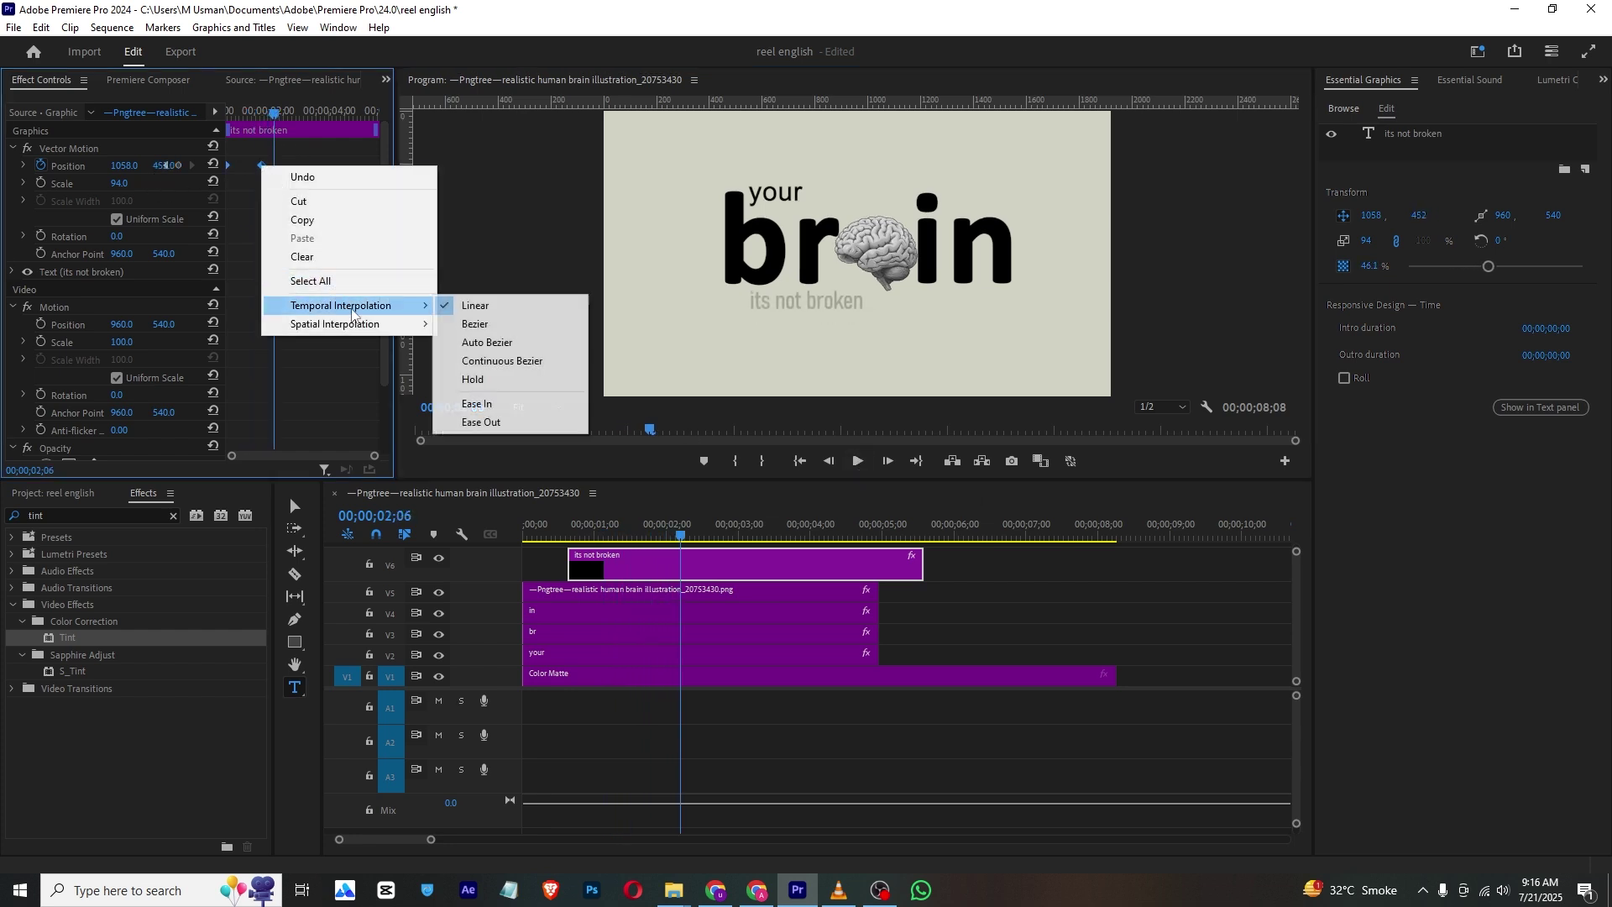
left_click(507, 405)
left_click_drag(260, 106, 141, 123)
left_click(856, 461)
left_click(858, 461)
Step: Move the caption's Opacity keyframe earlier so it fades in sooner, then replay
scroll(295, 250, "down", 2)
left_click_drag(329, 416, 309, 416)
key("Home")
left_click(863, 462)
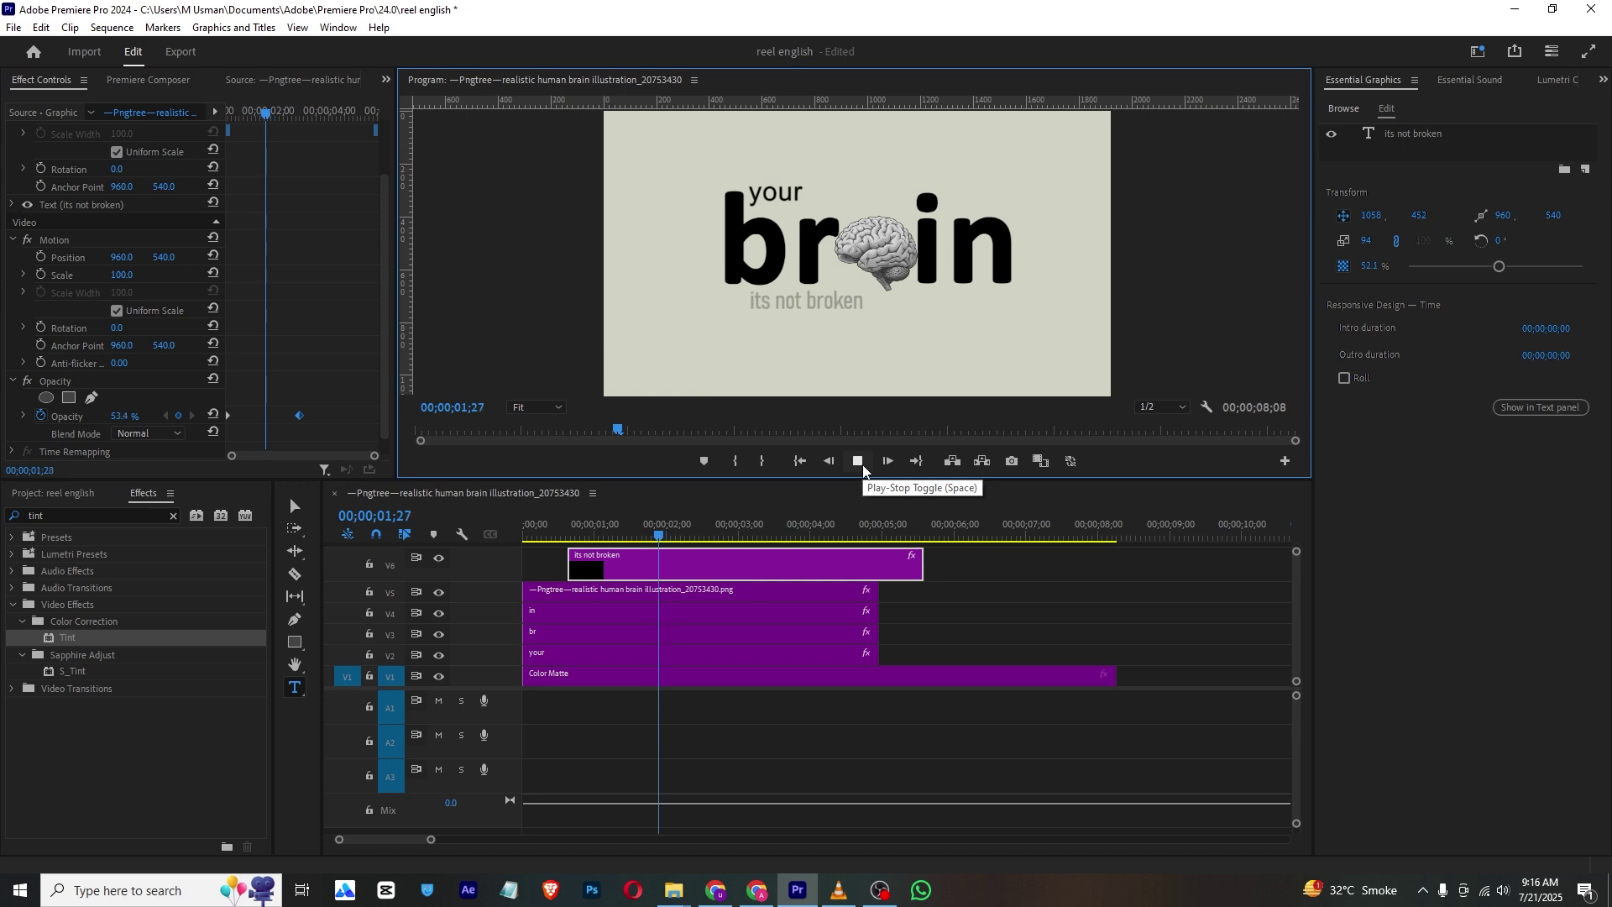
left_click(863, 466)
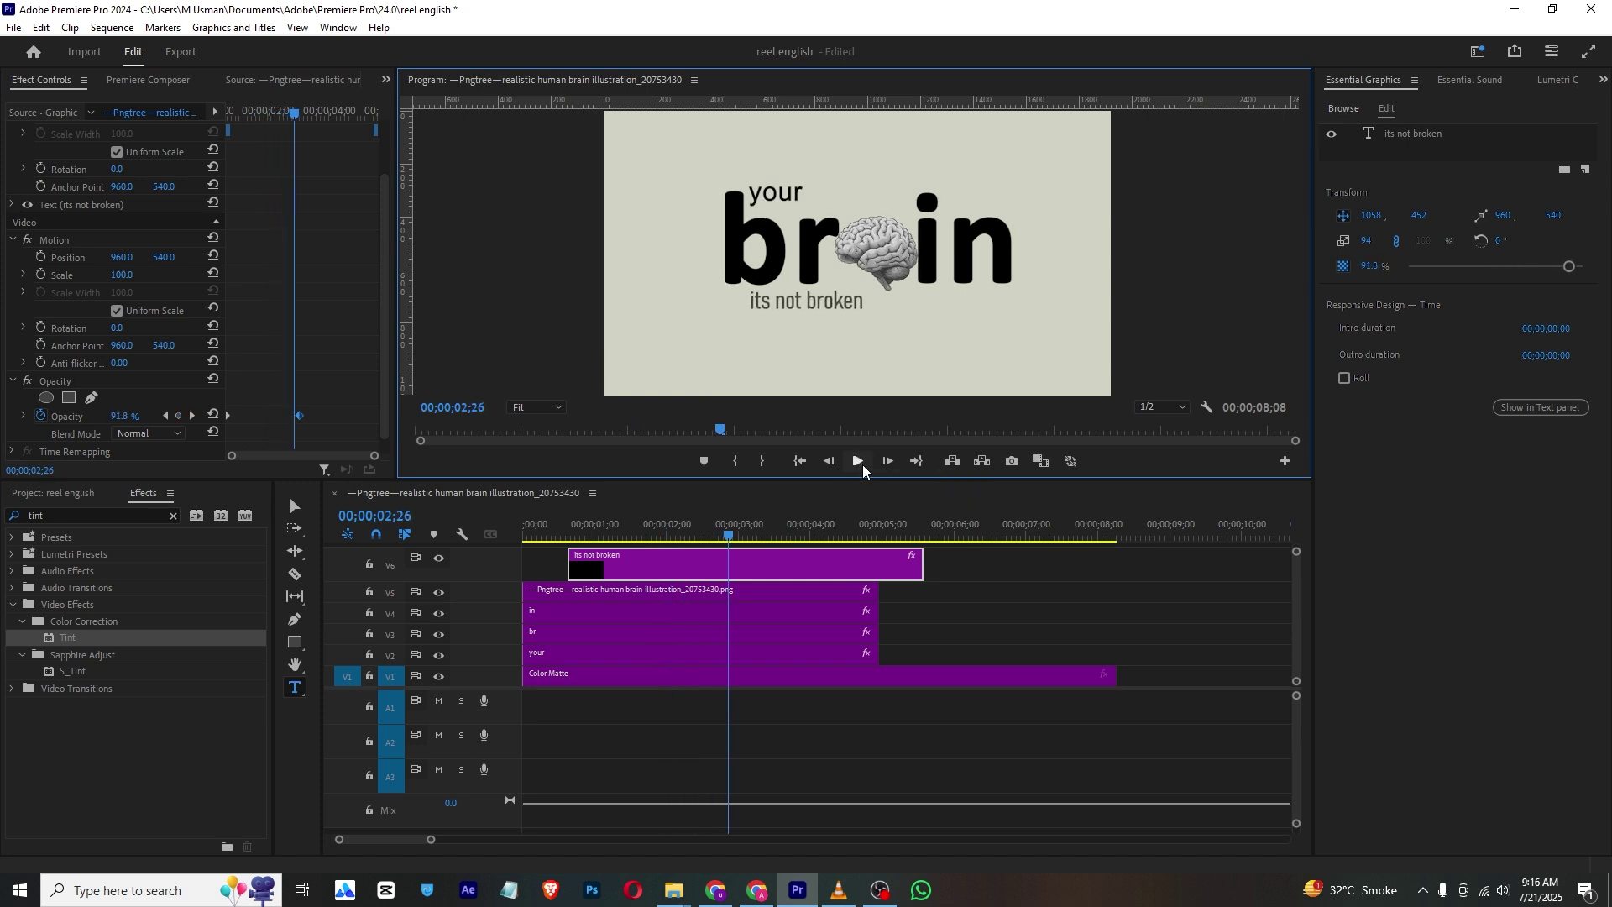
Step: Compare against the title section of the reference video in VLC
left_click(838, 890)
mouse_move(376, 853)
left_mouse_down()
mouse_move(345, 840)
mouse_move(400, 840)
left_mouse_up()
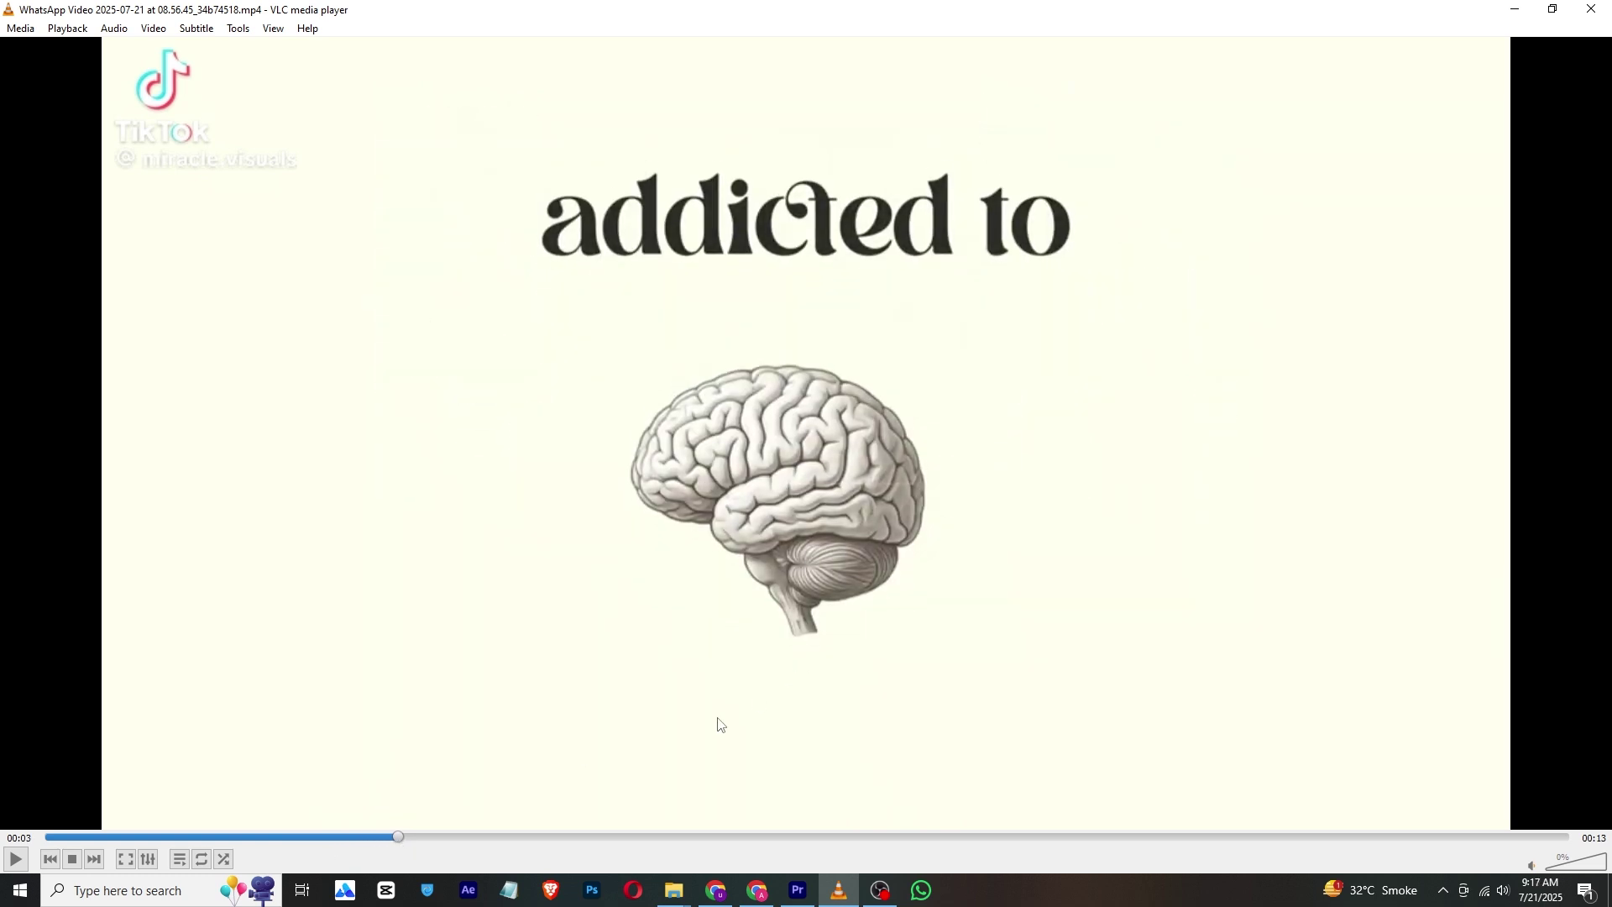
left_click(797, 890)
Step: Nest the V2–V6 title and brain clips into Nested Sequence 01
left_click_drag(1020, 554, 732, 660)
right_click(734, 659)
left_click(776, 500)
left_click(773, 461)
left_click(752, 659)
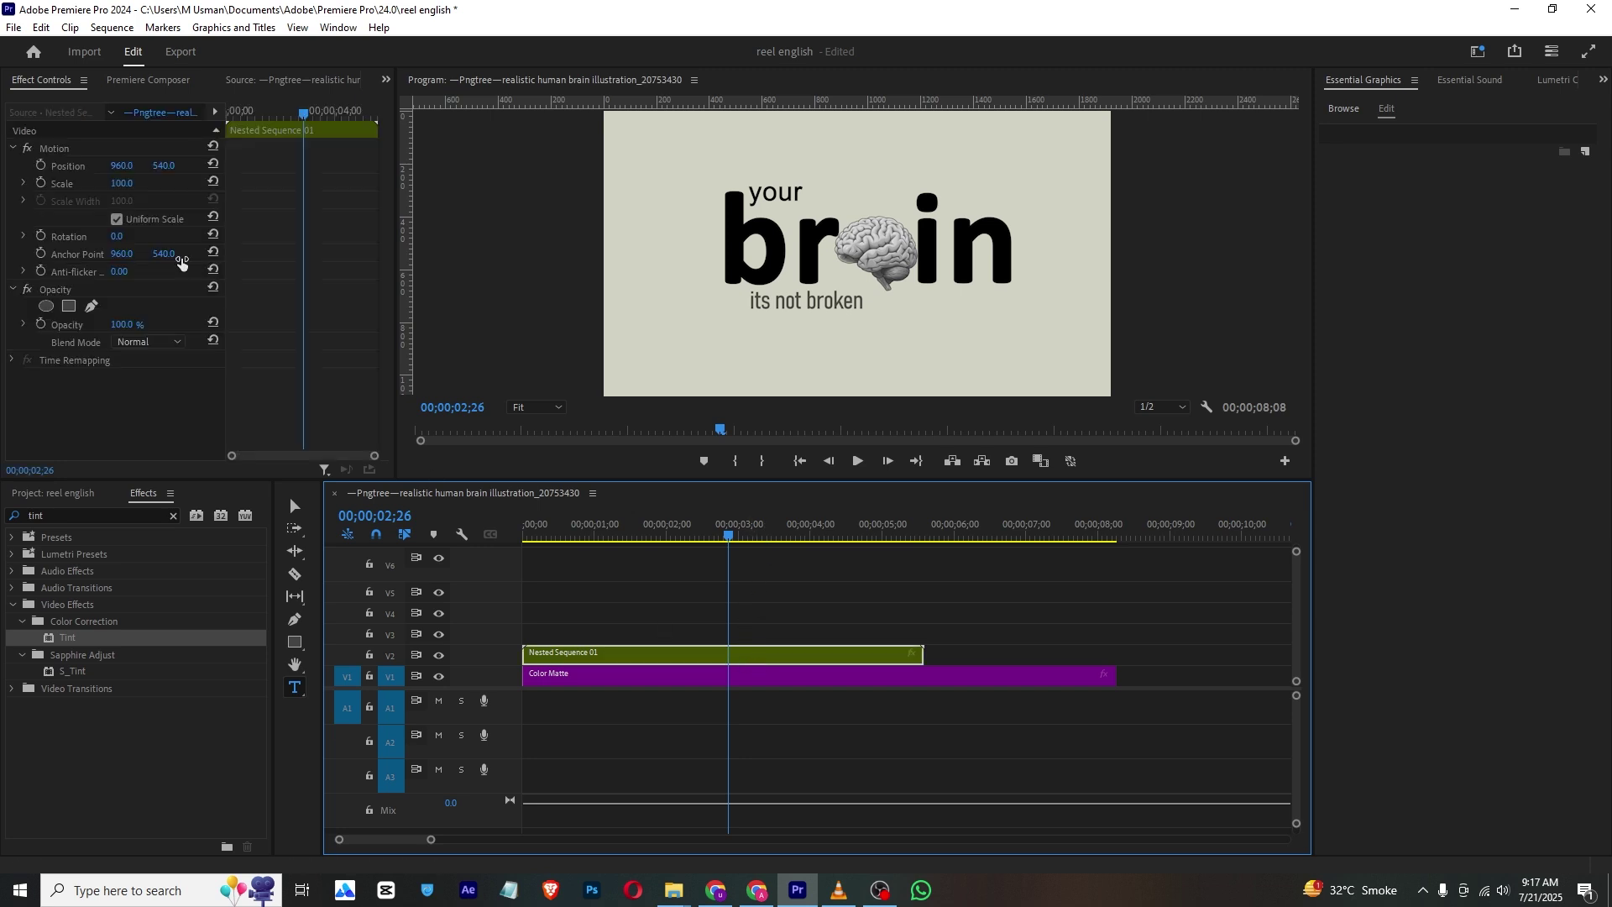
Step: Keyframe the nested title's Position from 960, 540 to Y about -270 at 03;20
left_click(43, 162)
left_click_drag(315, 118, 329, 119)
left_click_drag(155, 167, 165, 166)
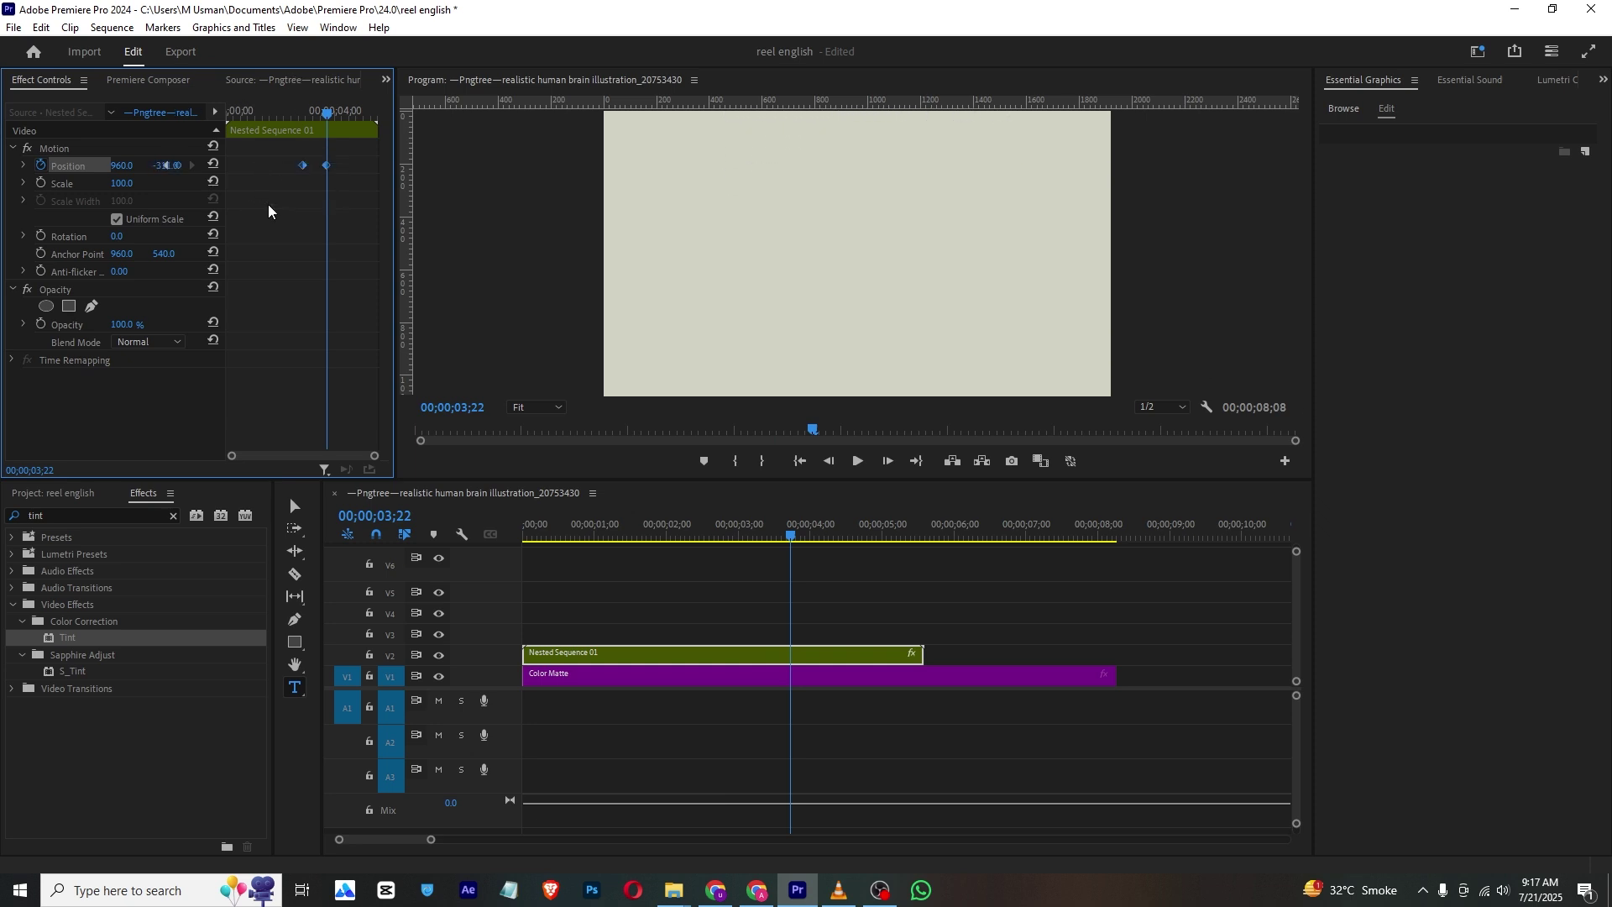
Step: Set the exit position keyframe to Ease In and preview the slide-out
right_click(301, 167)
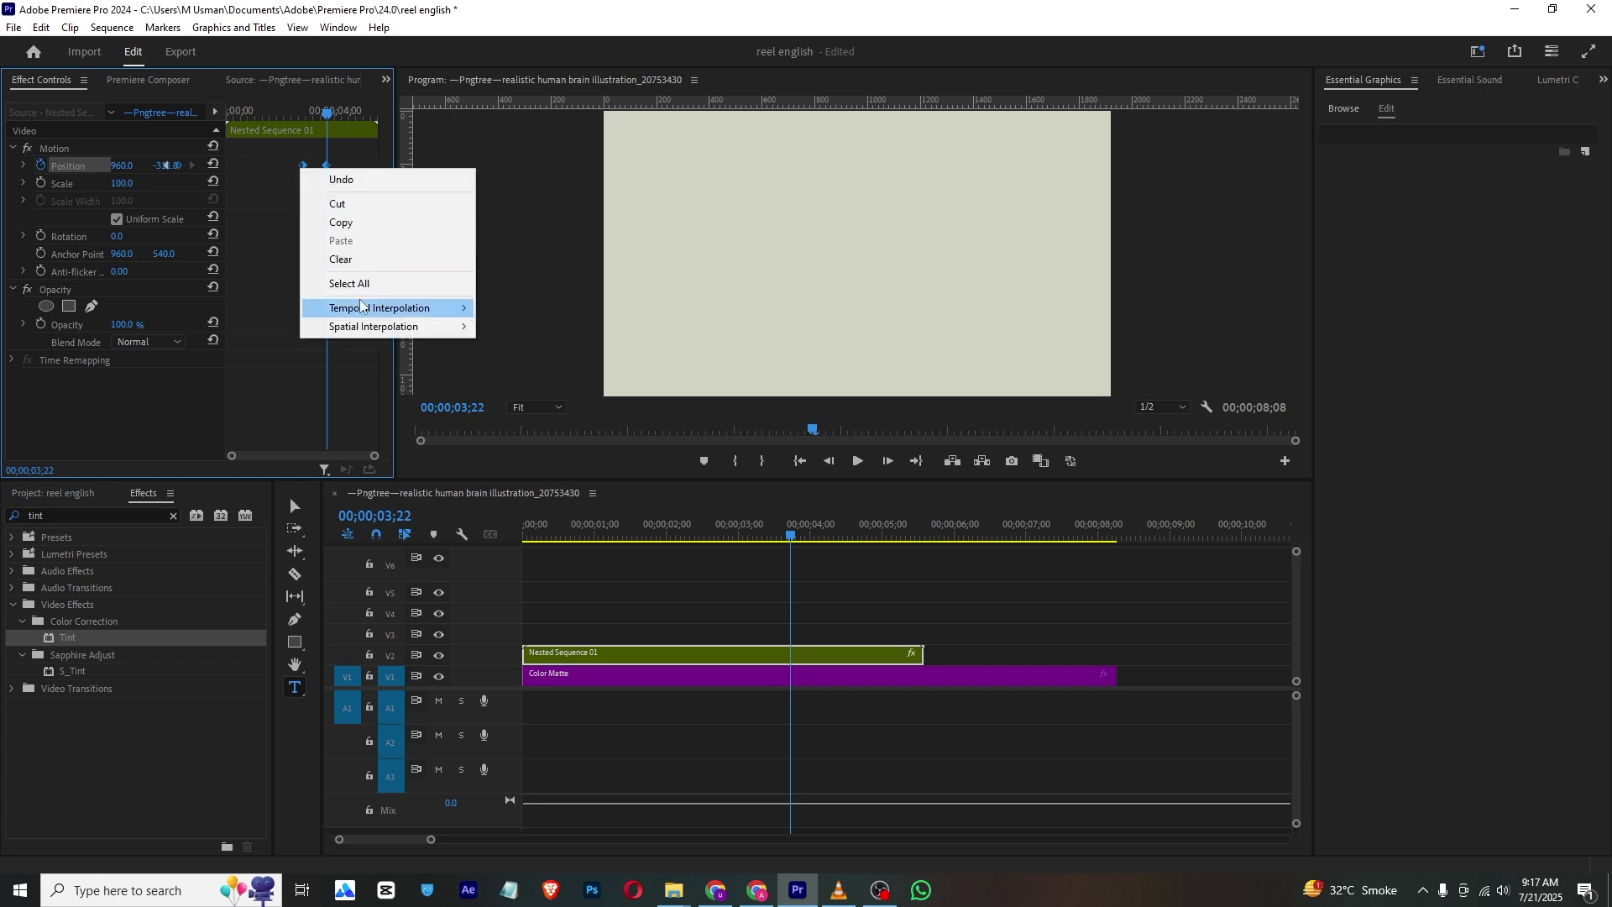
mouse_move(361, 308)
left_click(488, 400)
left_click_drag(306, 114, 175, 118)
left_click(857, 461)
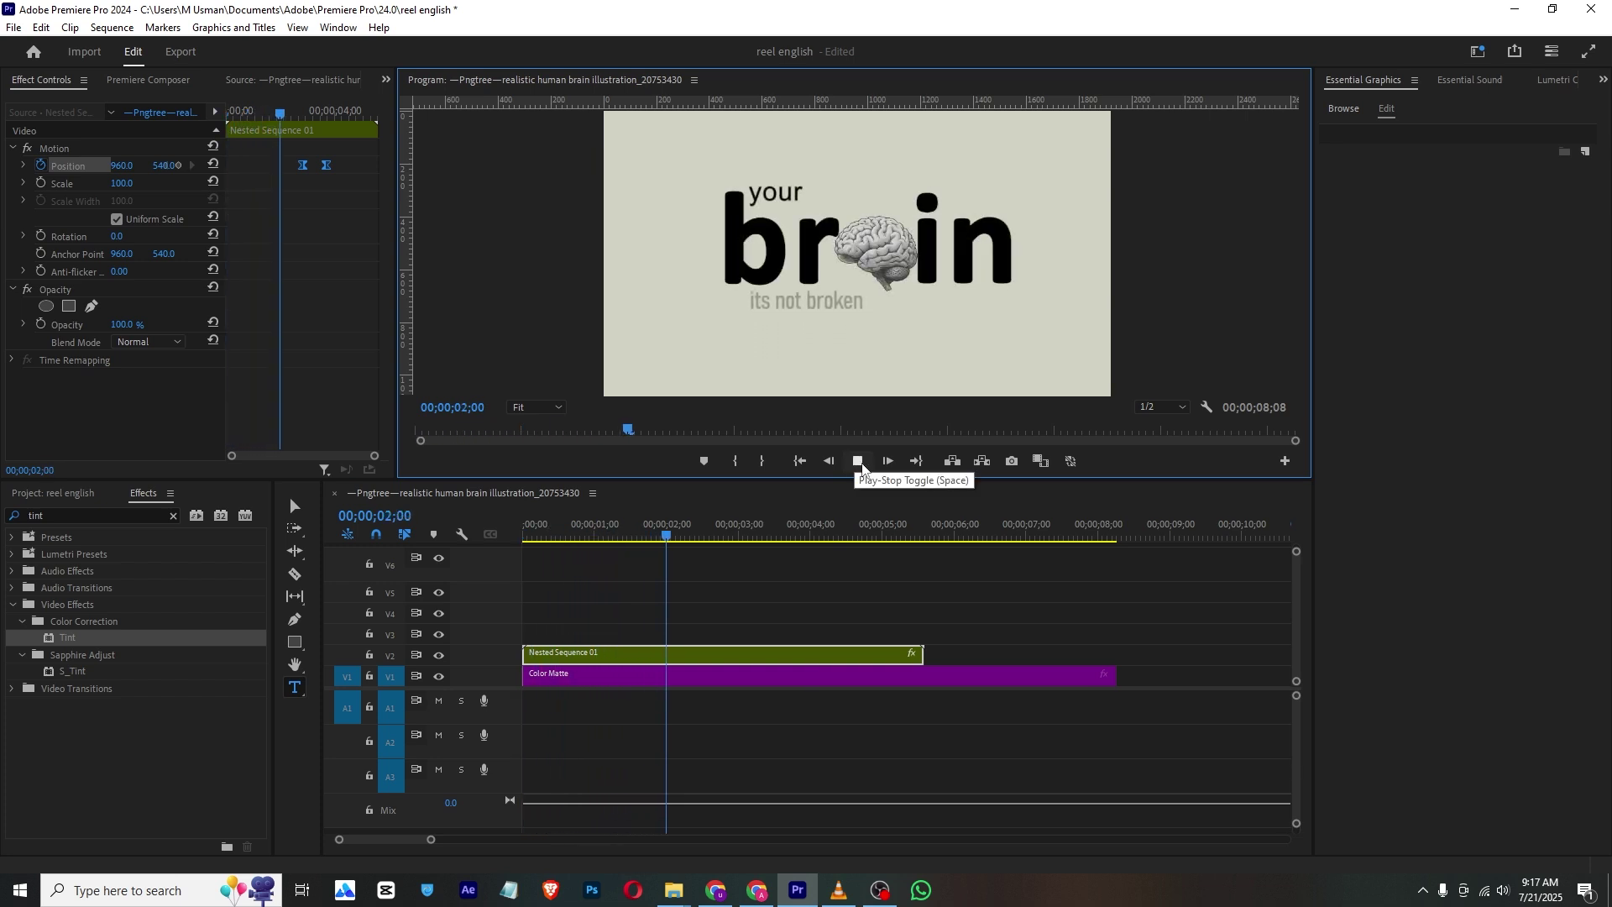
left_click(857, 461)
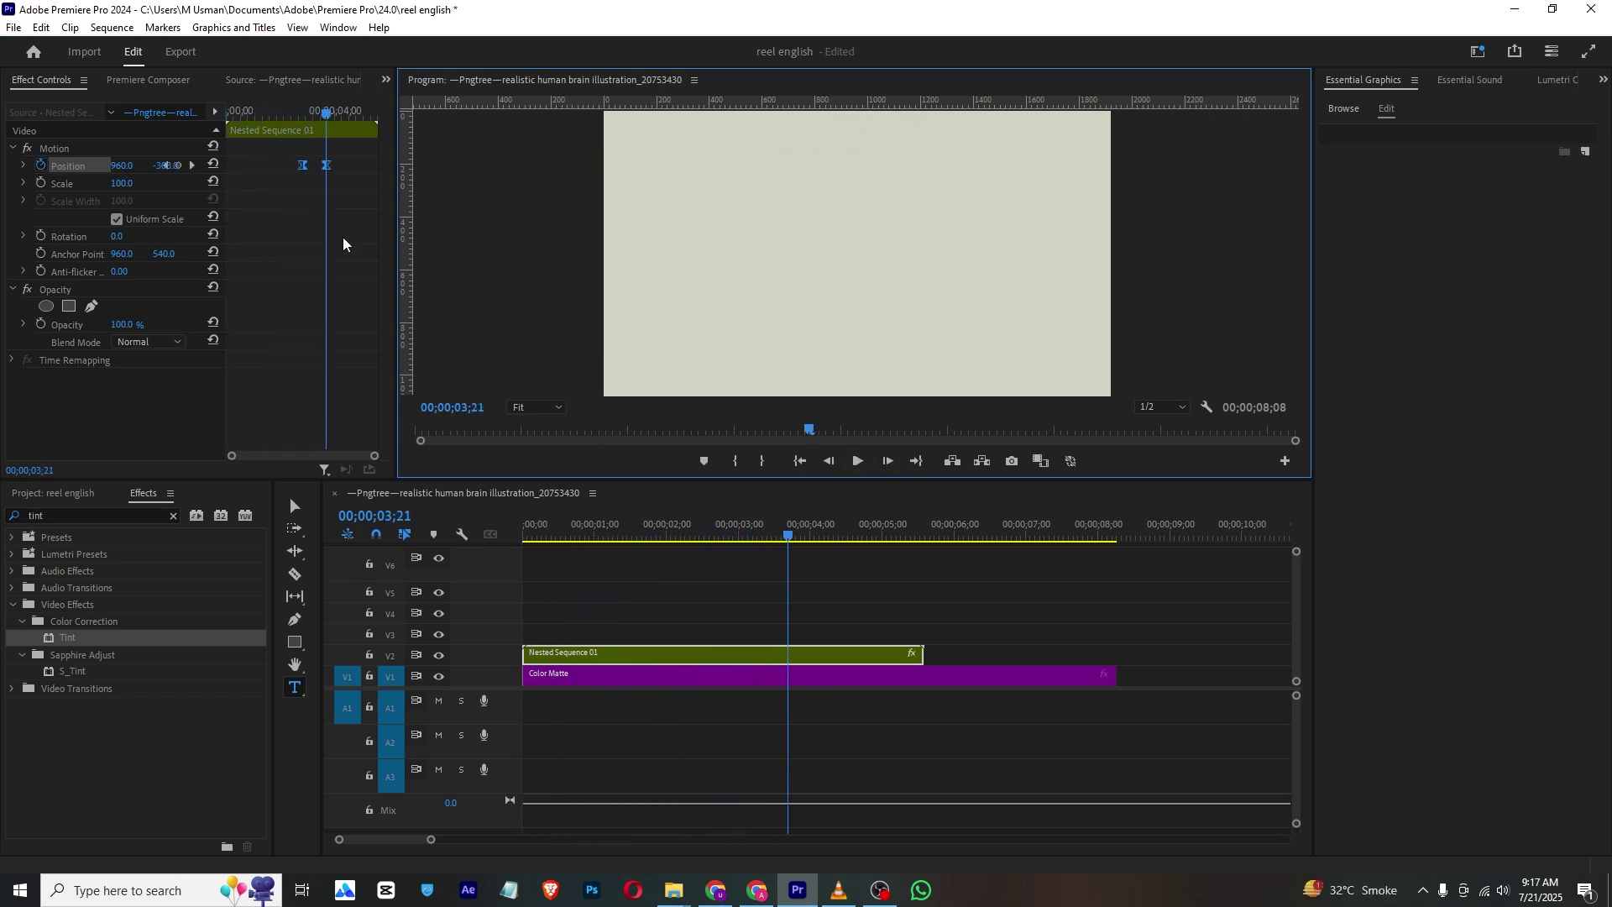
Step: Drag the Position velocity handle to smooth the exit, then replay from the start
left_click(23, 165)
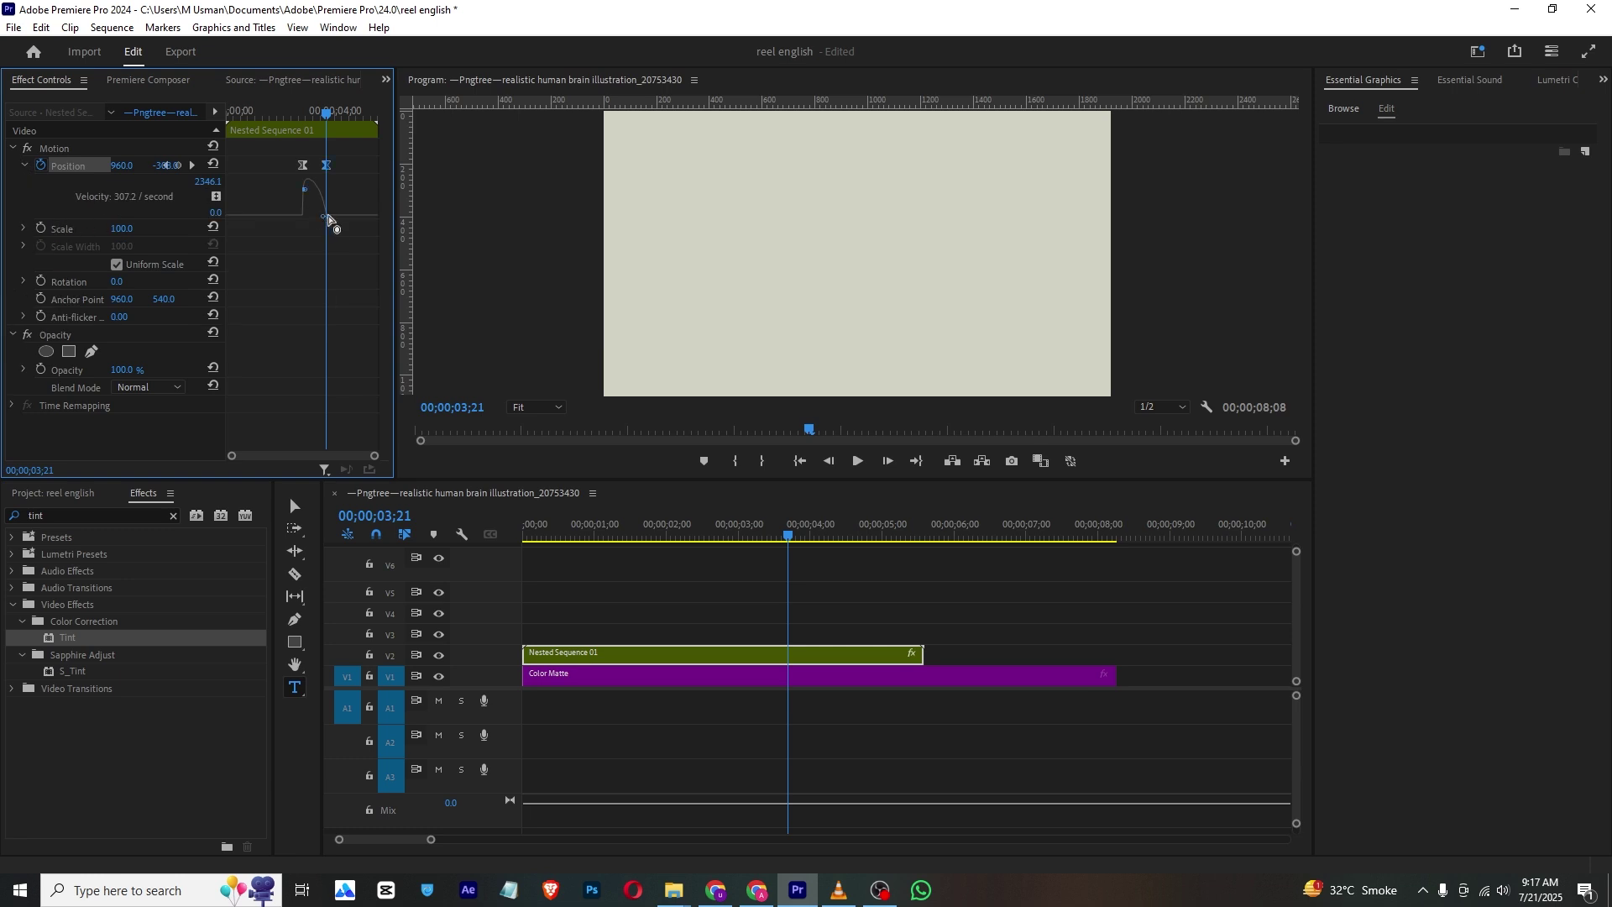
left_click_drag(307, 193, 310, 216)
left_click_drag(294, 119, 307, 118)
key("space")
key("Home")
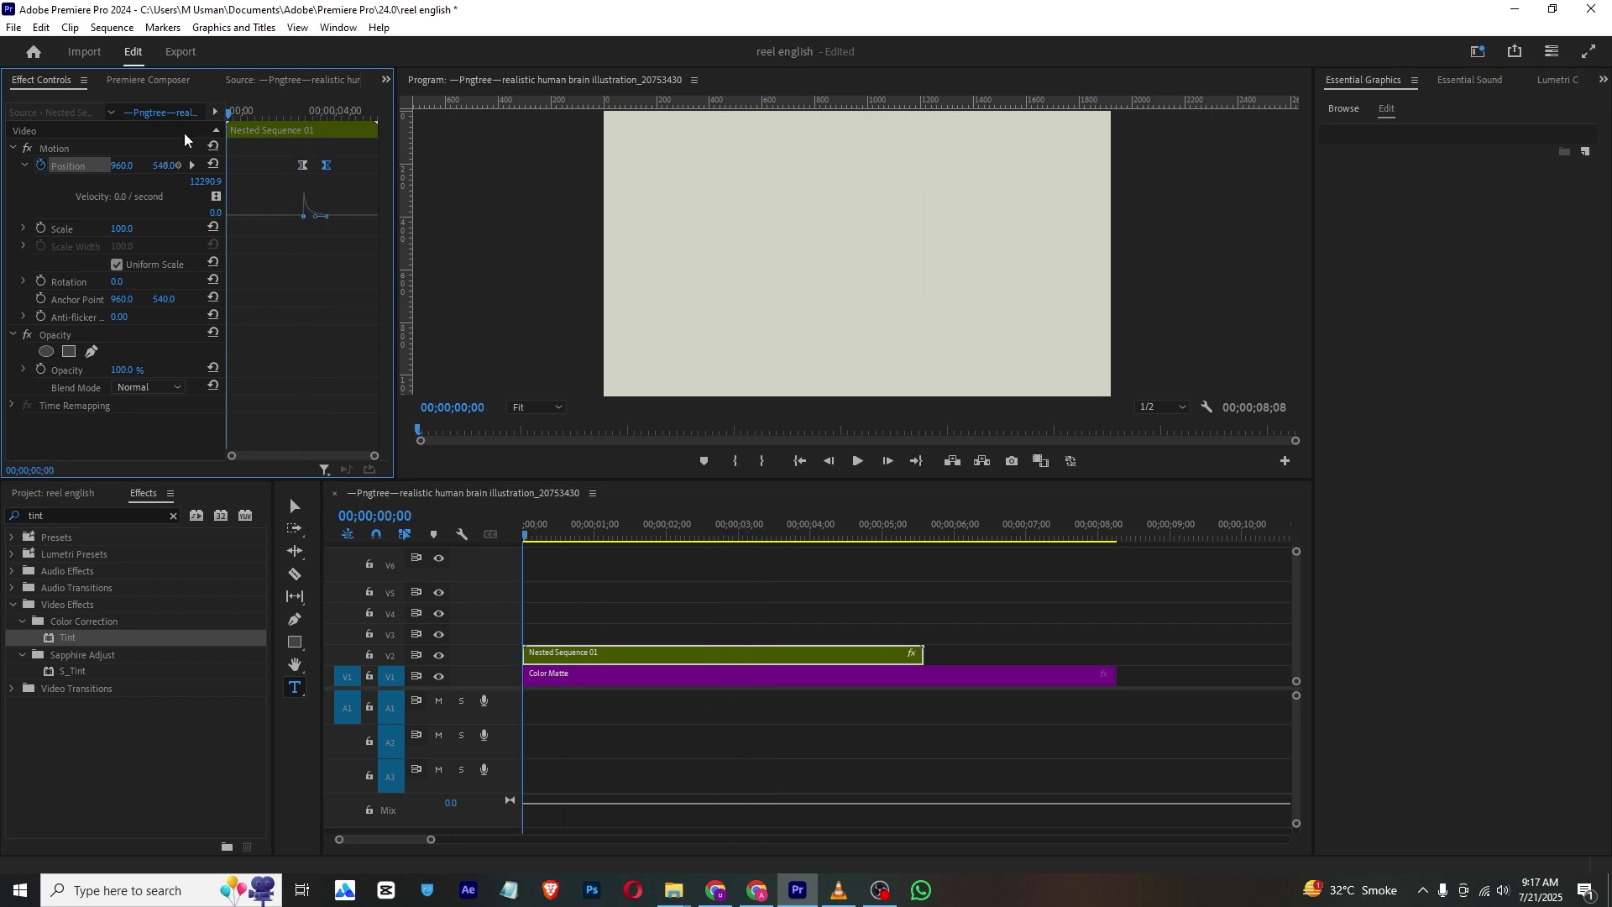
left_click(858, 466)
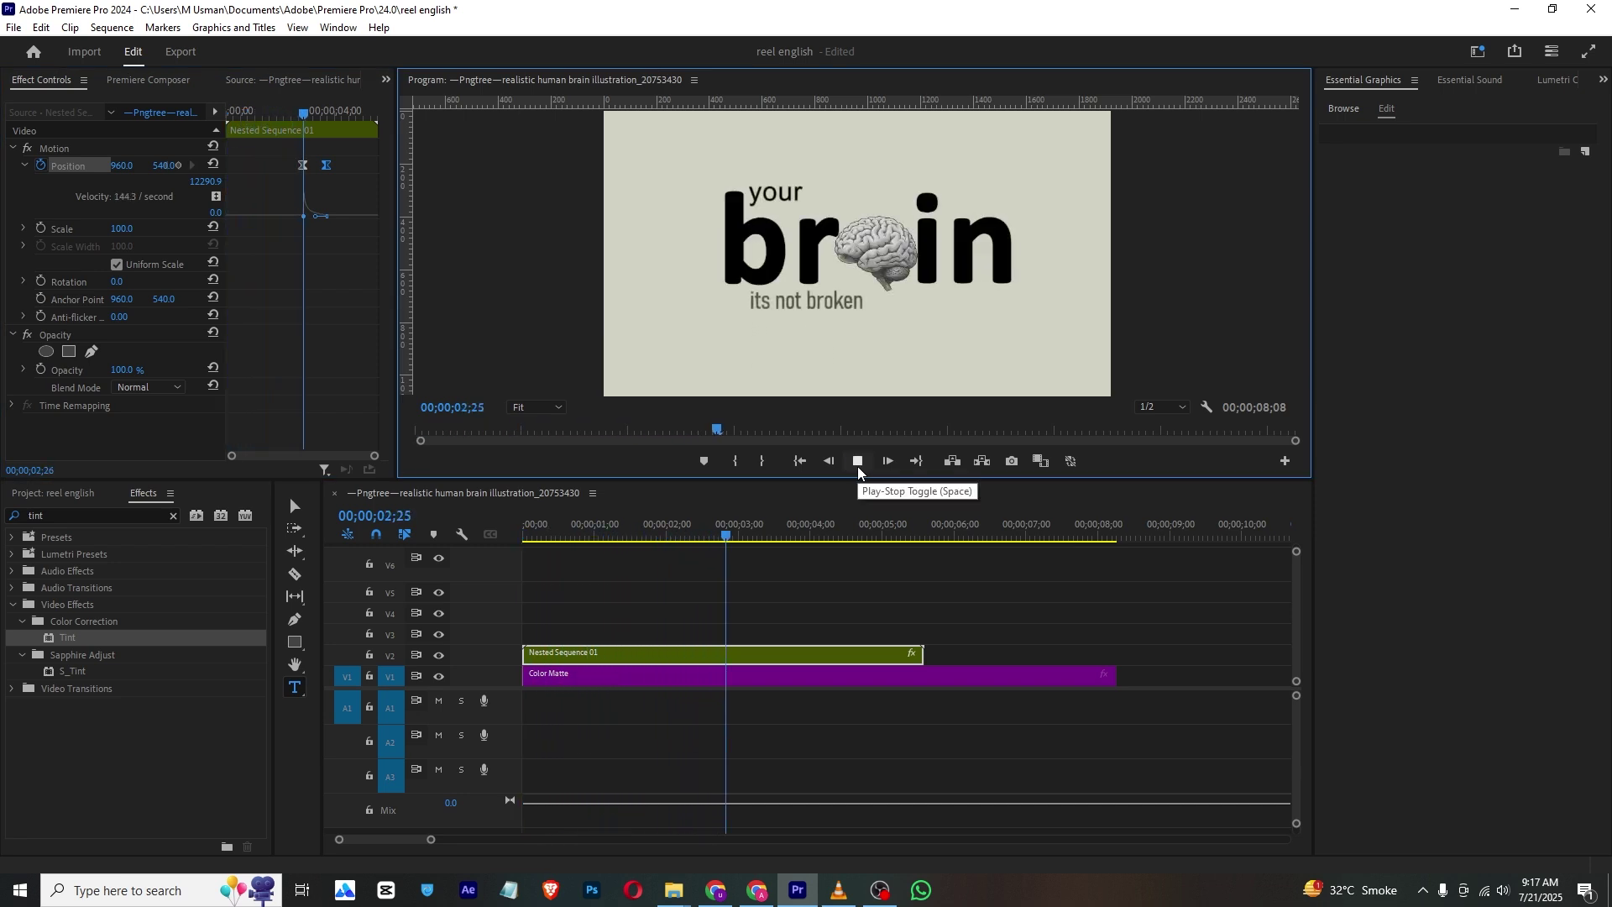
left_click(858, 466)
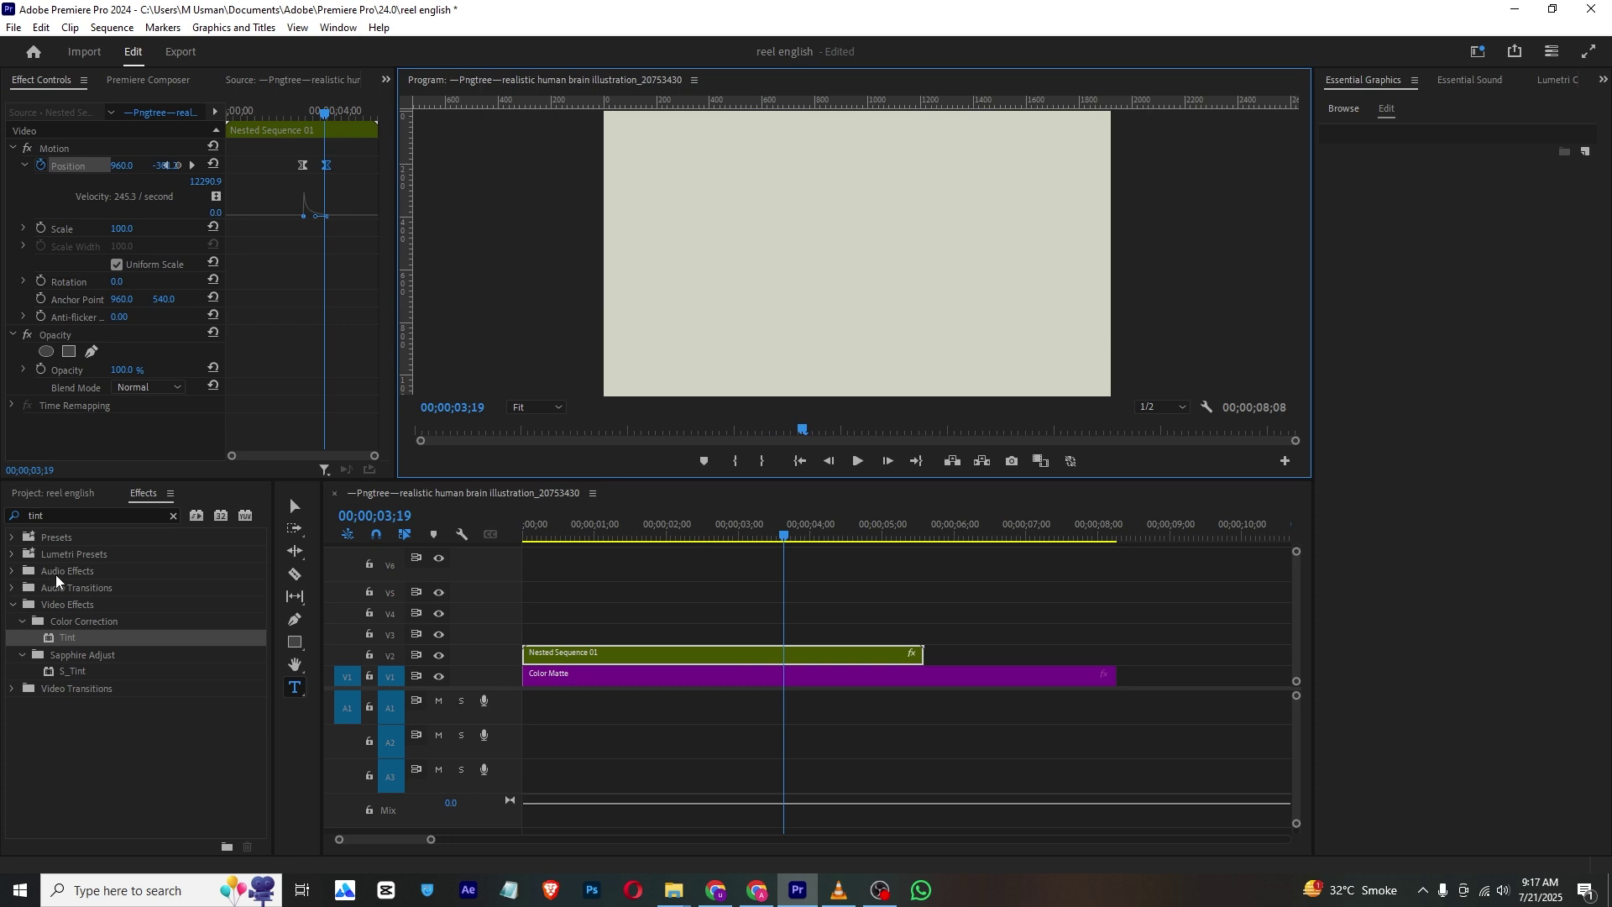
left_click(33, 500)
Step: Place the Pngtree brain image on V3 at 00;00;03;19 and scale it to 29%
left_click_drag(101, 588, 796, 640)
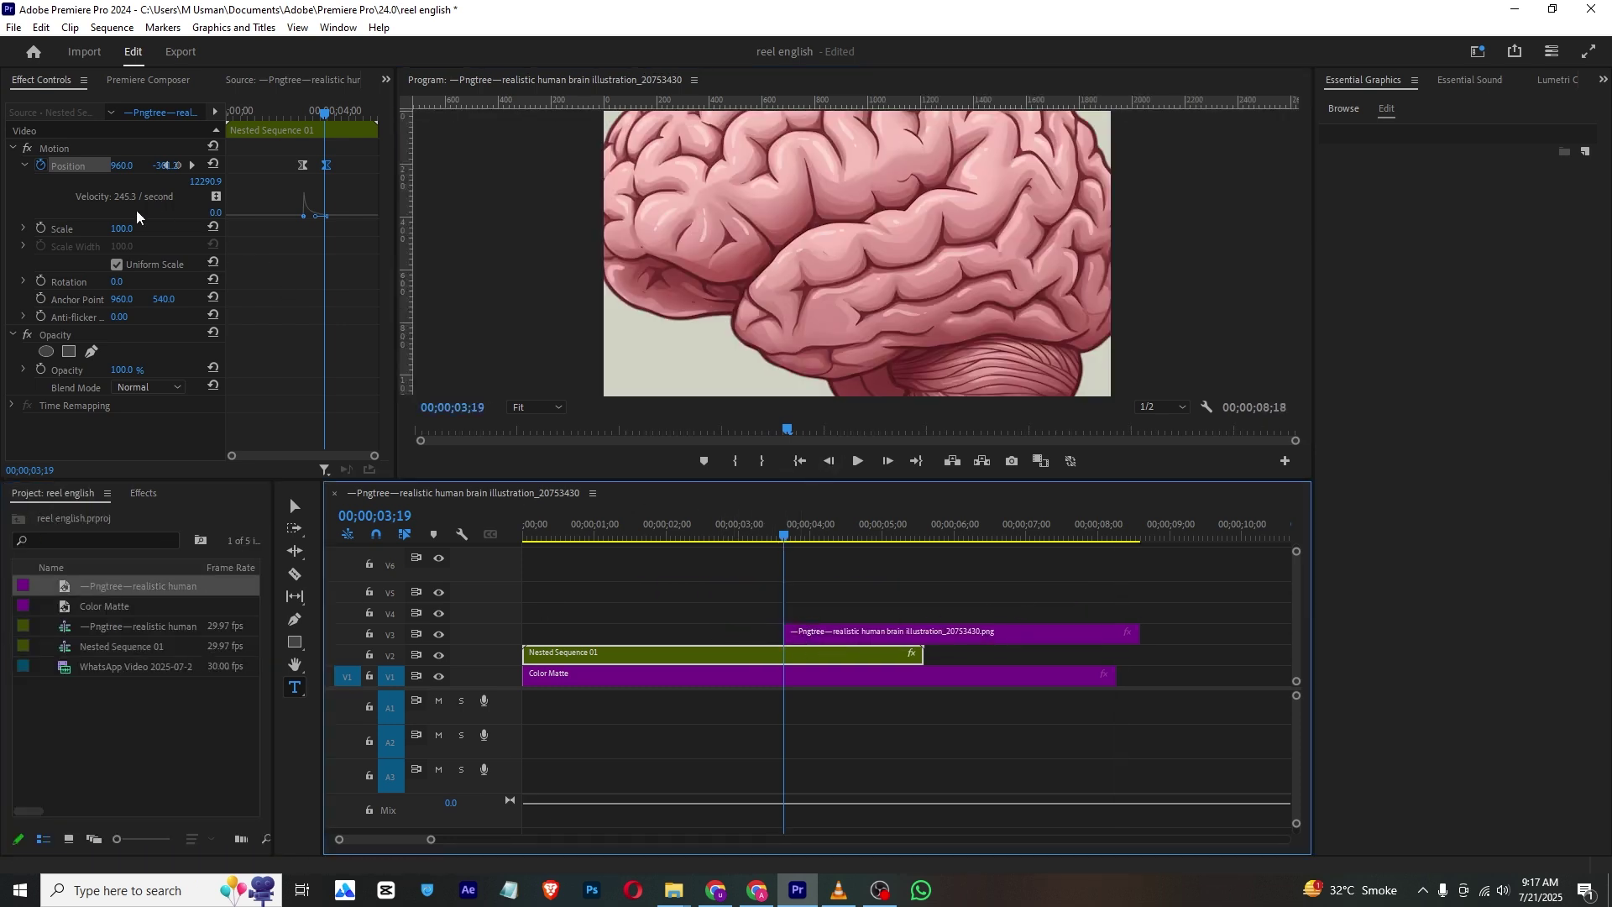
left_click(905, 631)
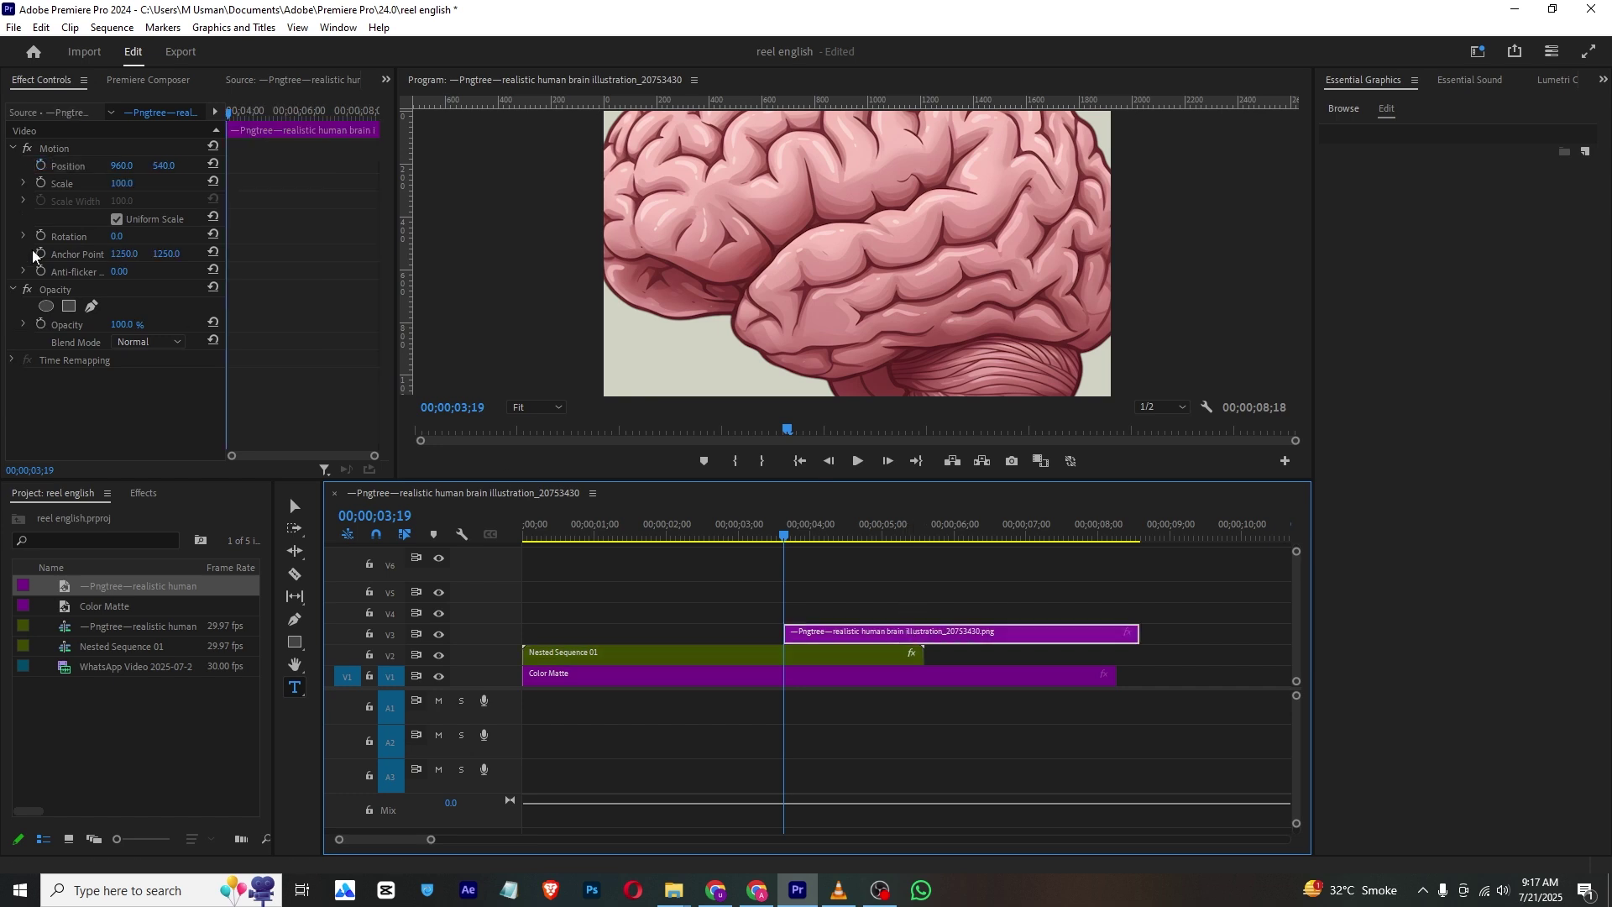
left_click_drag(126, 191, 66, 191)
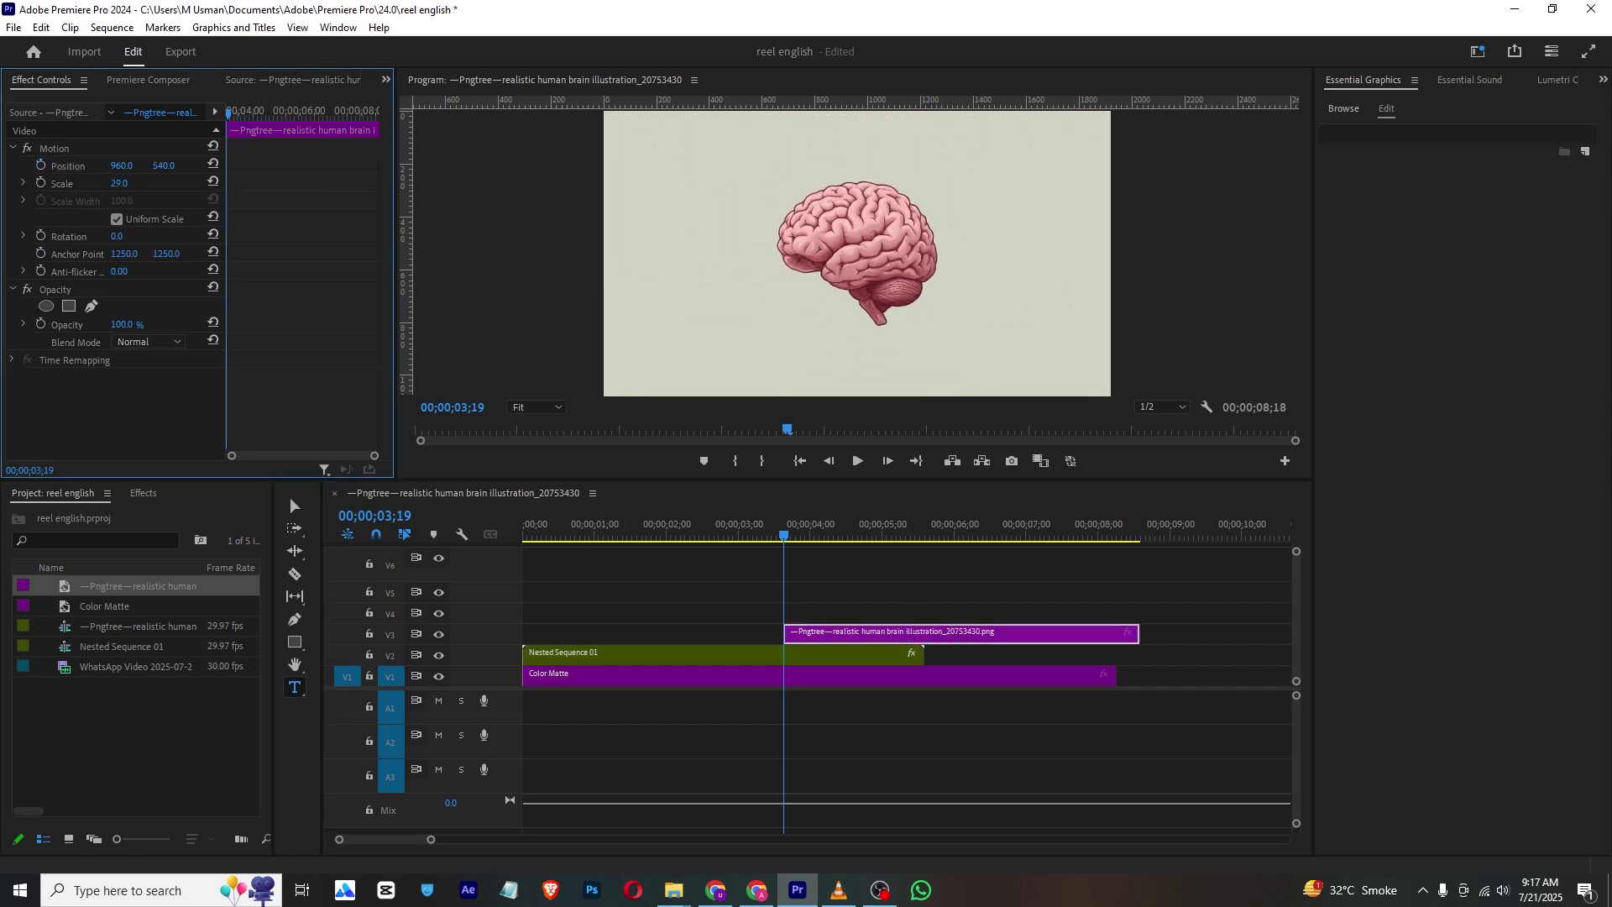
key("alt+Tab")
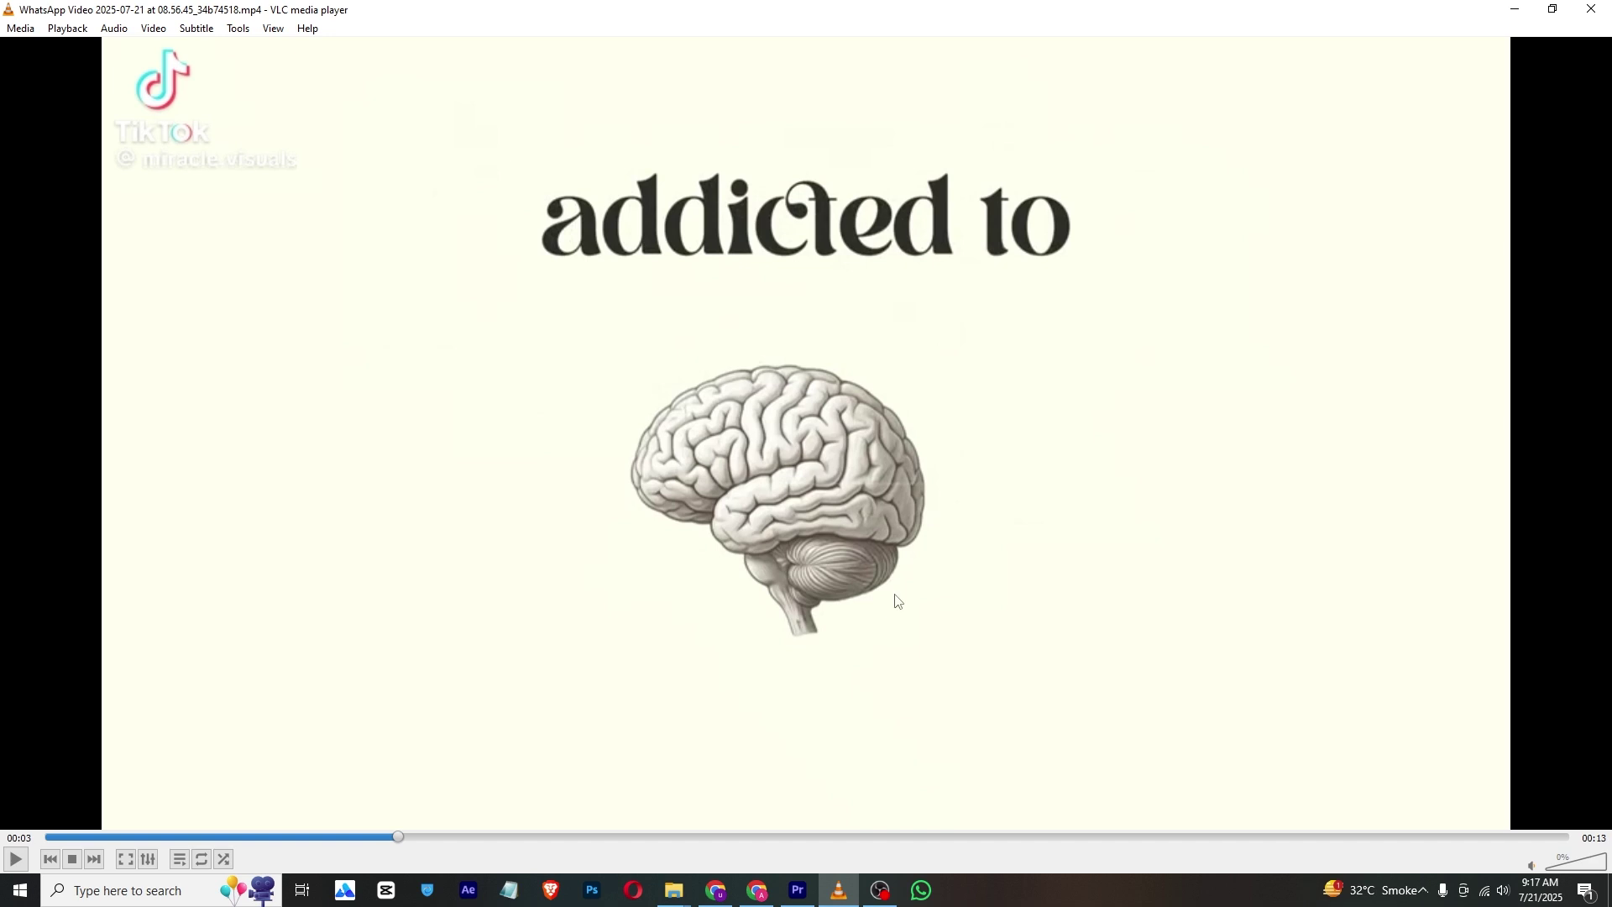
Step: Seek the VLC reference to the split brain labelled quick hits, endless scrolls, noise
left_click_drag(407, 842, 759, 837)
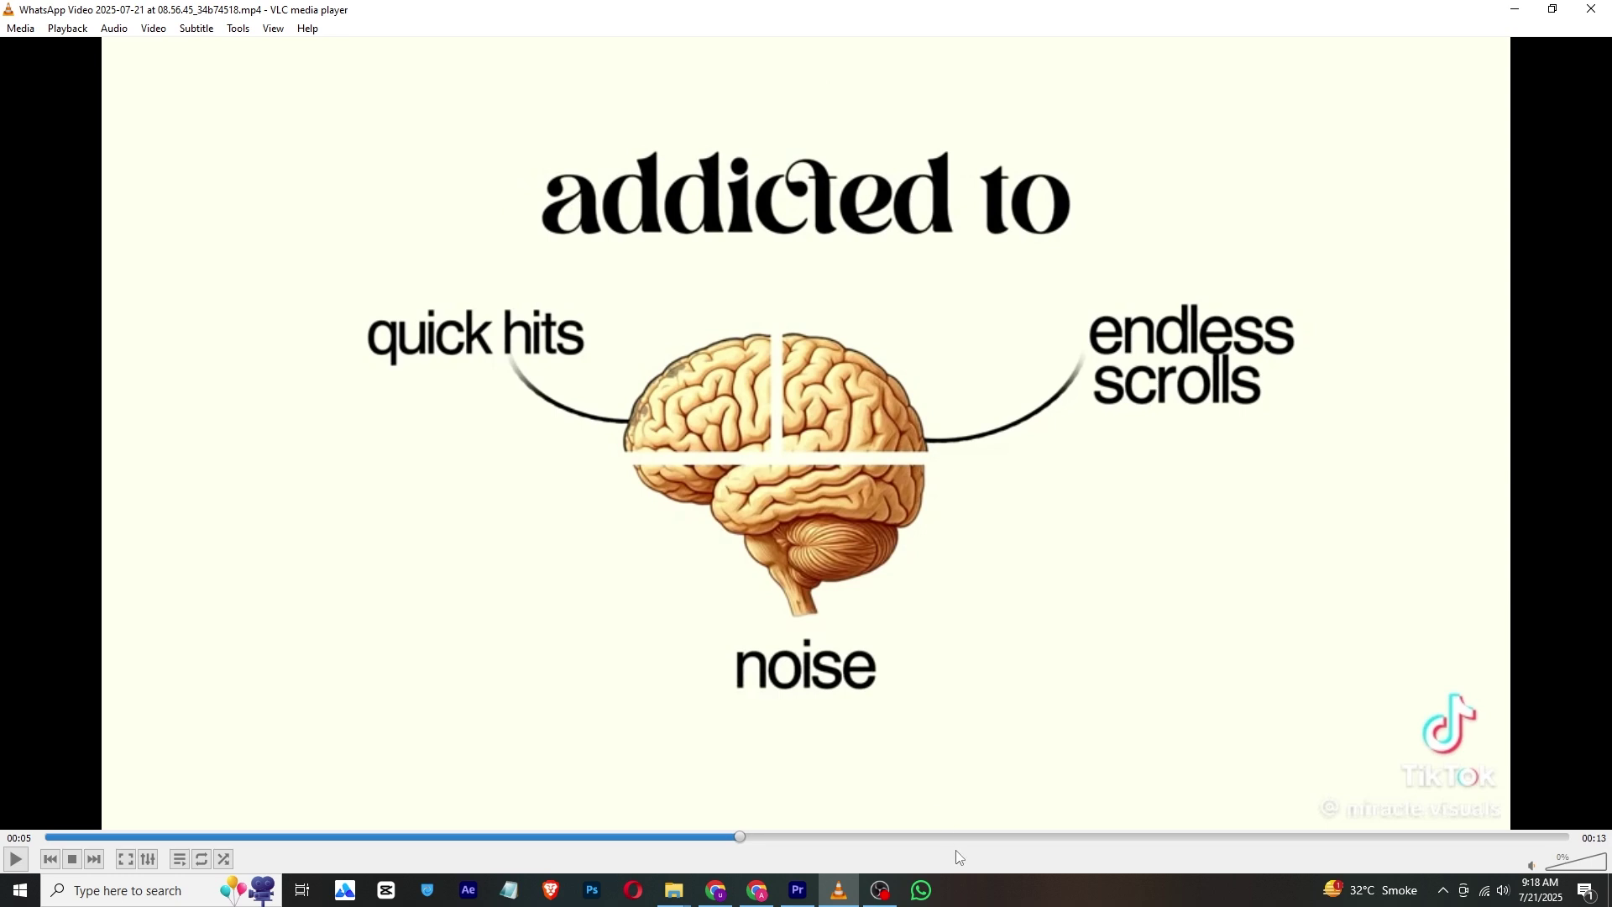
left_click(795, 889)
Step: Tint the brain clip grey, then Alt-drag a duplicate onto V4 at the same time
left_click(143, 495)
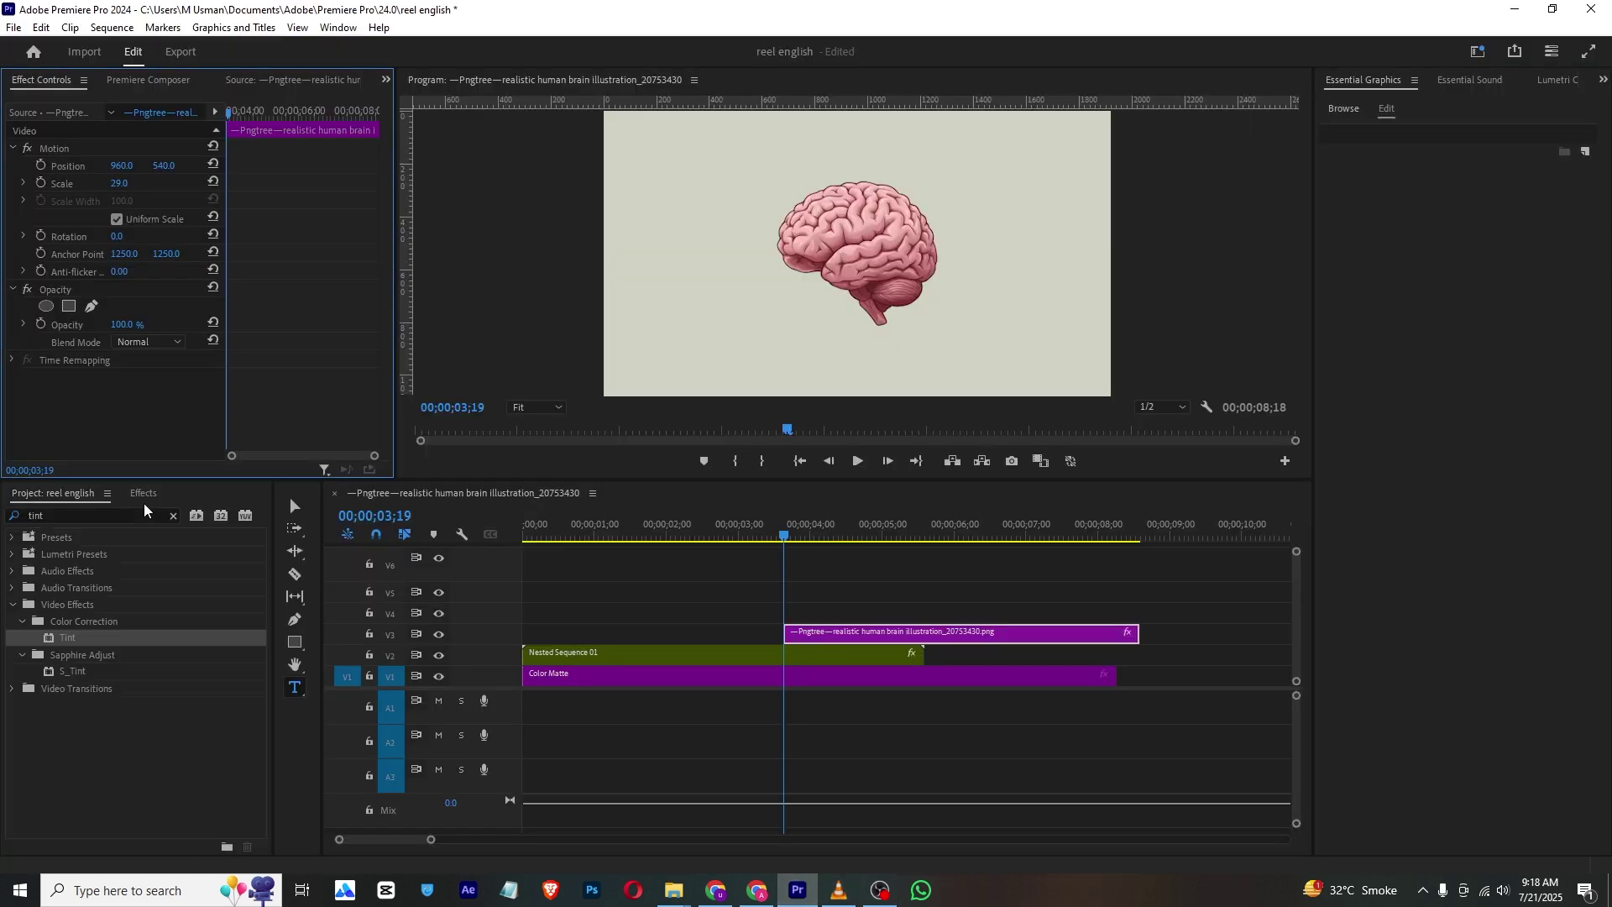
left_click_drag(173, 659, 819, 644)
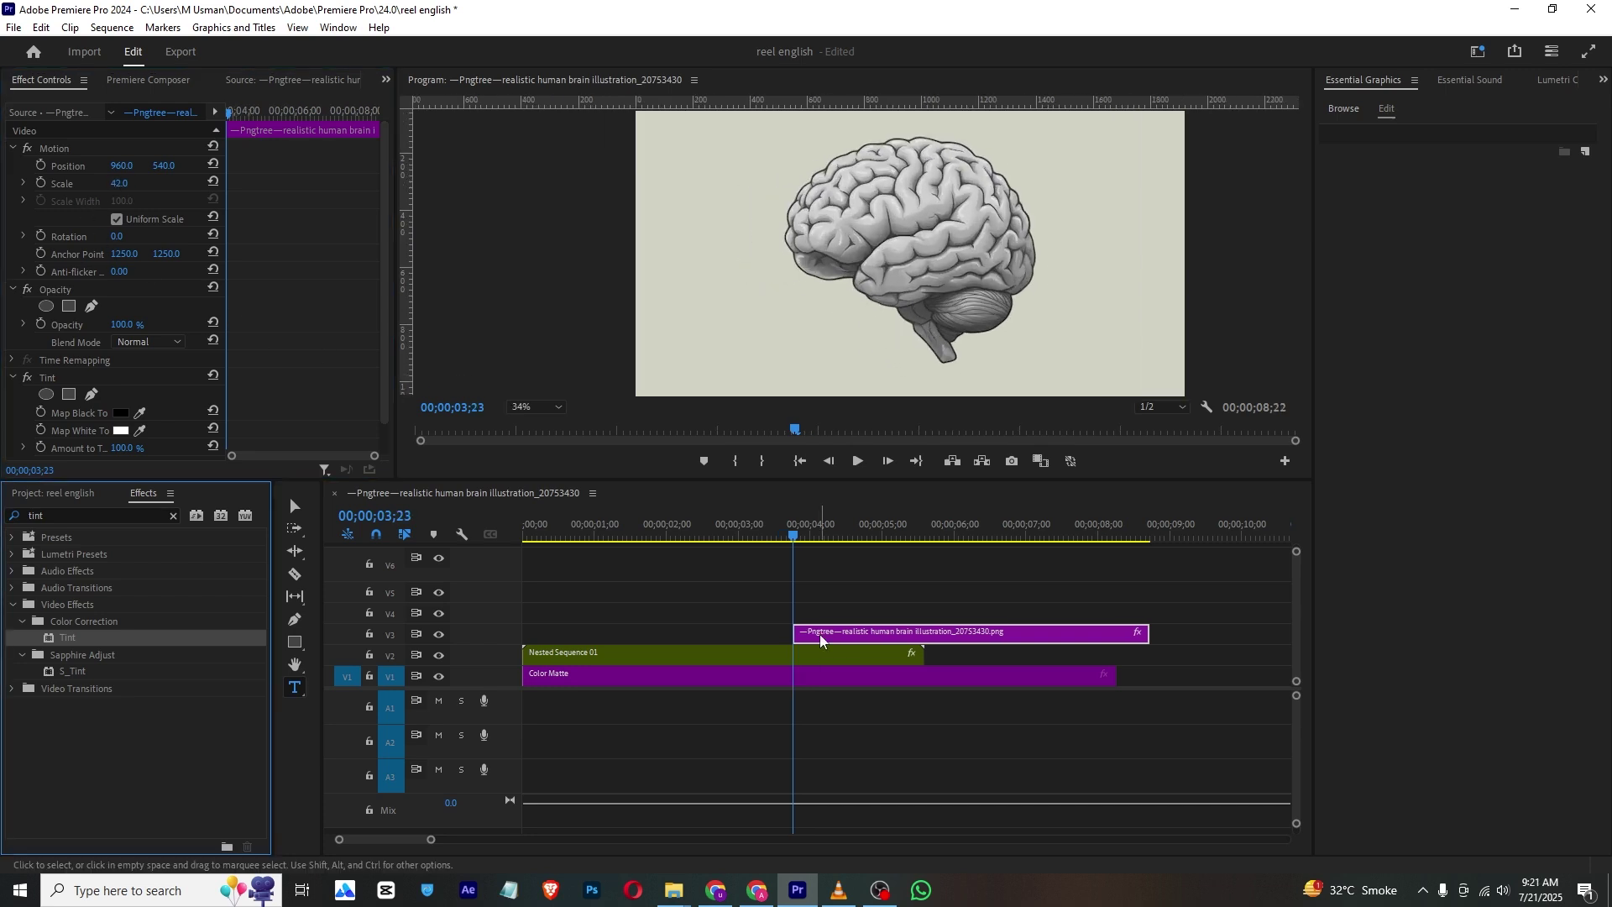
left_click_drag(821, 645, 825, 621)
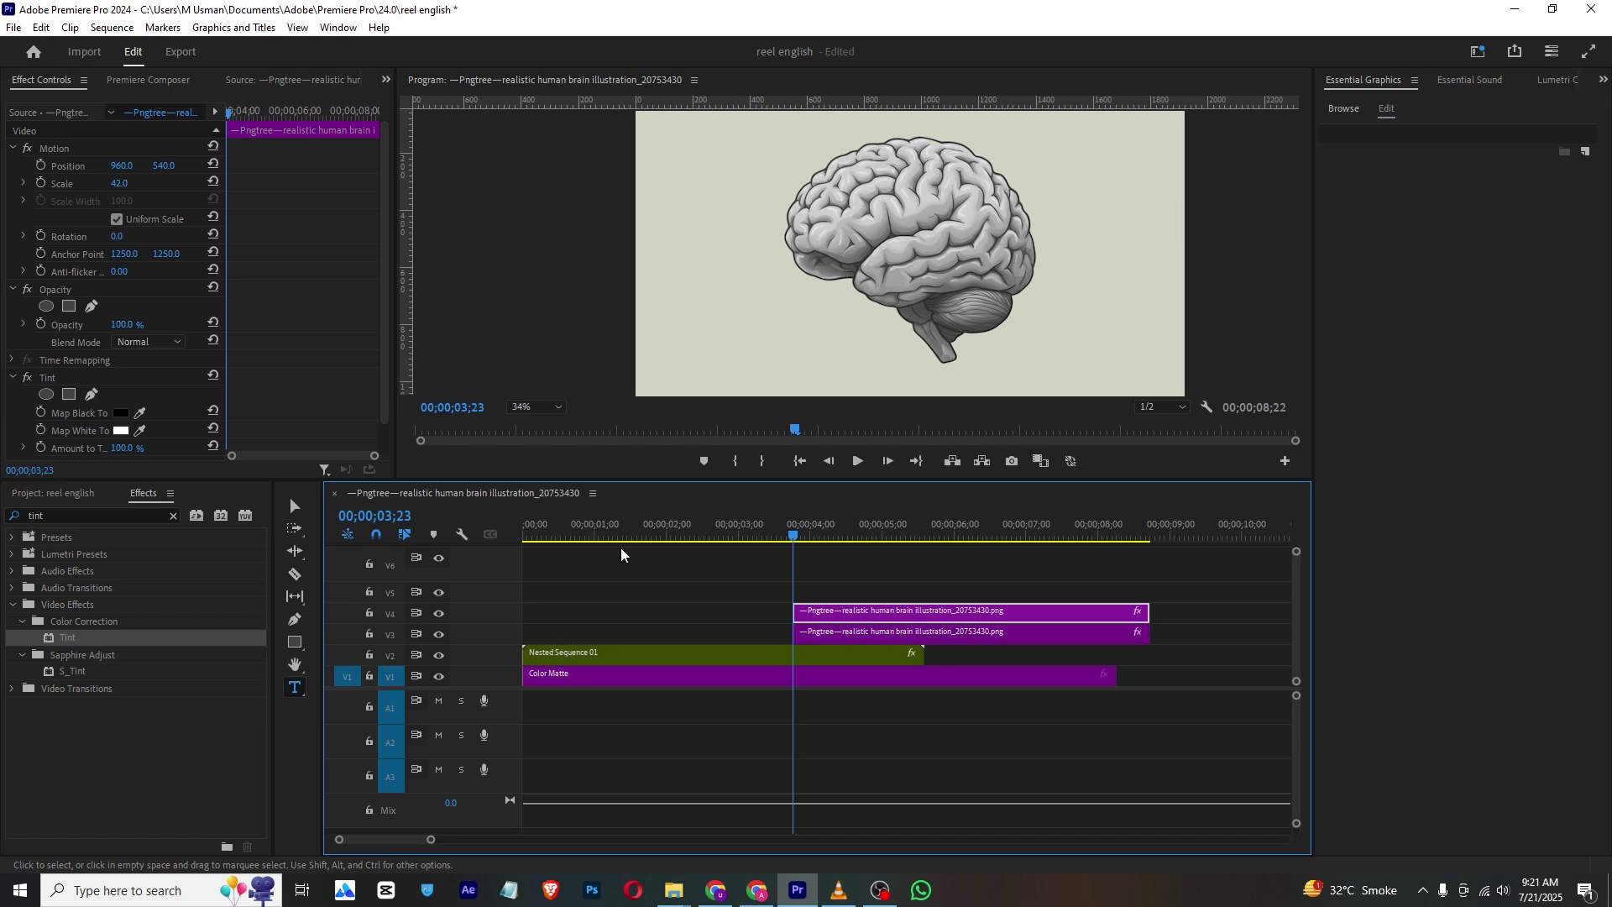
scroll(274, 279, "down", 1)
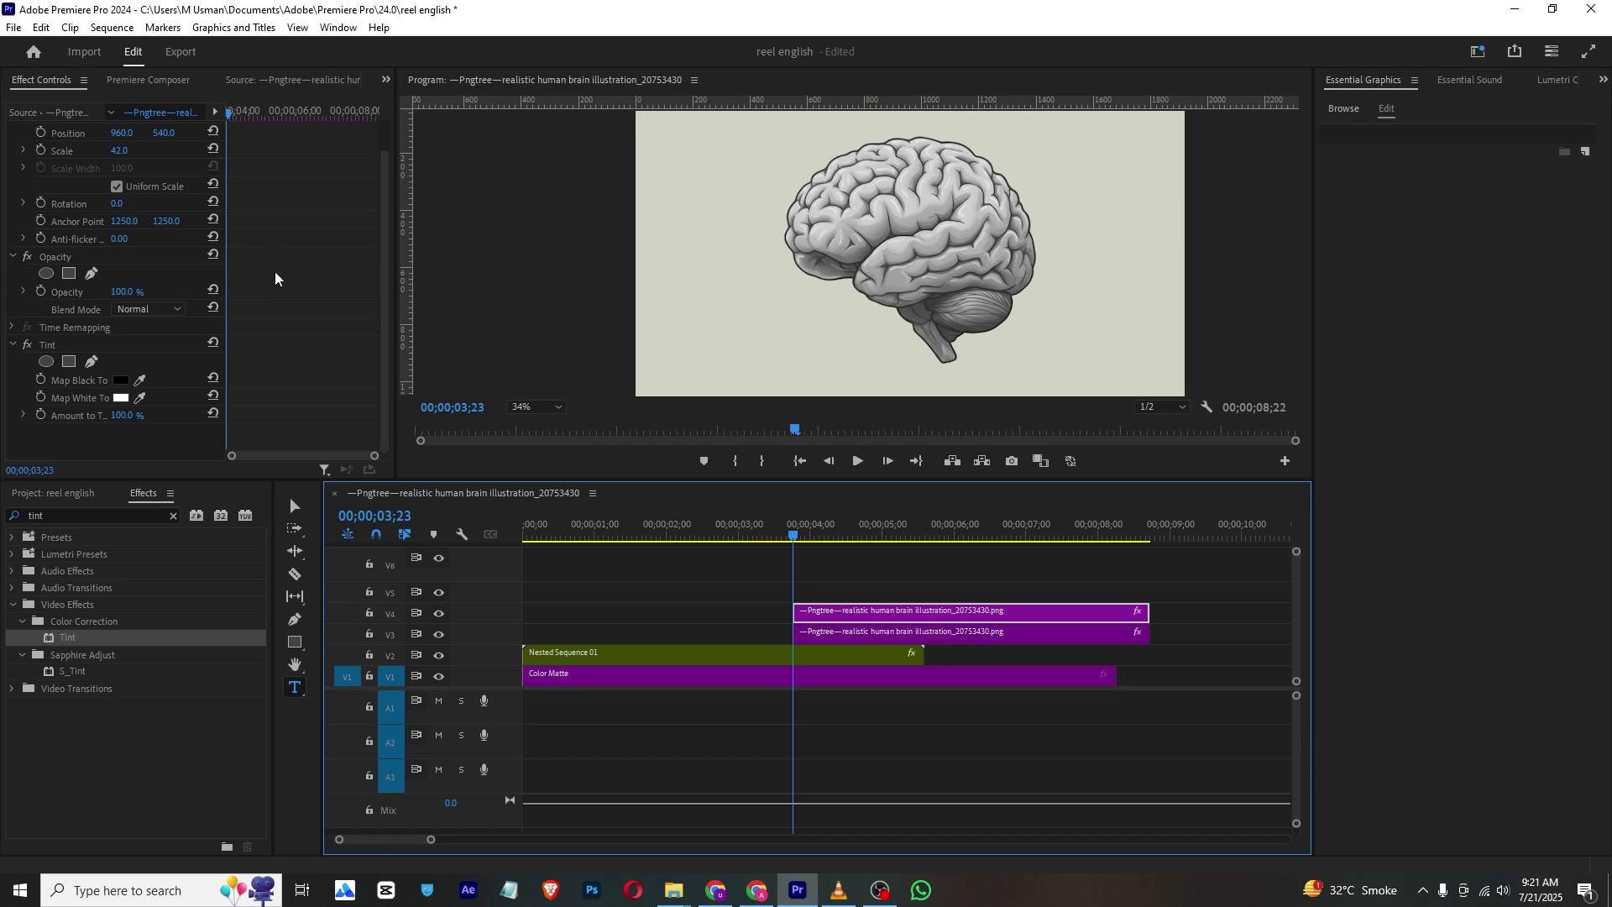
Step: On the V4 copy, draw a four-point opacity mask around the top-front quarter and delete its Tint
left_click(68, 273)
left_click(769, 126)
left_click(900, 125)
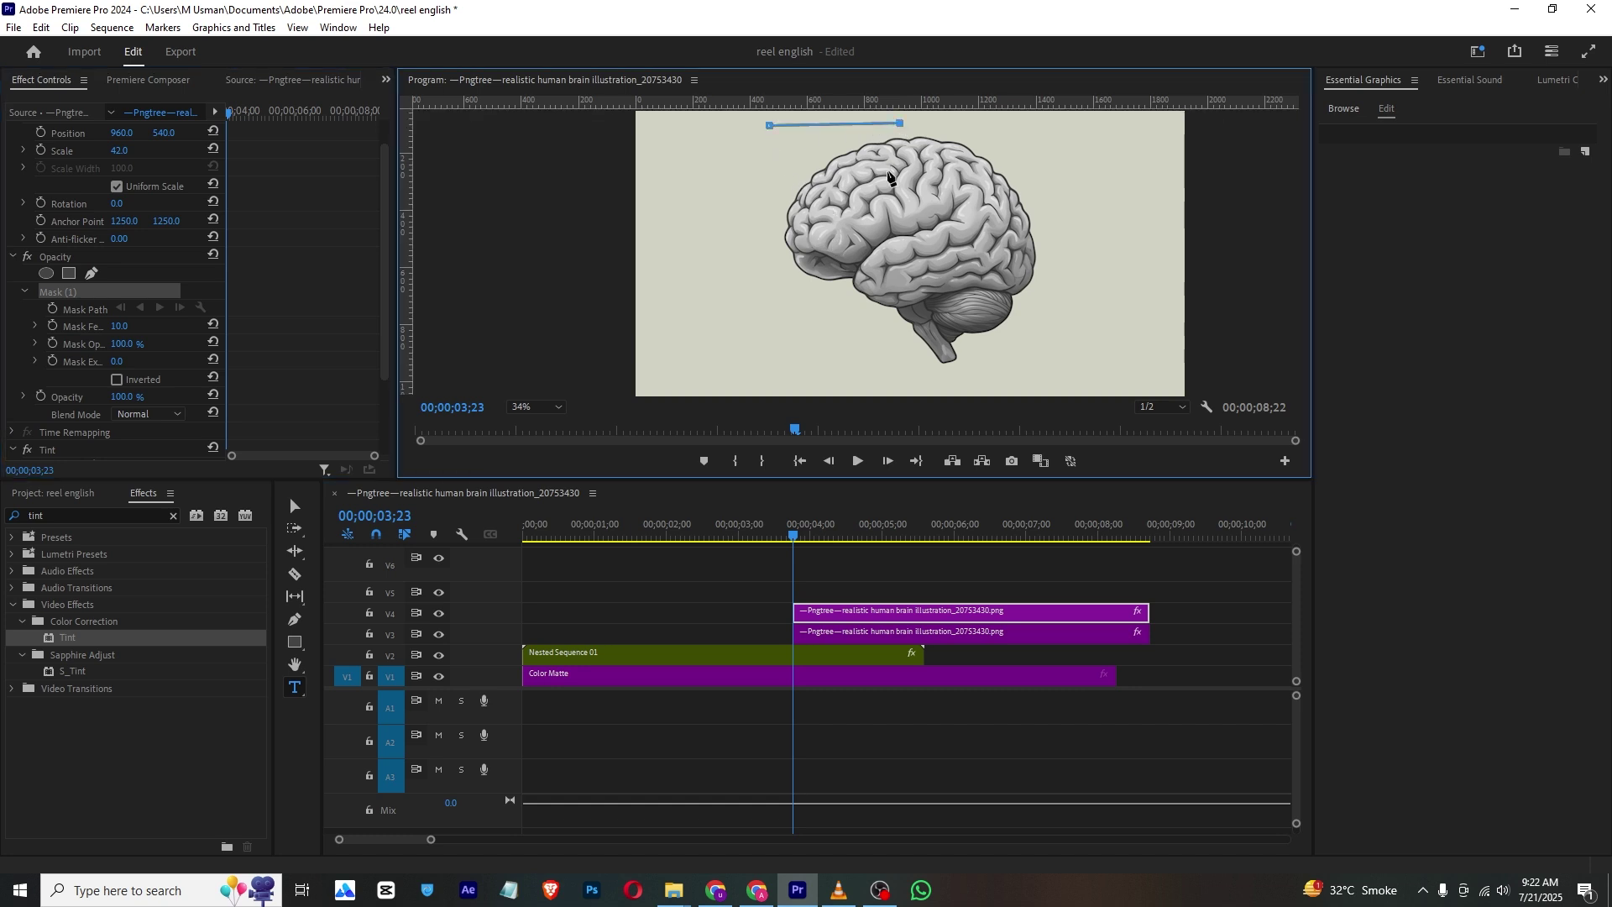
left_click(901, 237)
left_click(767, 238)
left_click(769, 125)
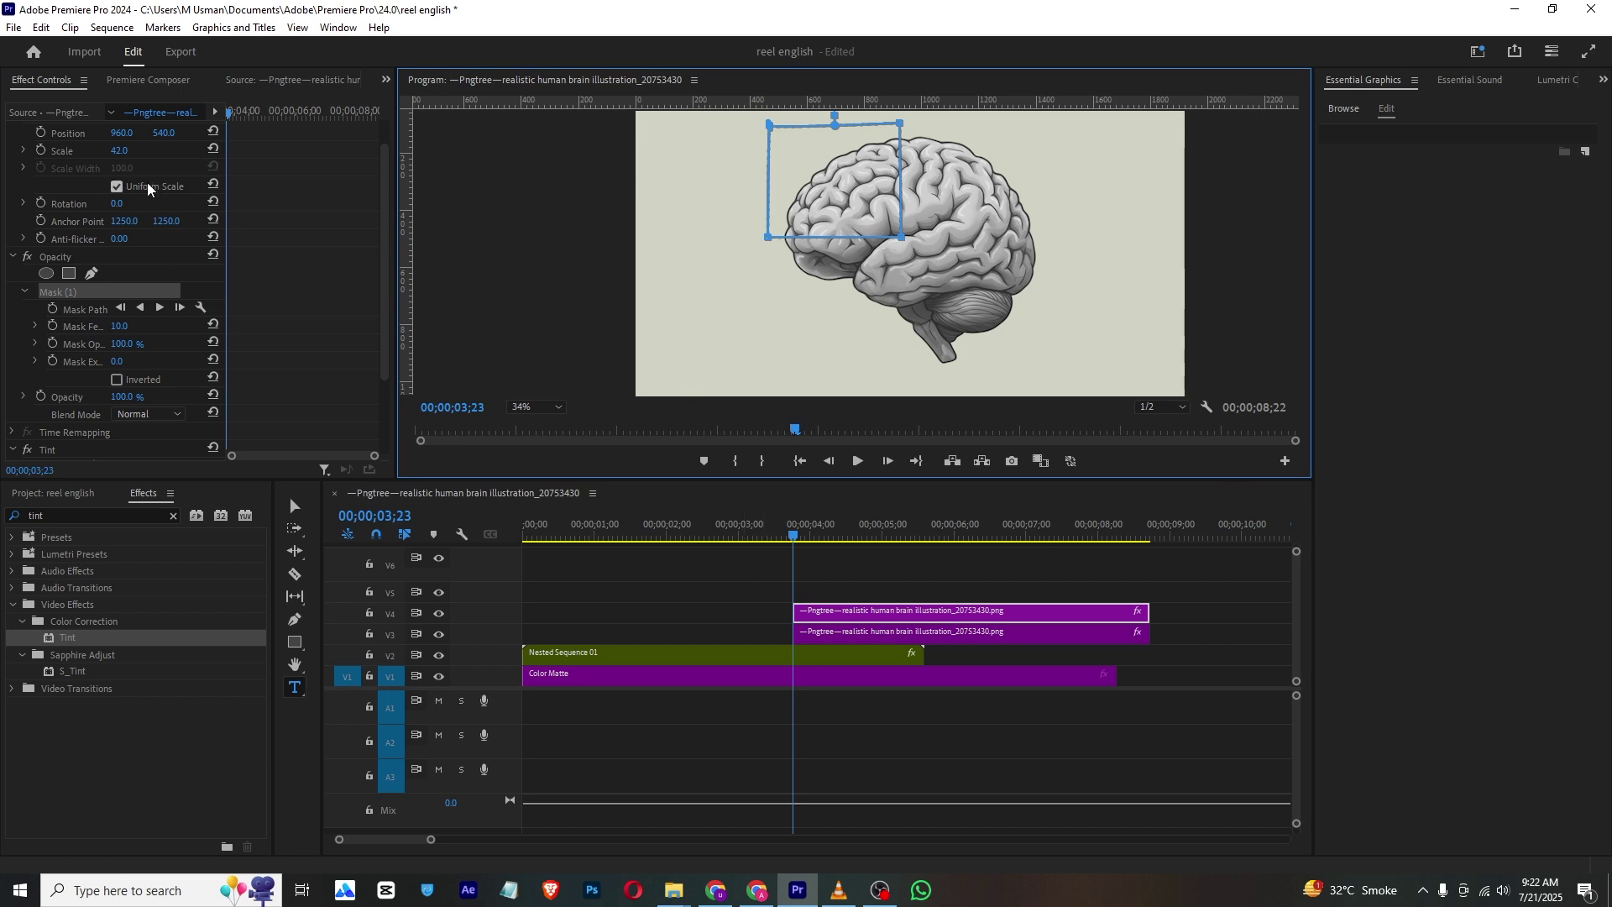
scroll(148, 183, "down", 3)
left_click(59, 340)
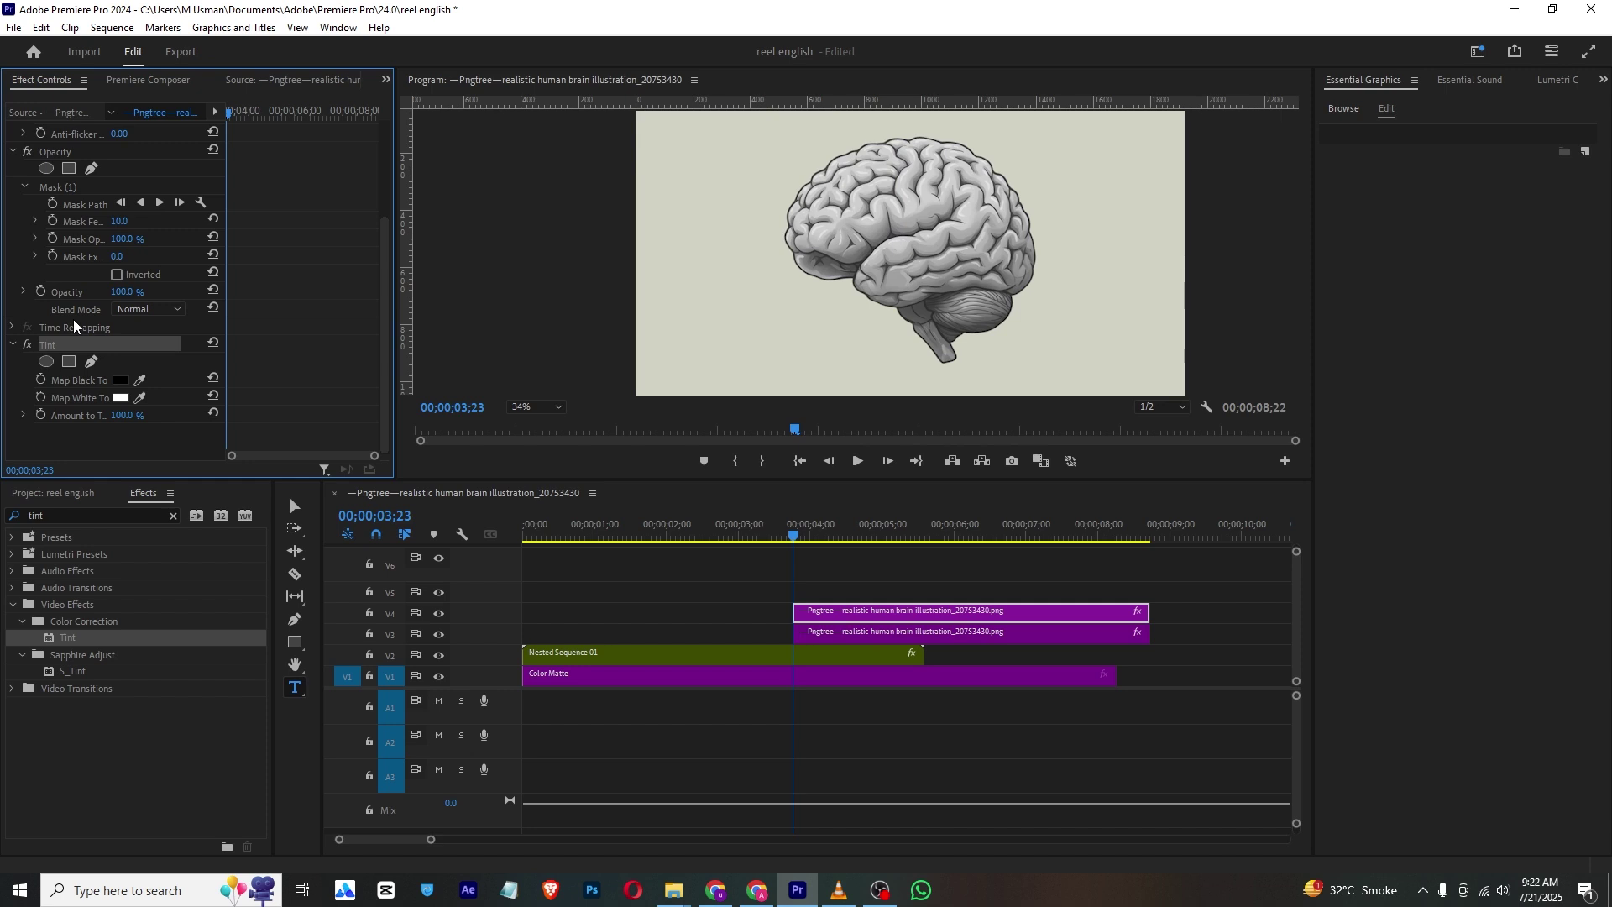
key("Delete")
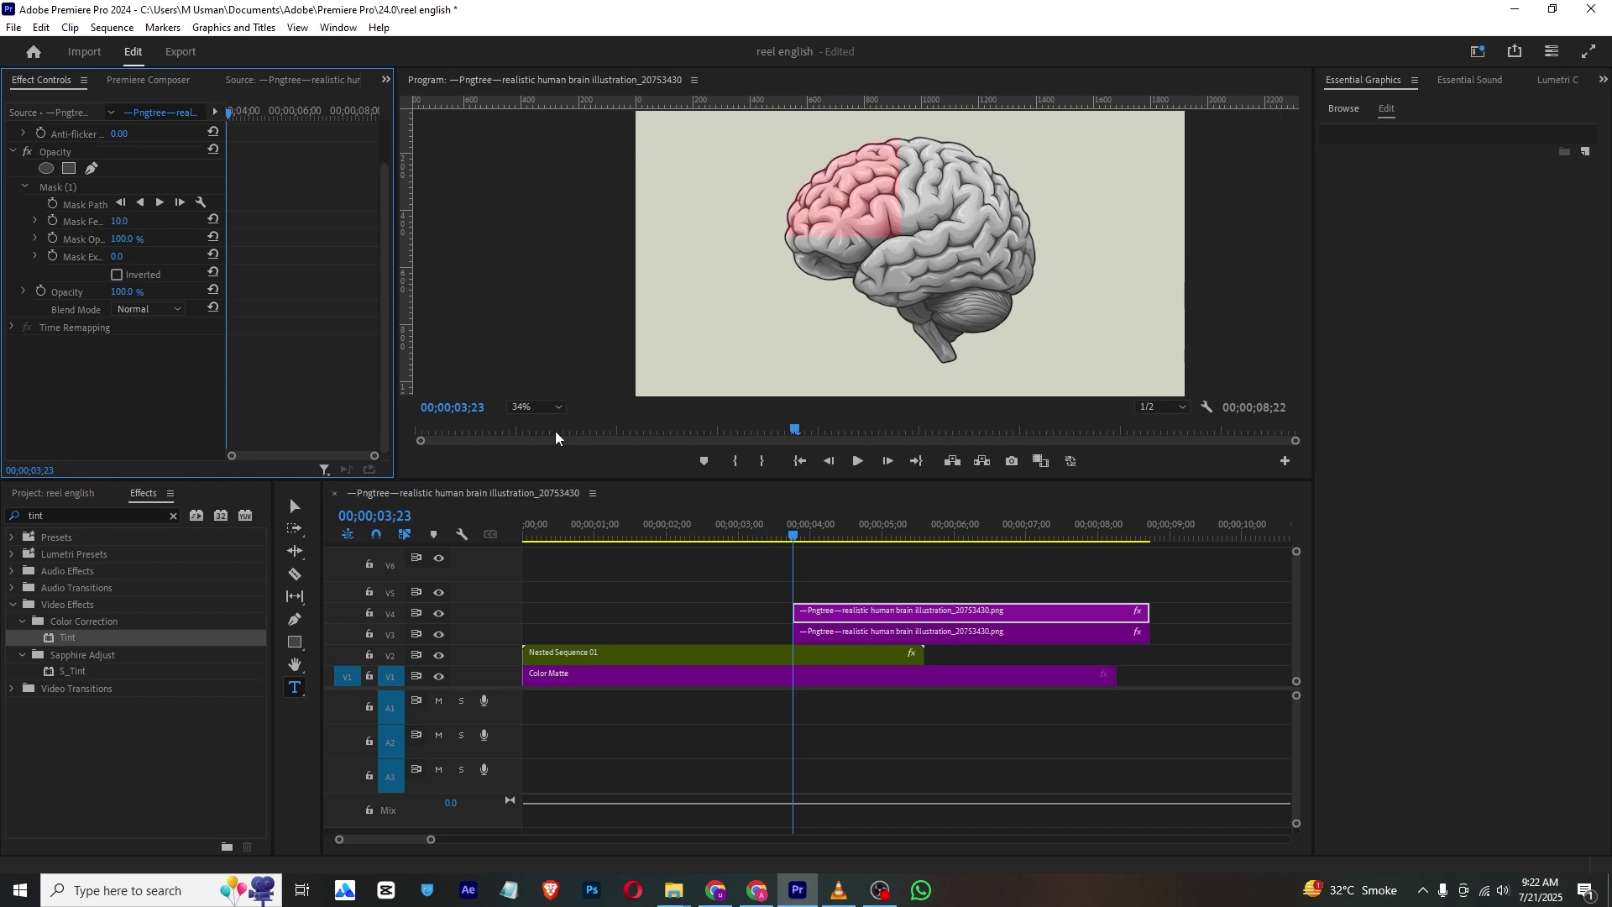
Step: On the V3 clip, draw the same quarter opacity mask and set it to Inverted
scroll(323, 304, "up", 3)
left_click(831, 637)
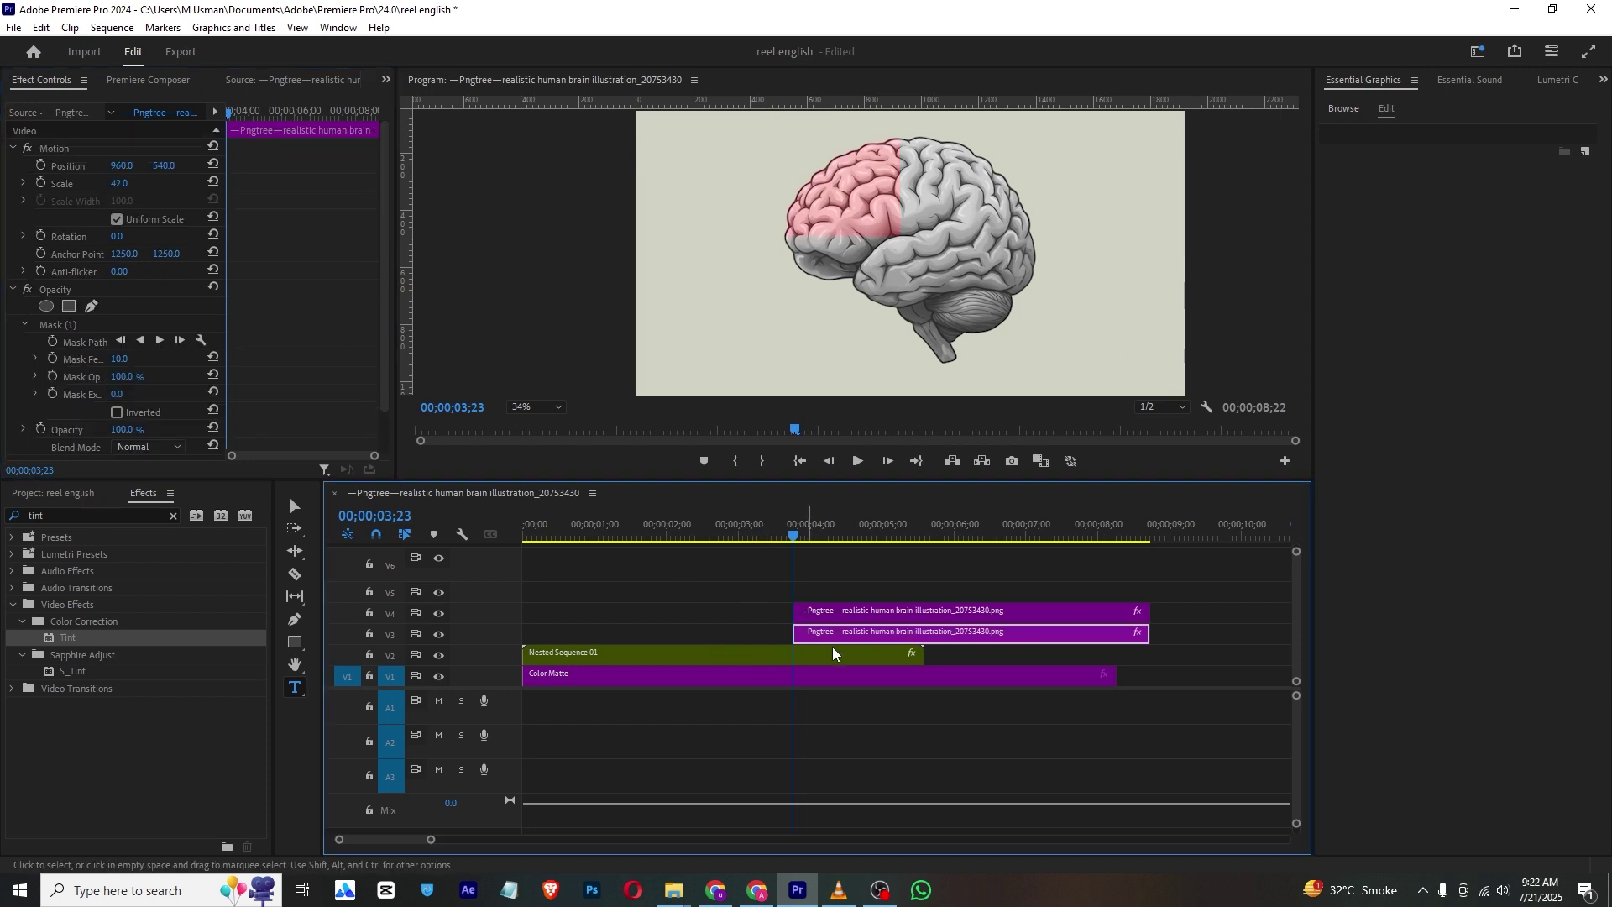
scroll(109, 315, "down", 1)
left_click(89, 272)
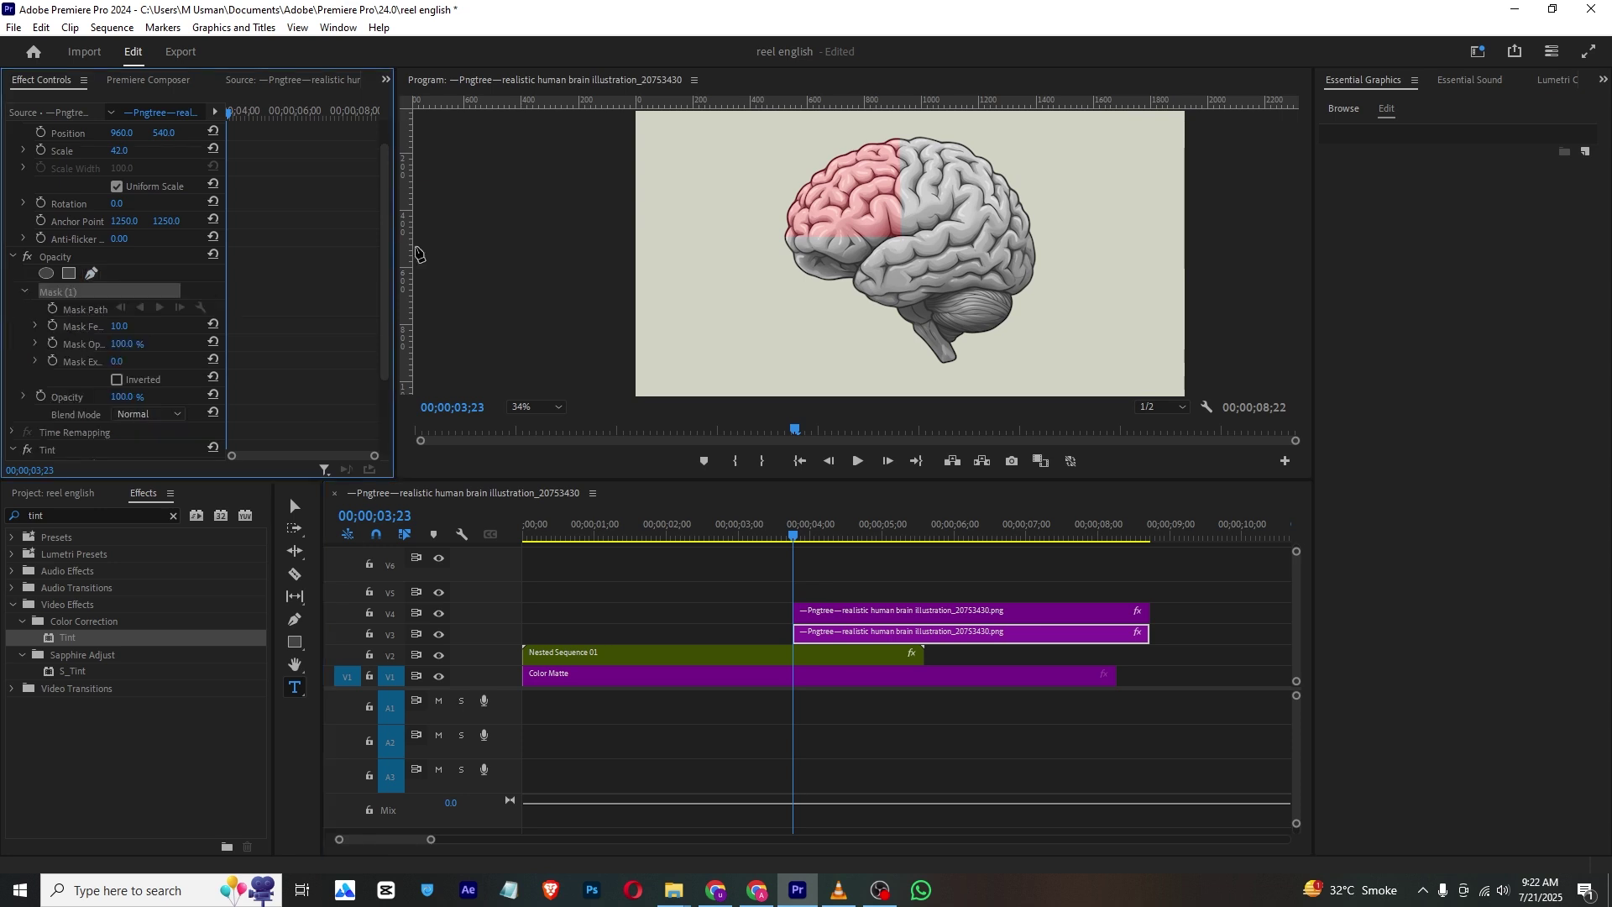
left_click(901, 139)
left_click(902, 233)
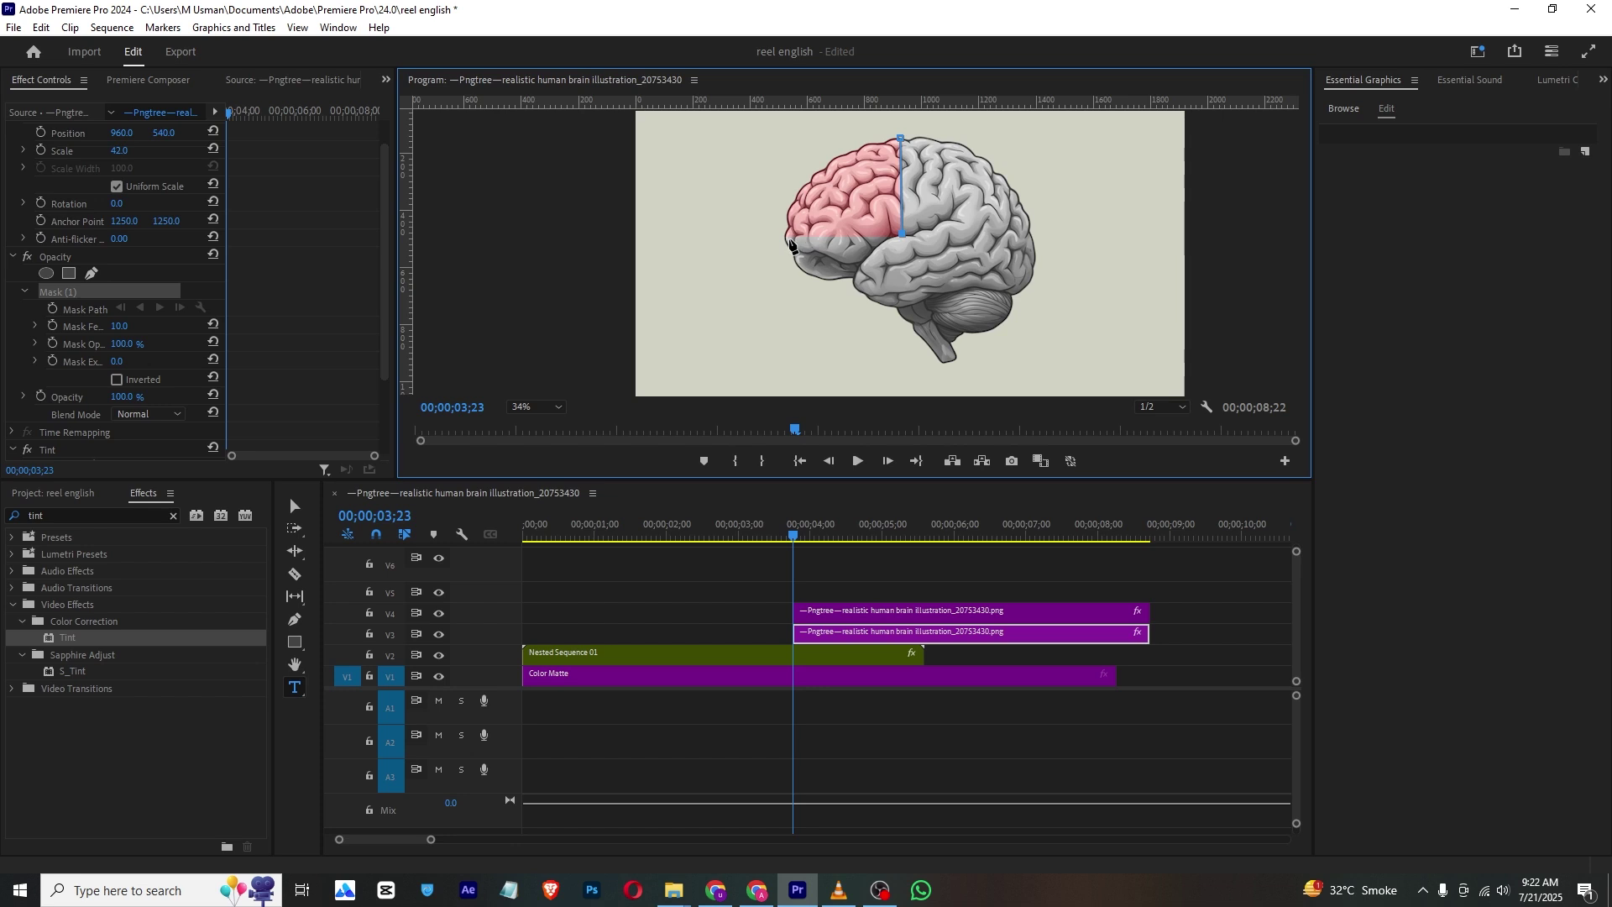
left_click(766, 239)
left_click(753, 136)
left_click(901, 137)
scroll(245, 286, "down", 3)
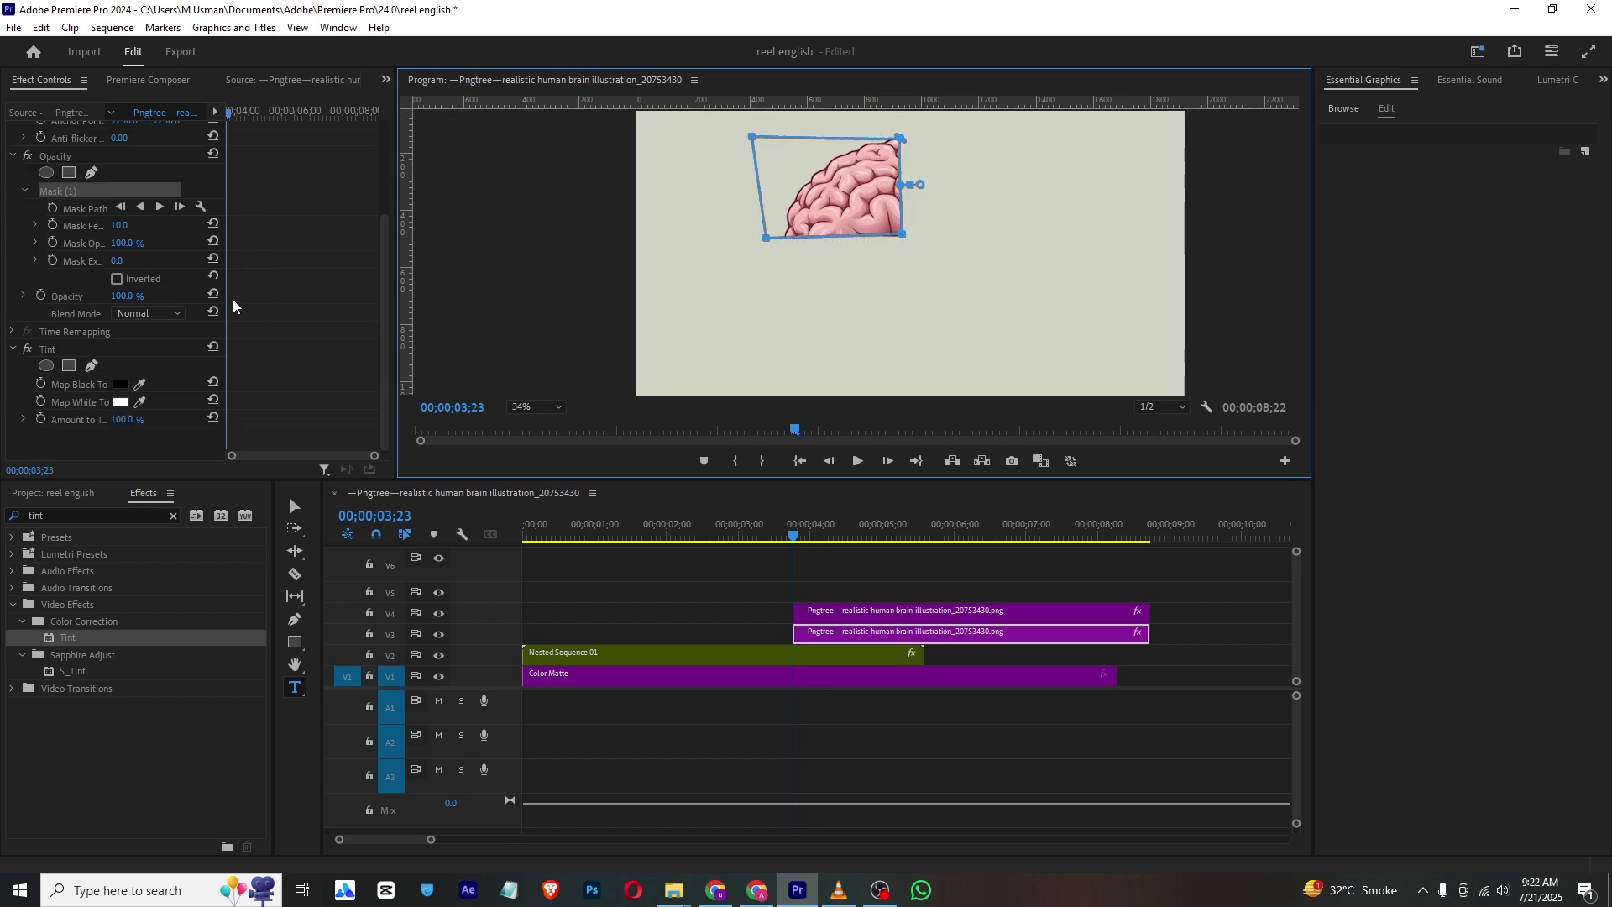
left_click(117, 278)
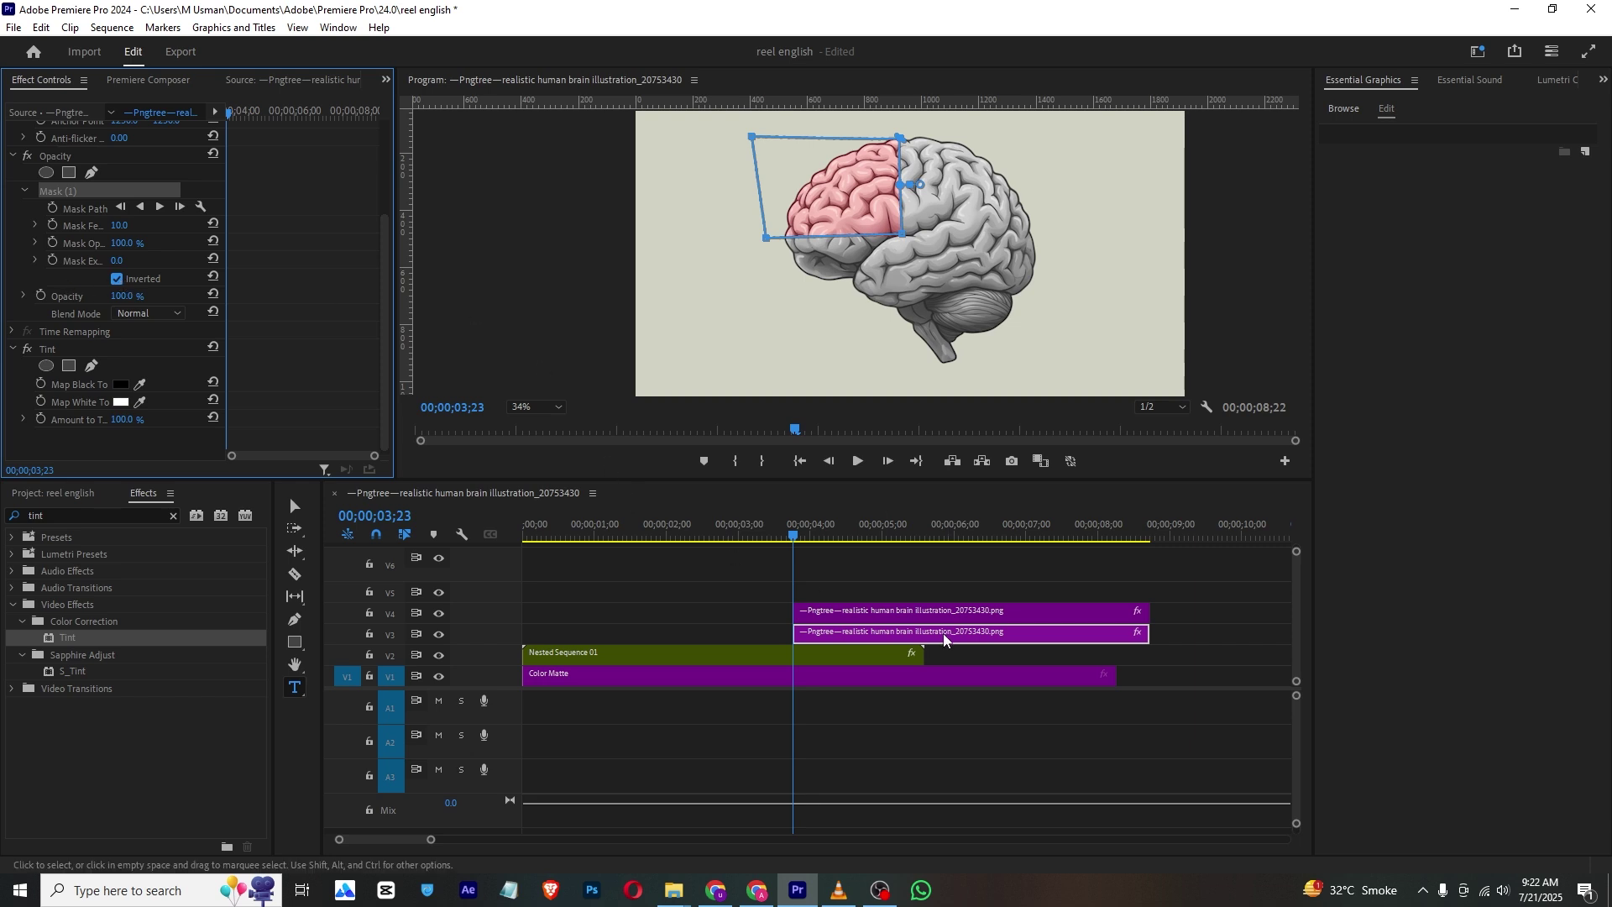
left_click(915, 617)
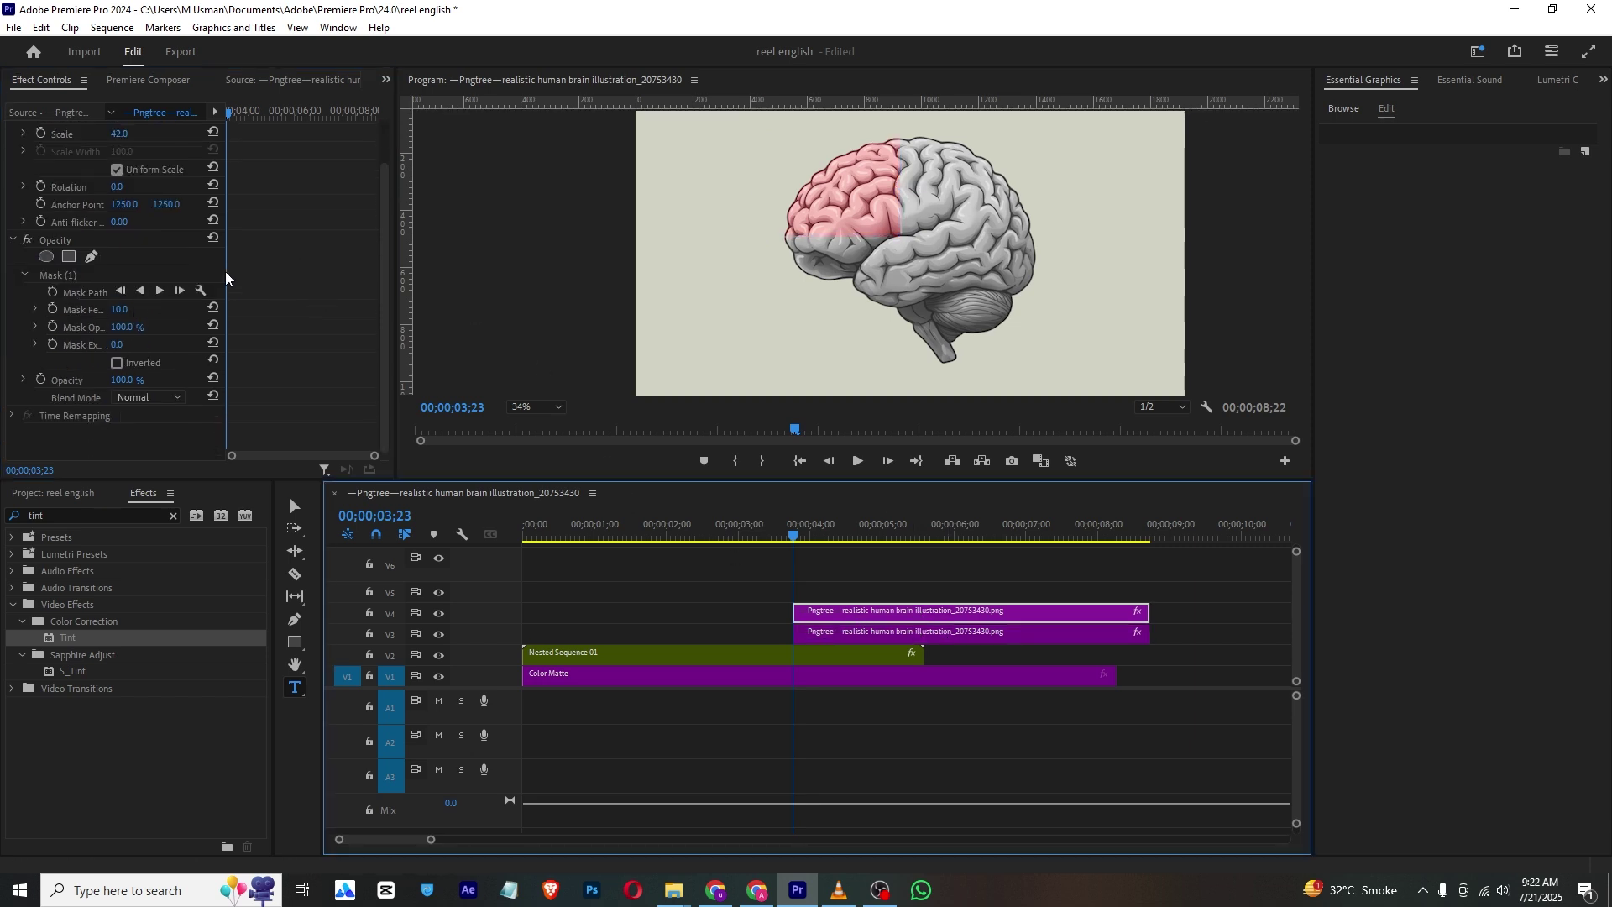
left_click(39, 169)
Step: Keyframe the pink quarter's Position up and left to about 909 at 04;24, with Ease In interpolation
left_click_drag(228, 111, 253, 121)
left_click_drag(165, 166, 118, 166)
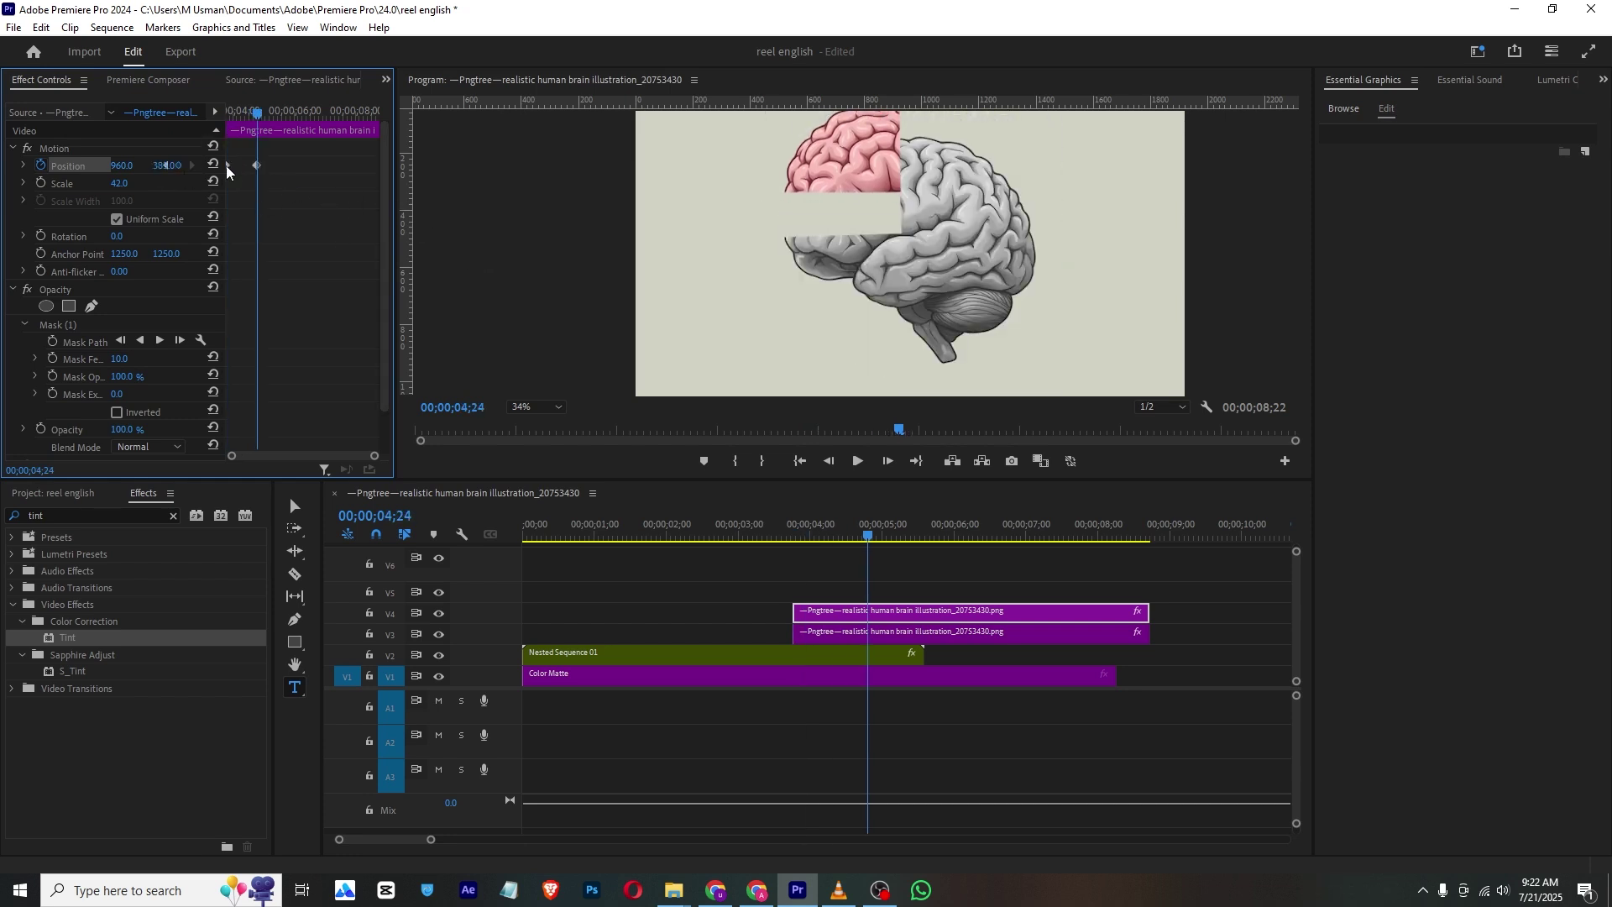
left_click_drag(122, 168, 191, 165)
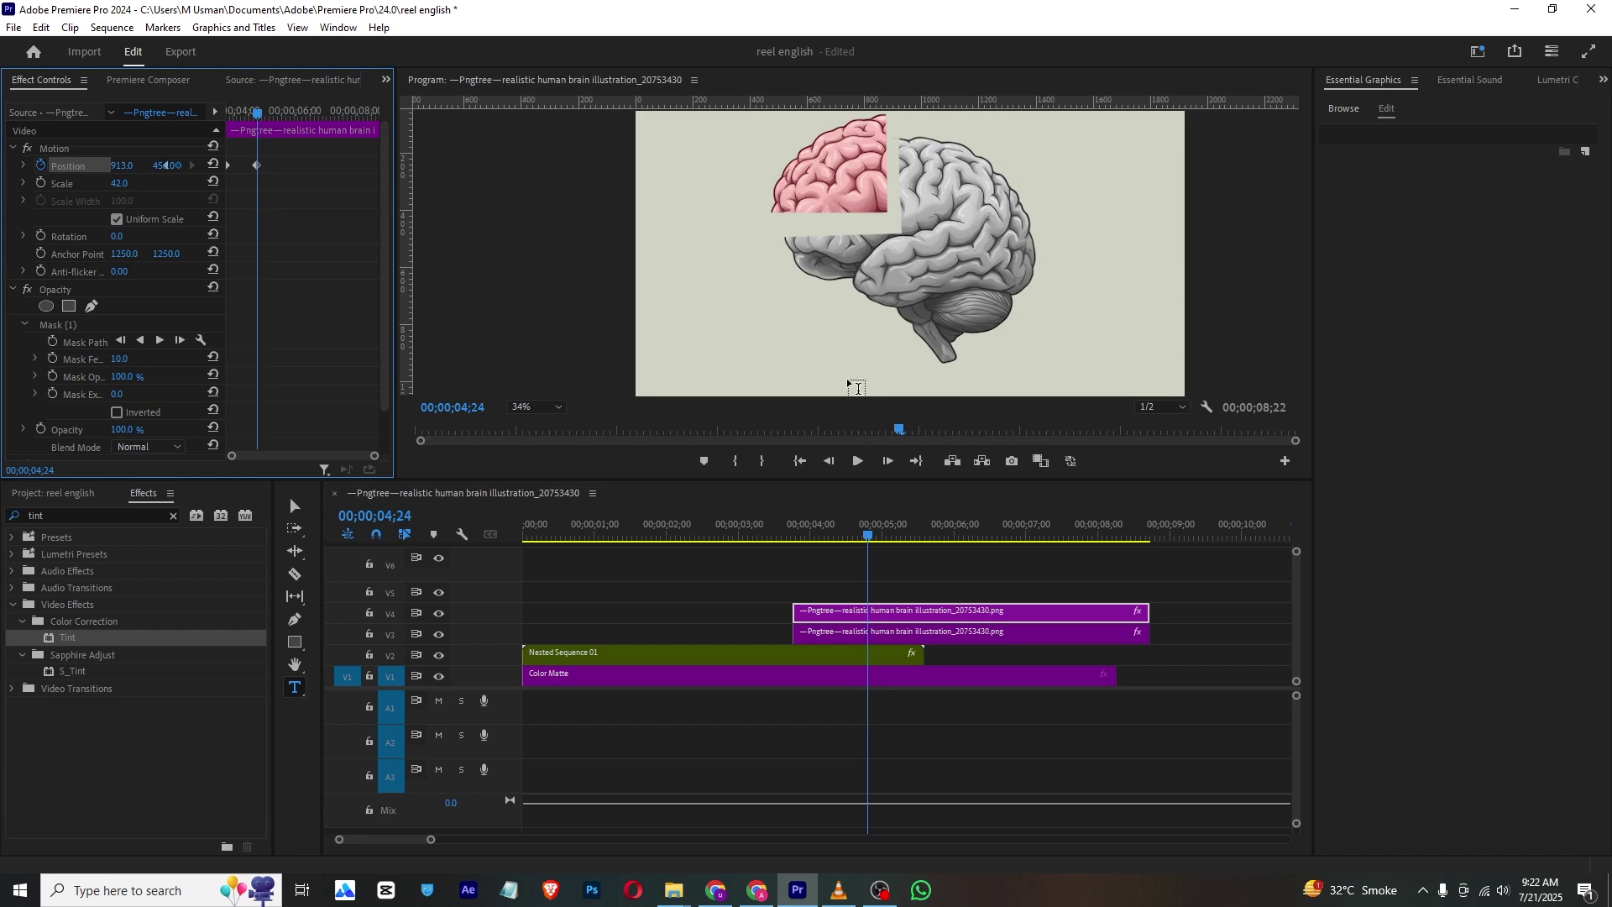
left_click(759, 527)
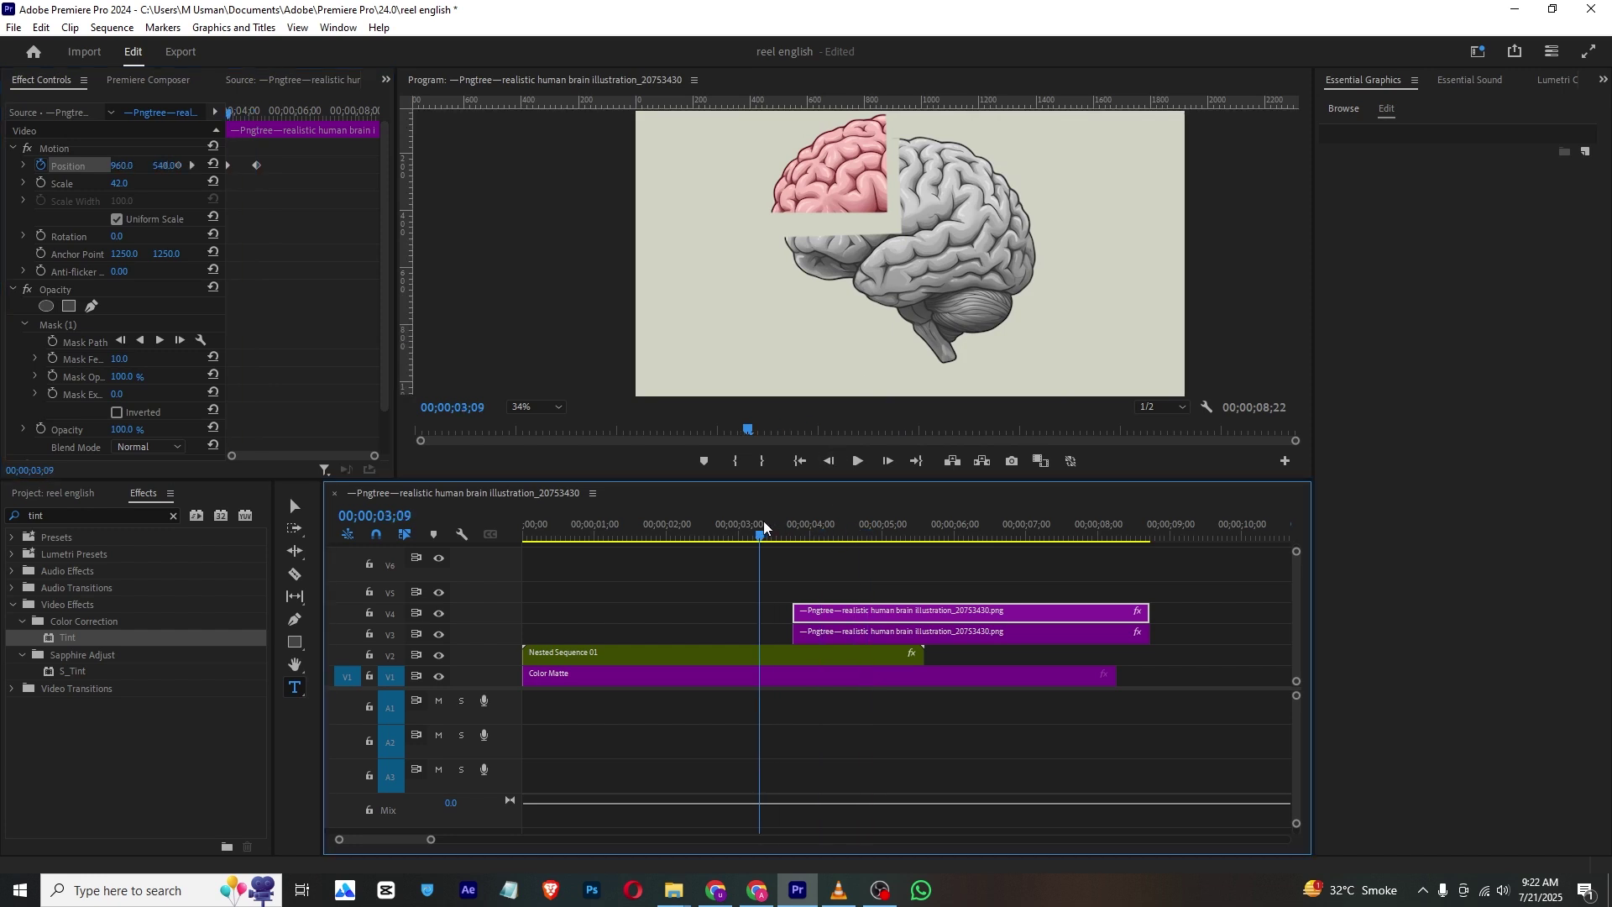
left_click(254, 166)
right_click(257, 166)
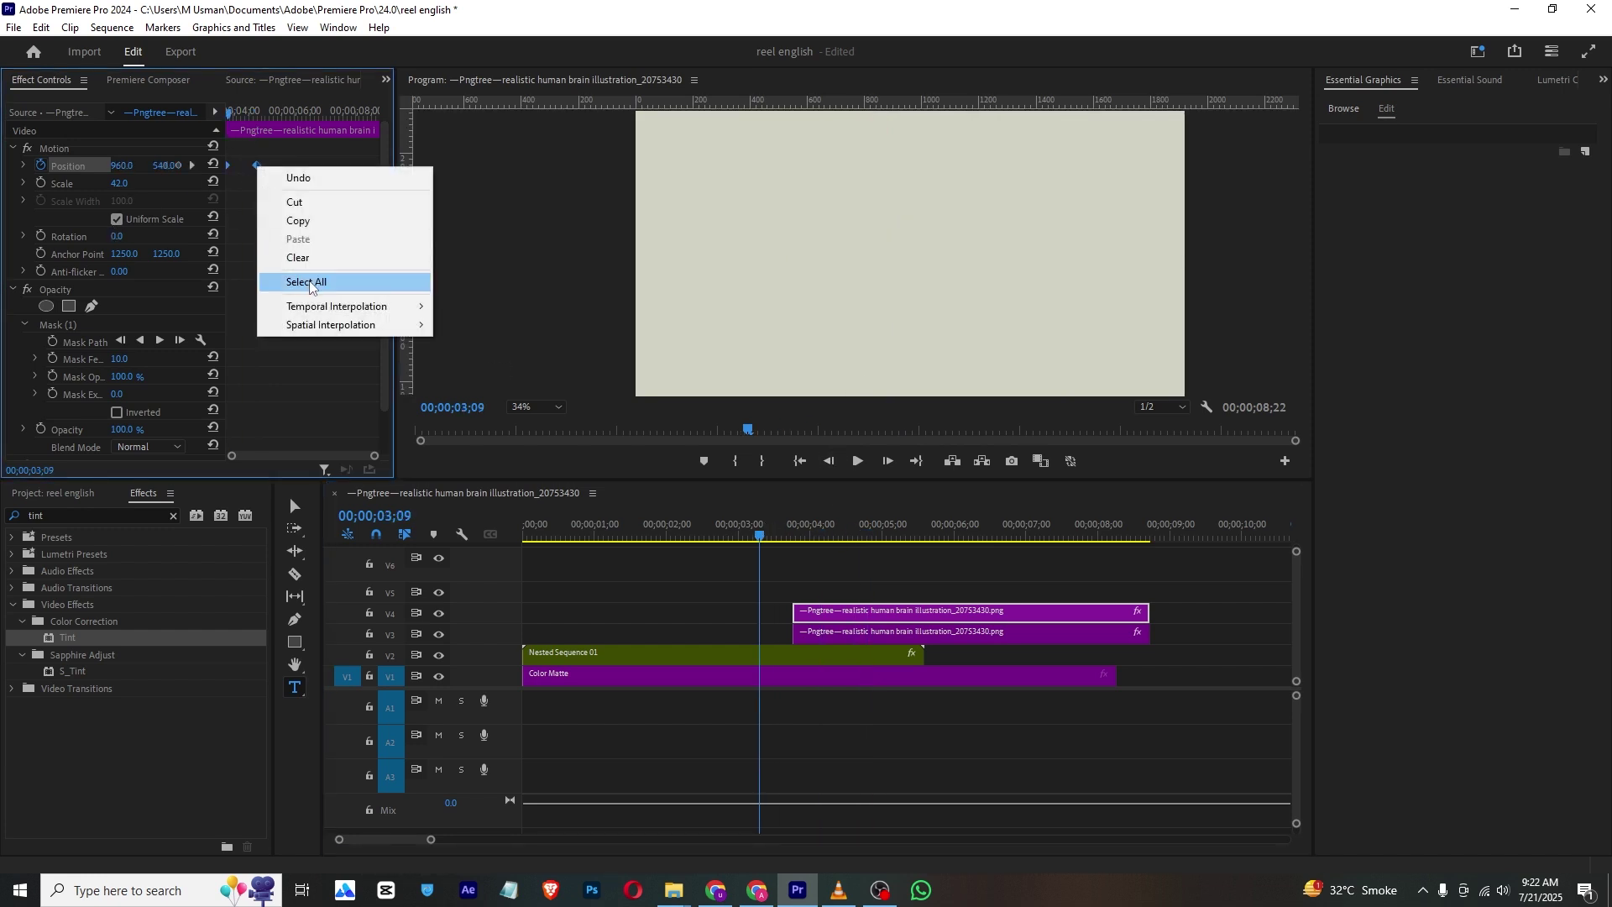
mouse_move(328, 306)
left_click(505, 404)
Step: Scrub the sequence to preview the pink quarter sliding away from the grey brain
mouse_move(229, 110)
left_mouse_down()
mouse_move(248, 110)
mouse_move(229, 111)
left_mouse_up()
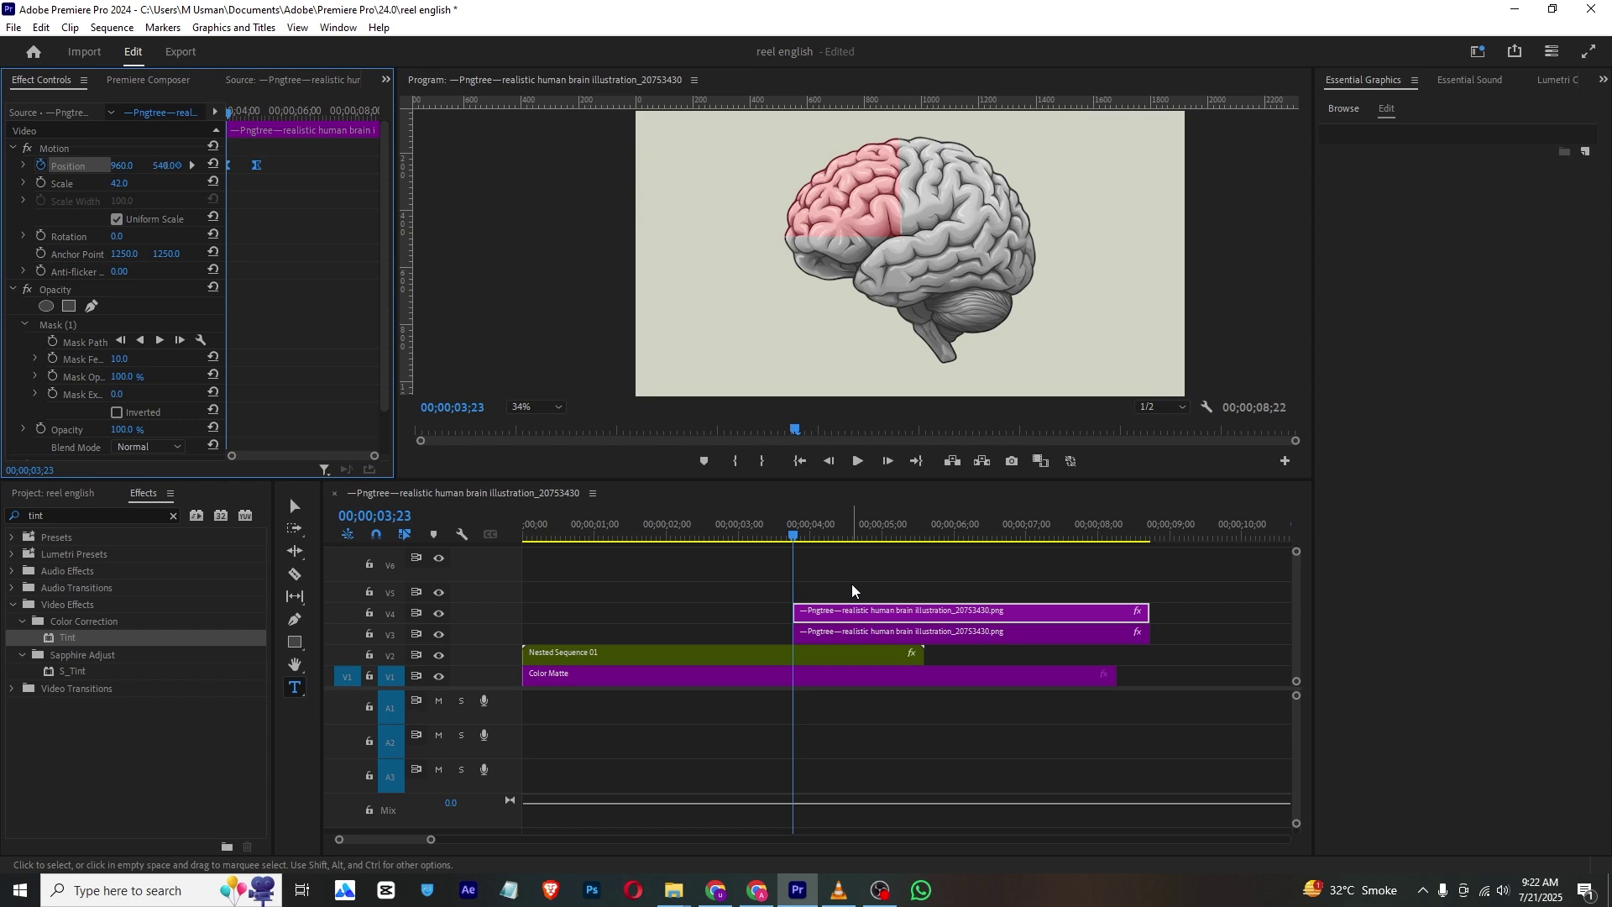
mouse_move(794, 538)
left_mouse_down()
mouse_move(818, 546)
mouse_move(788, 538)
mouse_move(802, 545)
left_mouse_up()
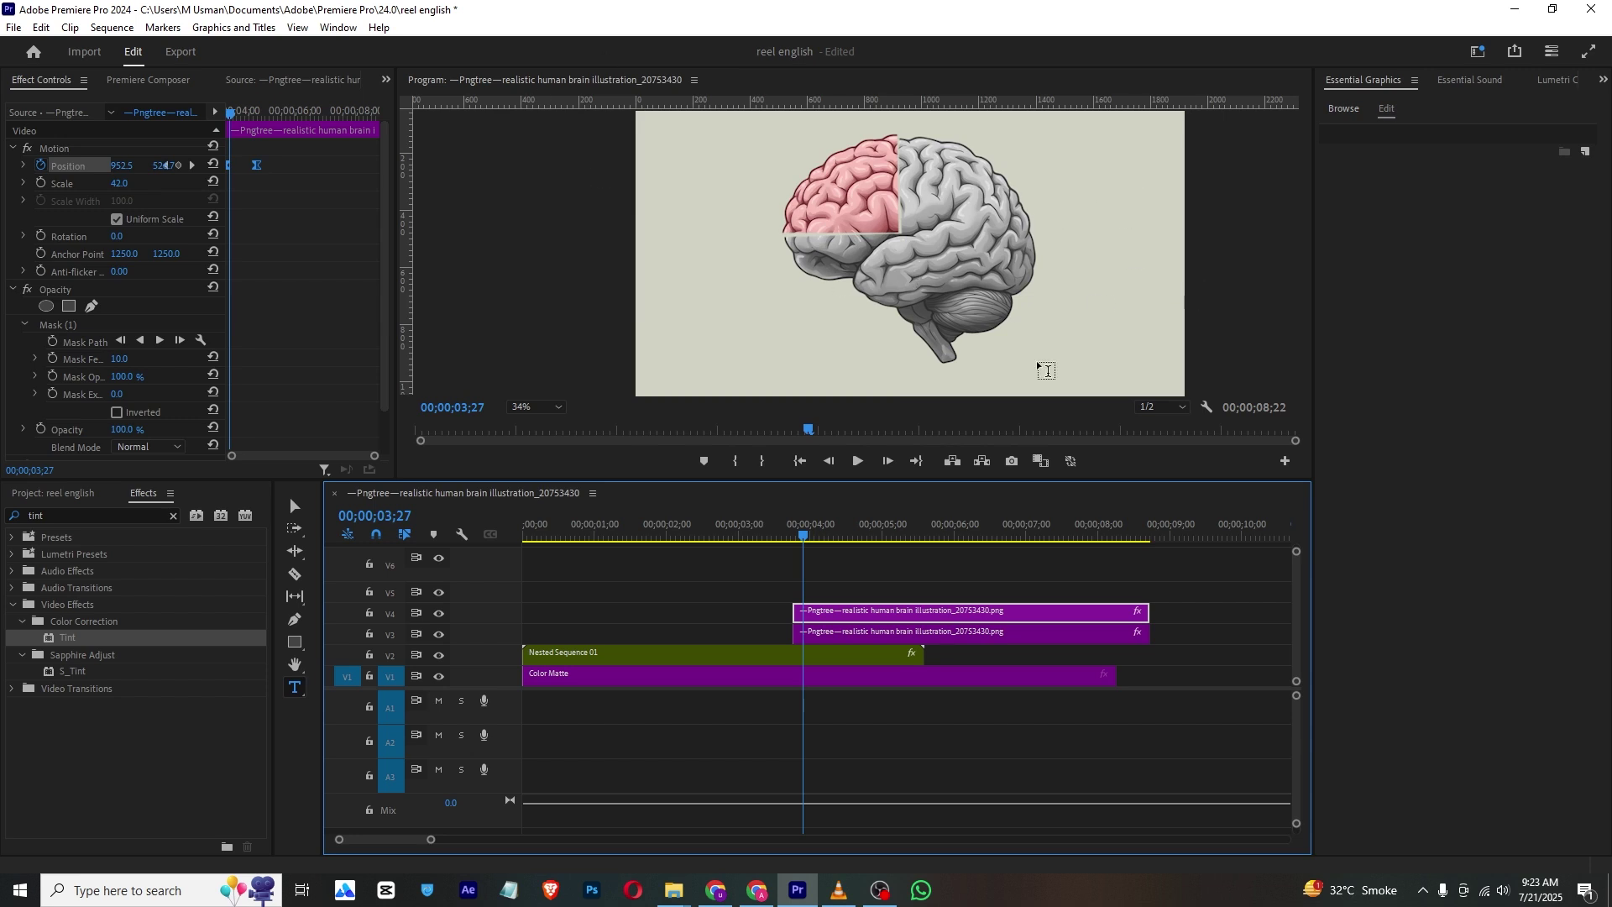
left_click(838, 890)
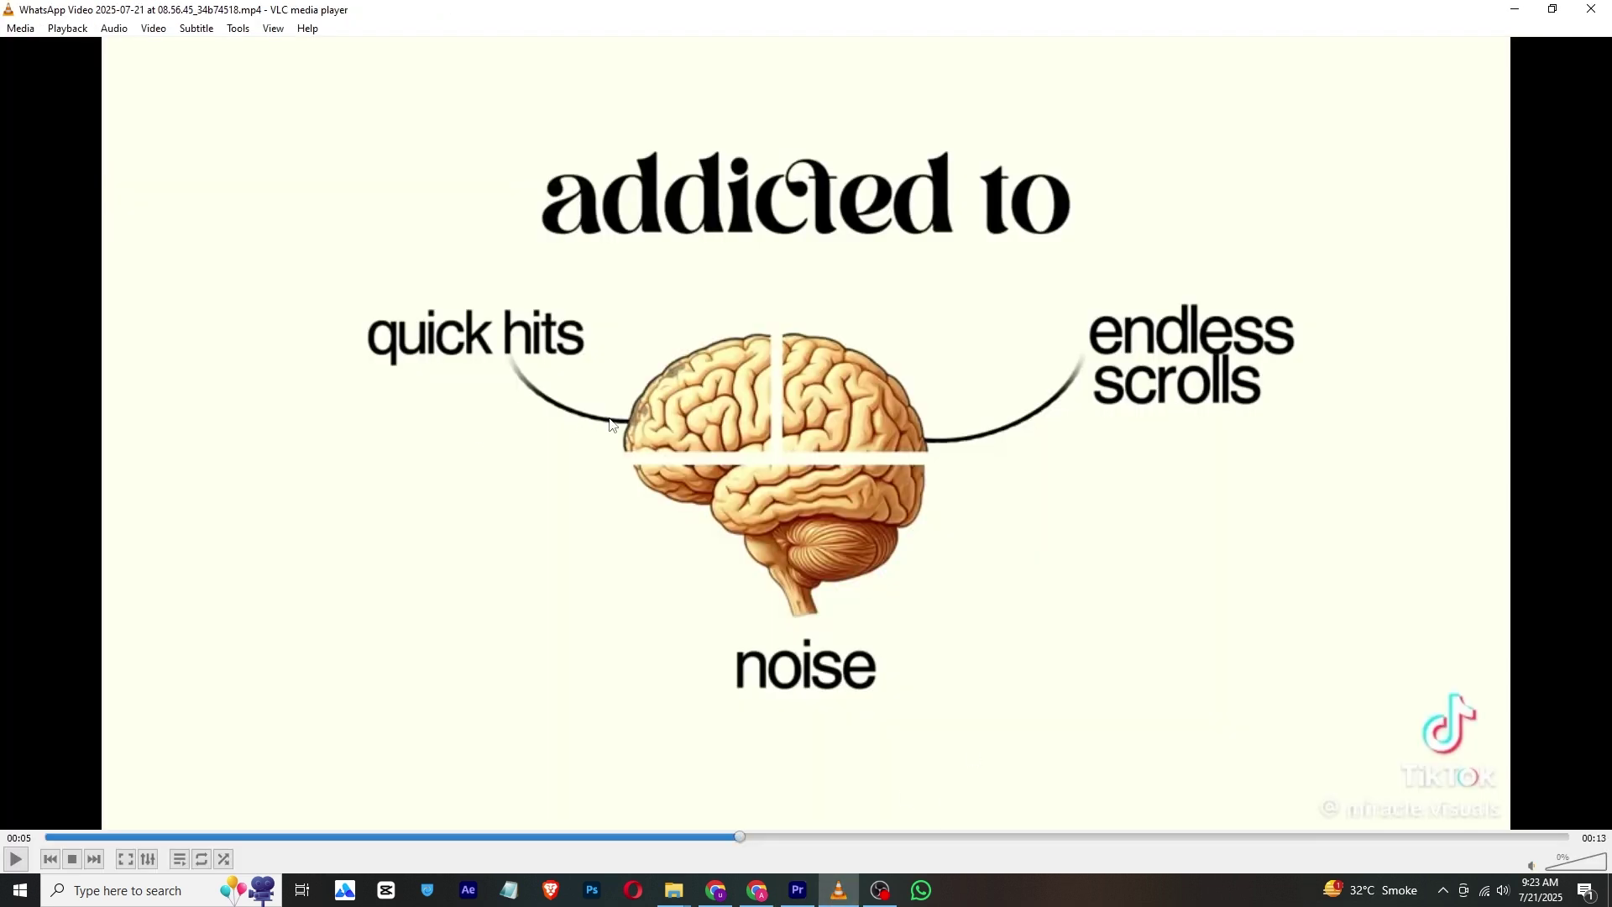
left_click(798, 890)
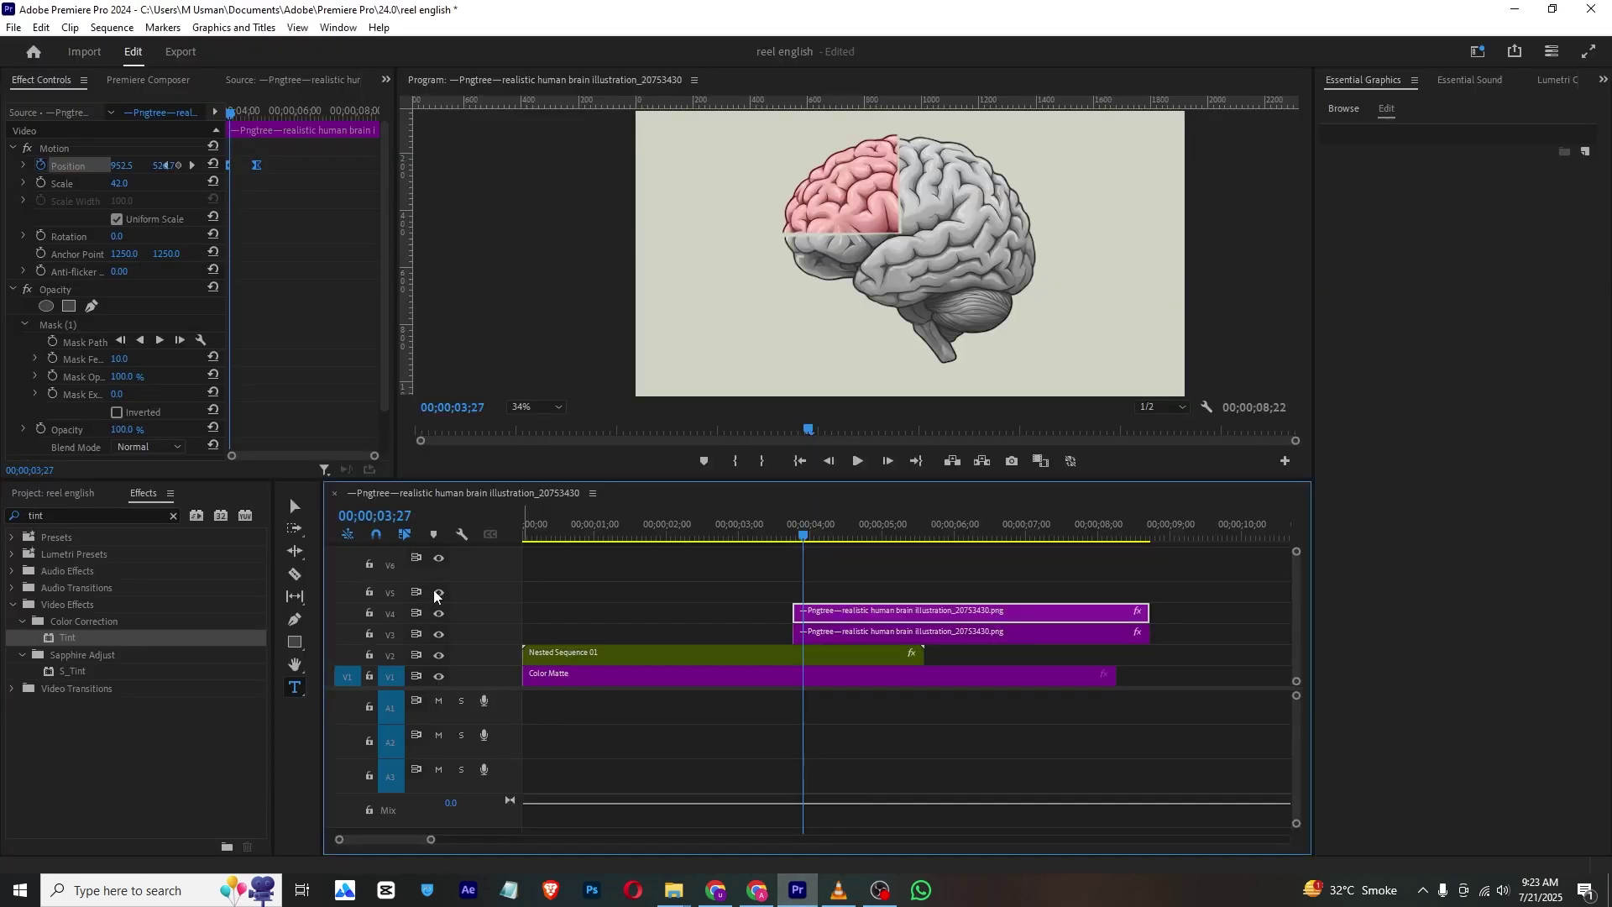
left_click(715, 890)
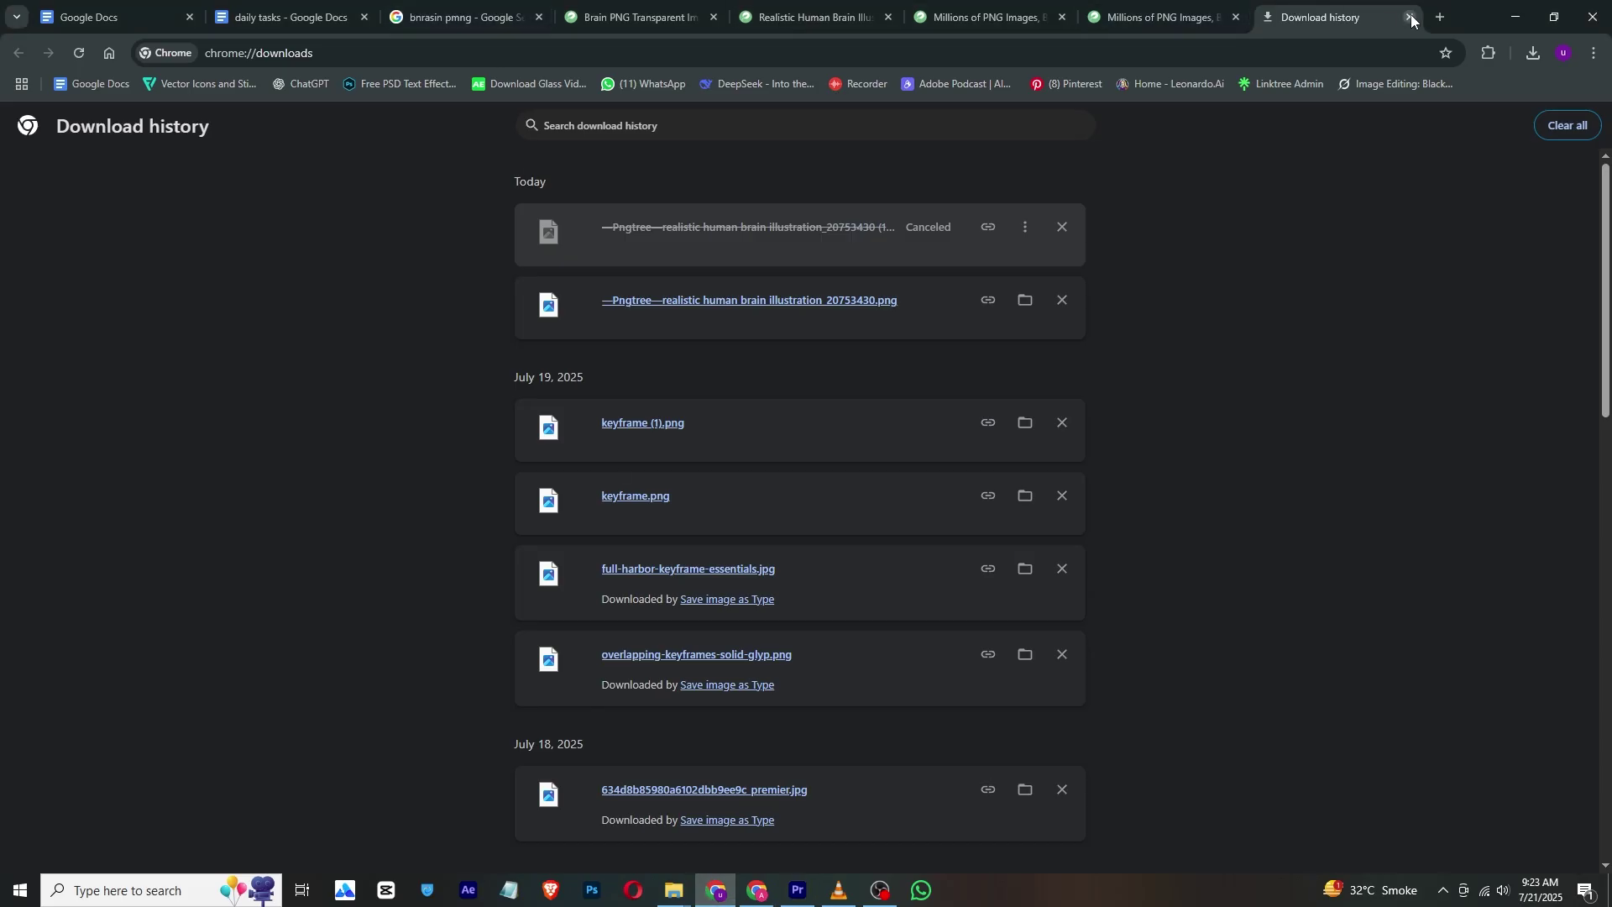
Step: Search Google Images for 'line' in a new tab and preview the plain black line image
left_click(1437, 18)
type("line")
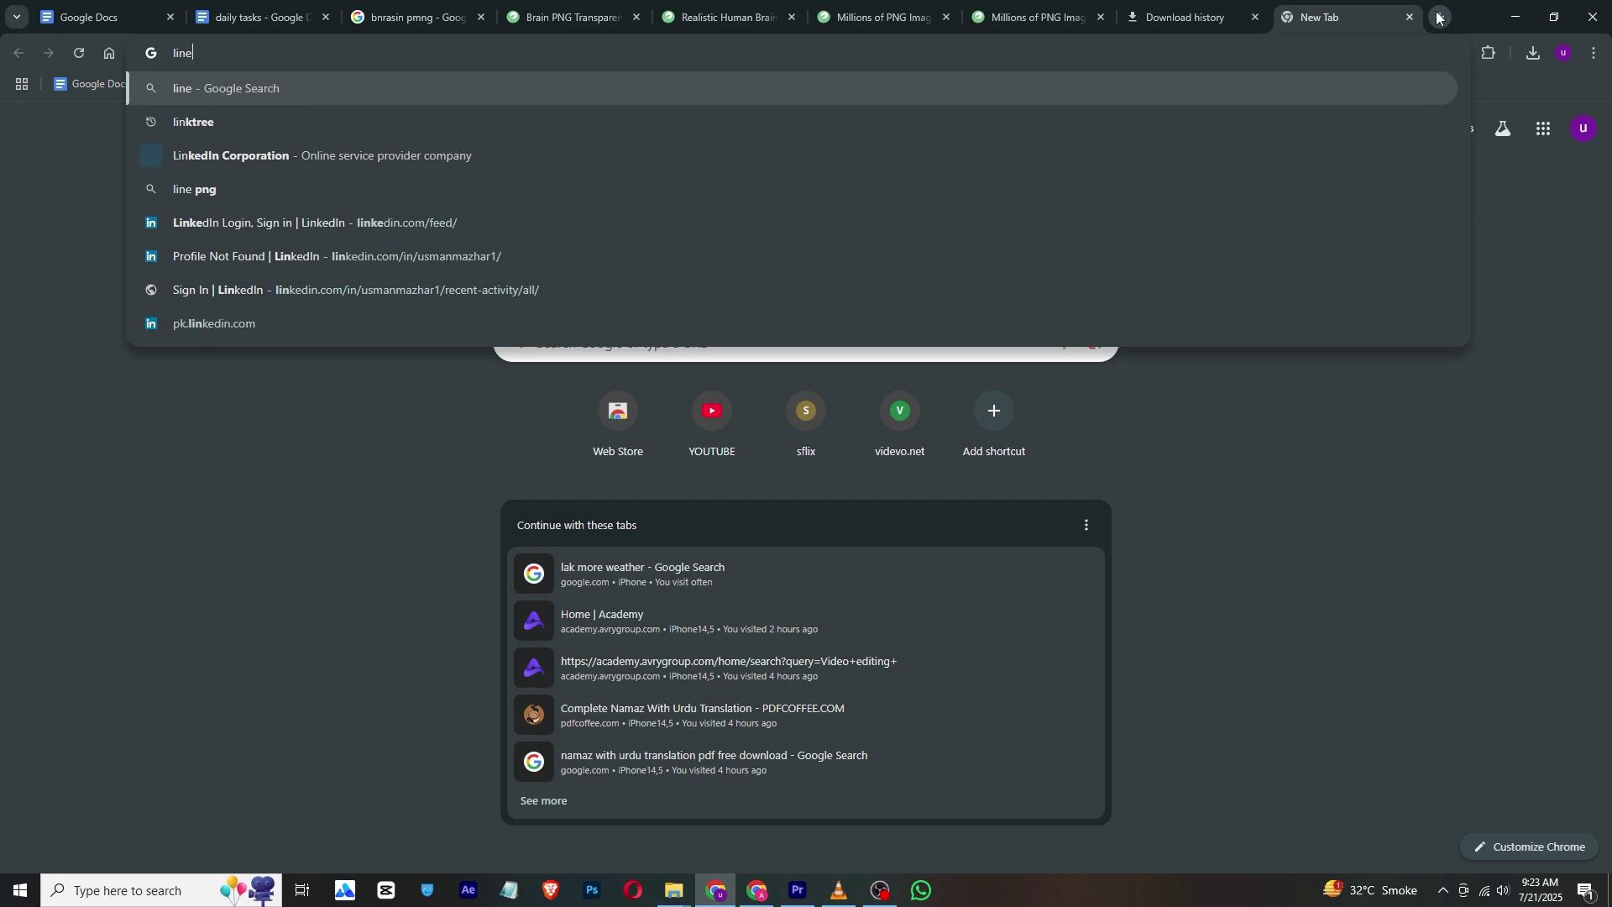
key("Return")
left_click(246, 199)
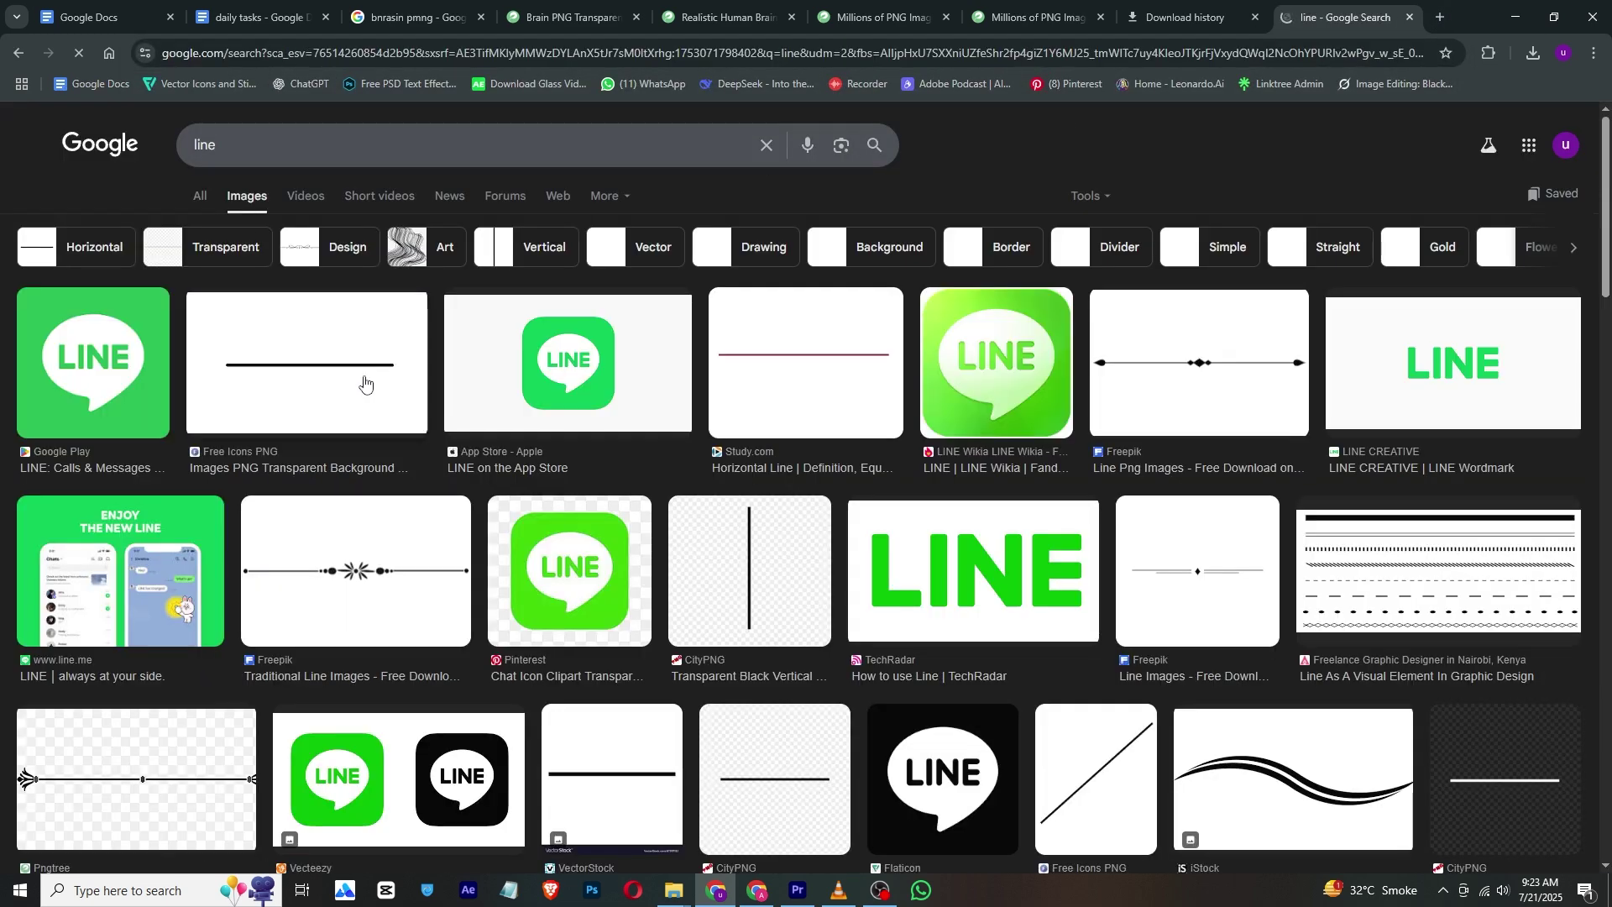
left_click(316, 387)
left_click(798, 890)
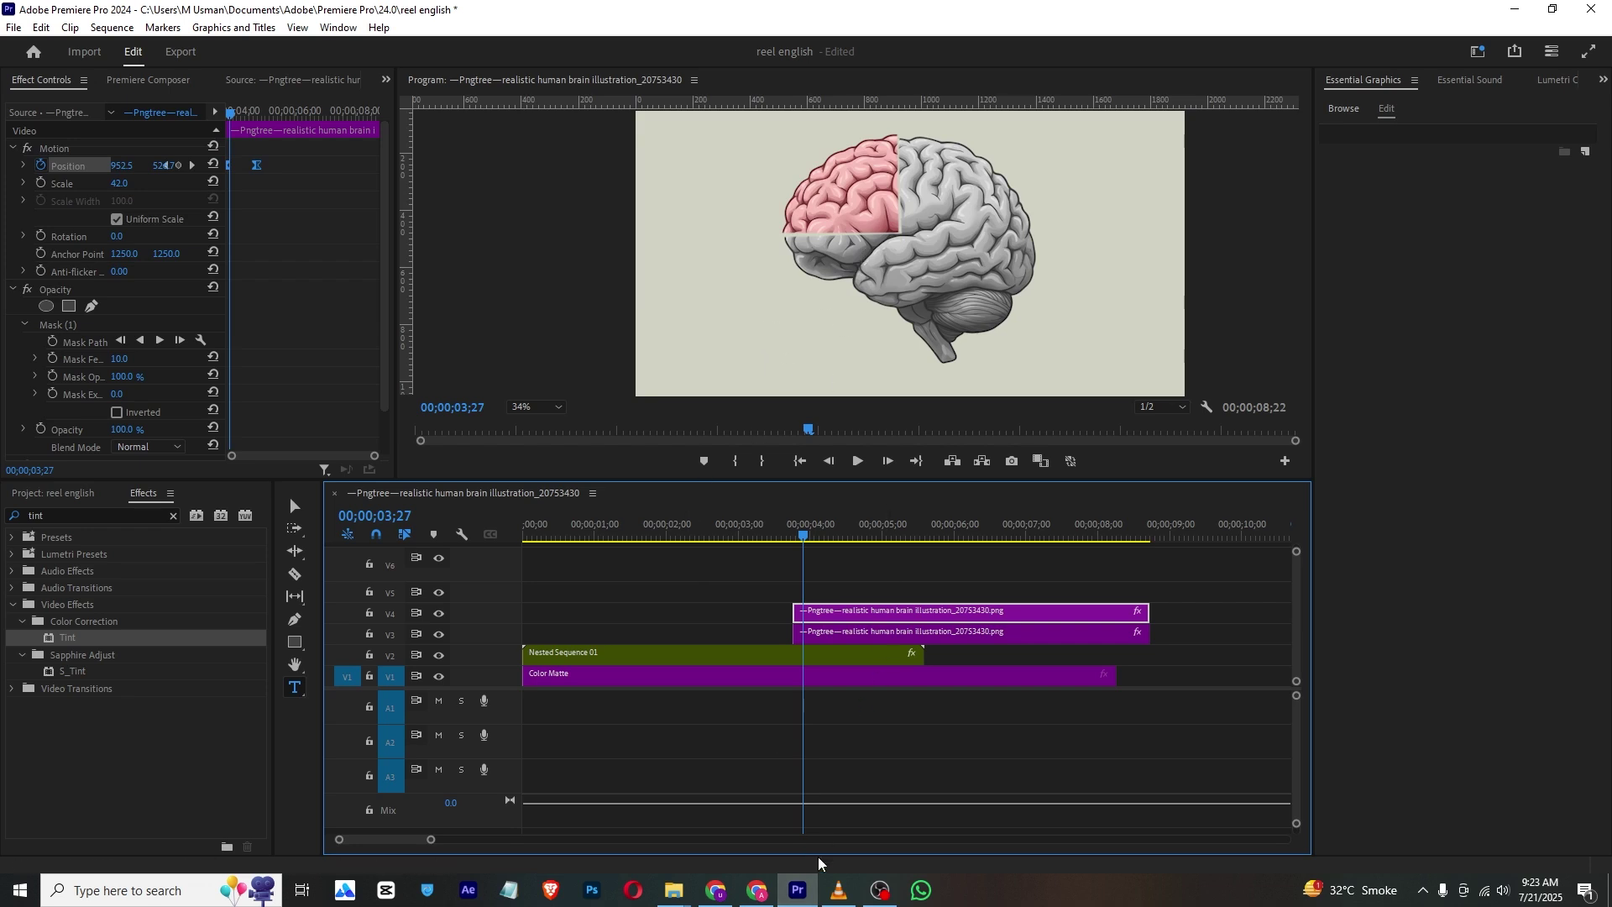
left_click(838, 890)
left_click_drag(699, 837, 603, 837)
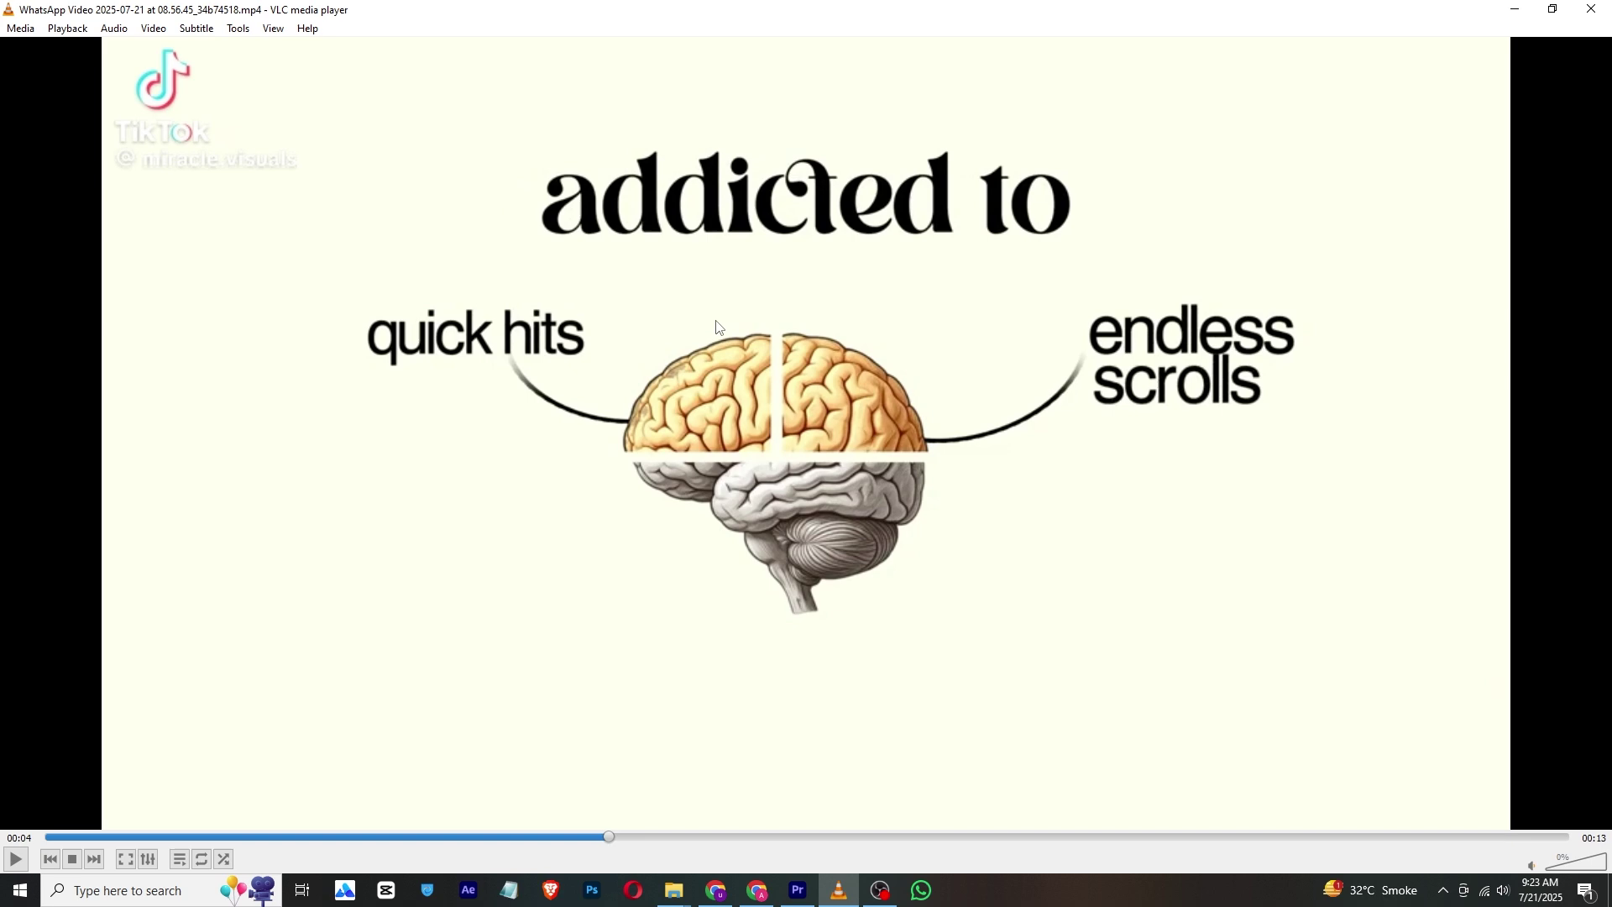
left_click(797, 890)
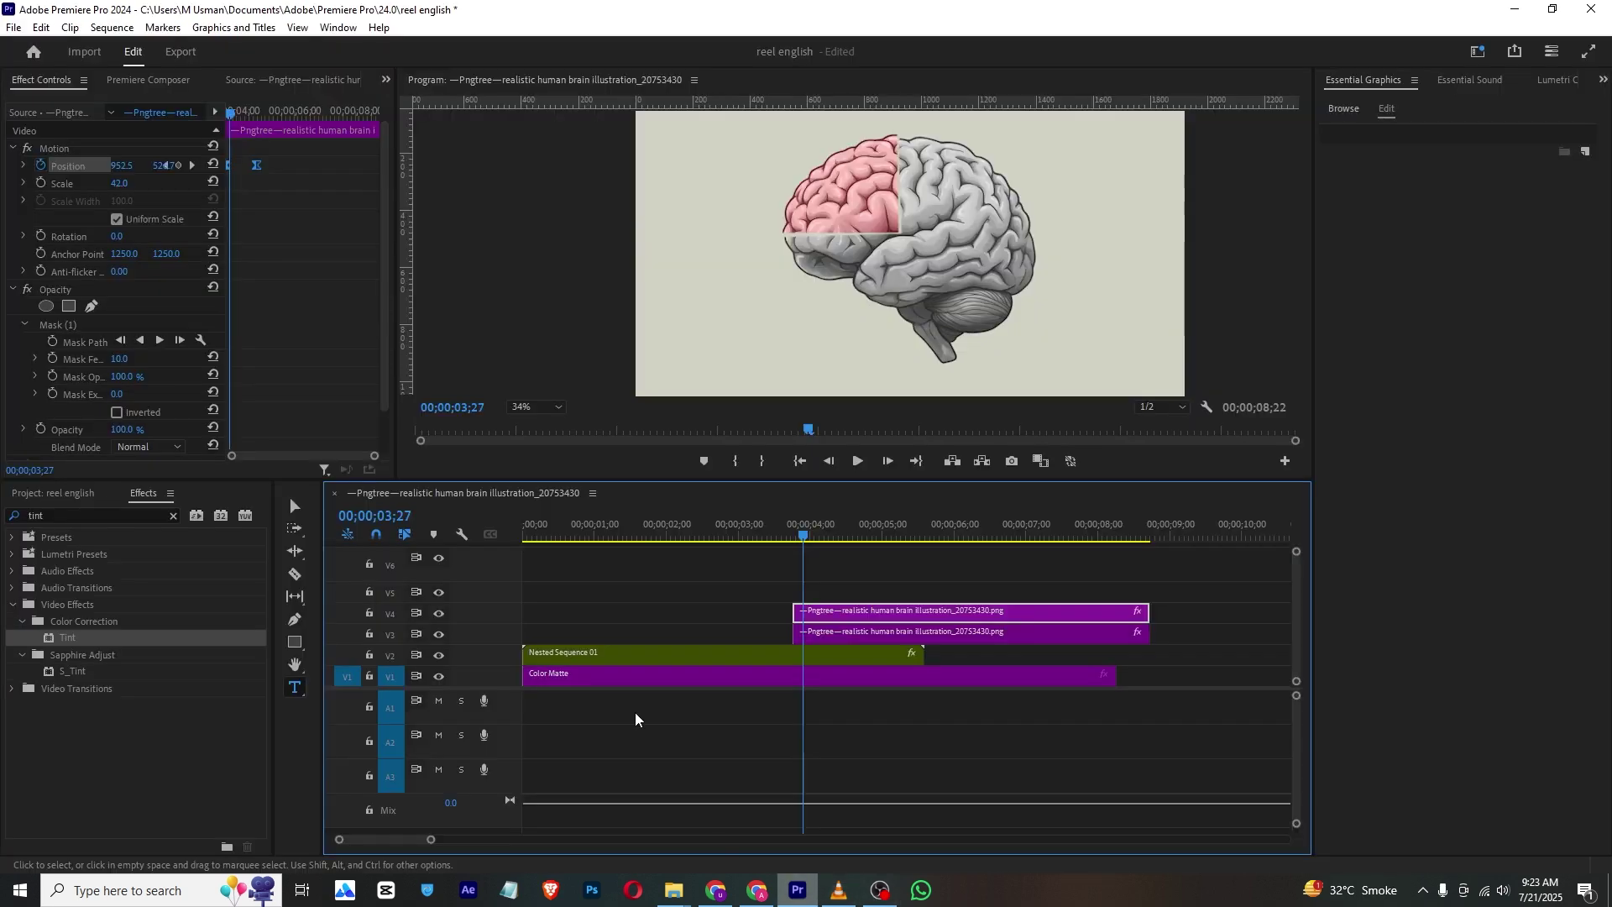